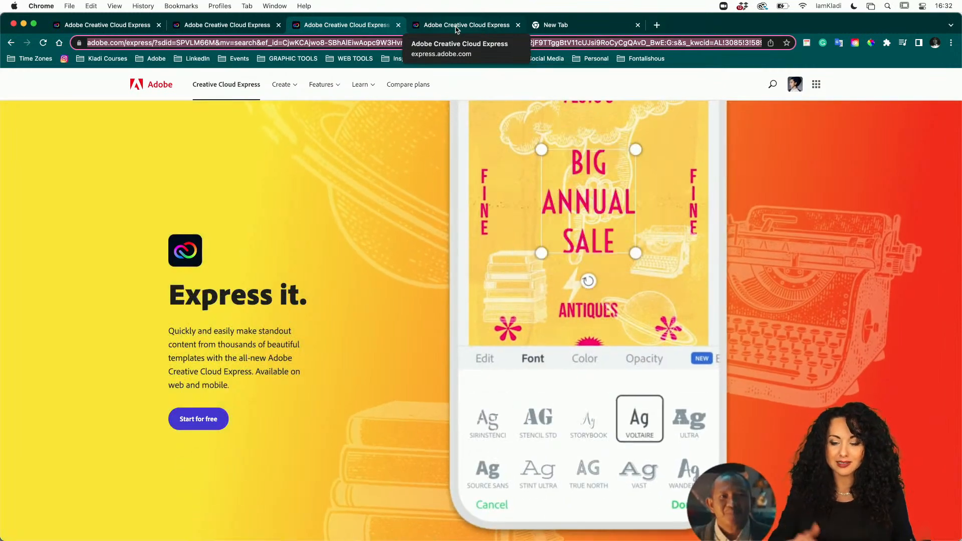
- Look over the Creative Cloud Express landing page's template showcase and the web app home page's project types and quick actions
scroll(377, 219, "down", 3)
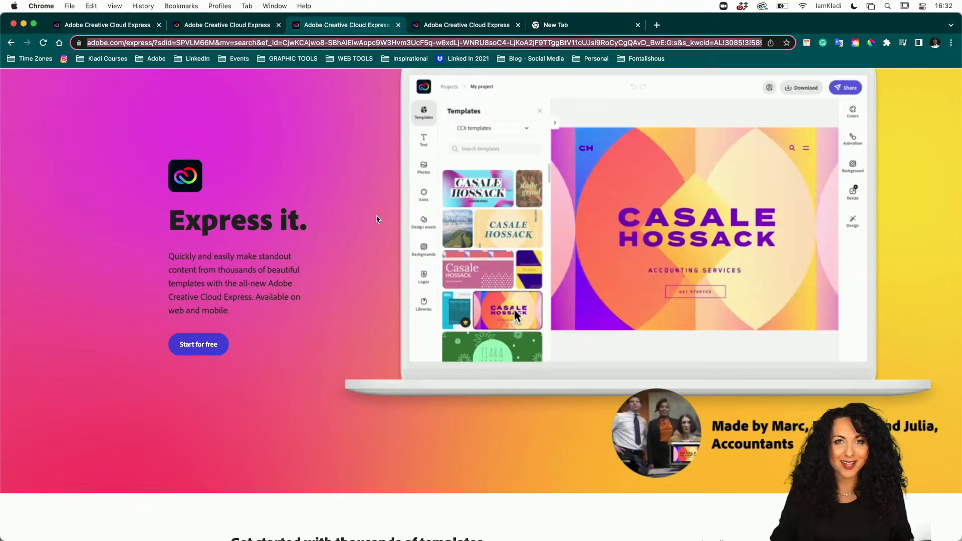
scroll(376, 219, "down", 3)
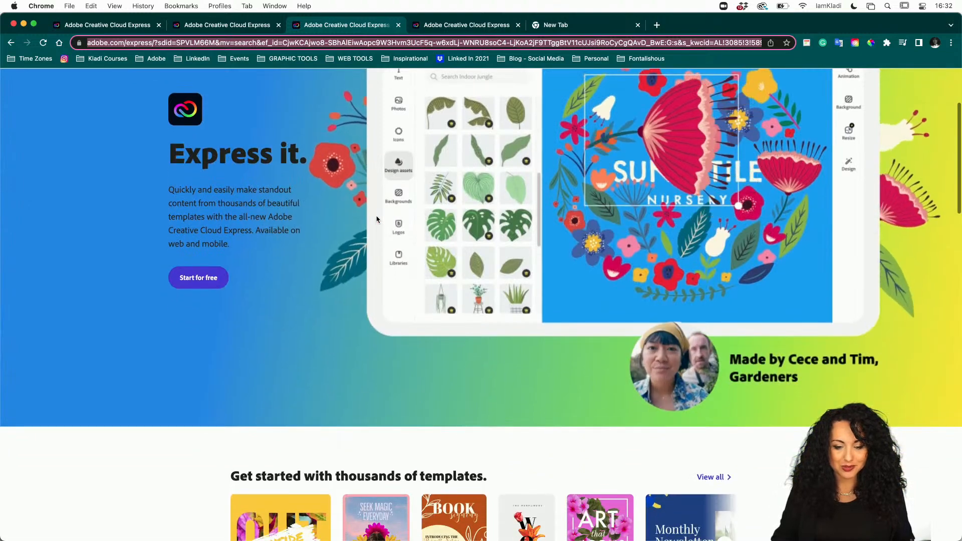
scroll(376, 219, "down", 8)
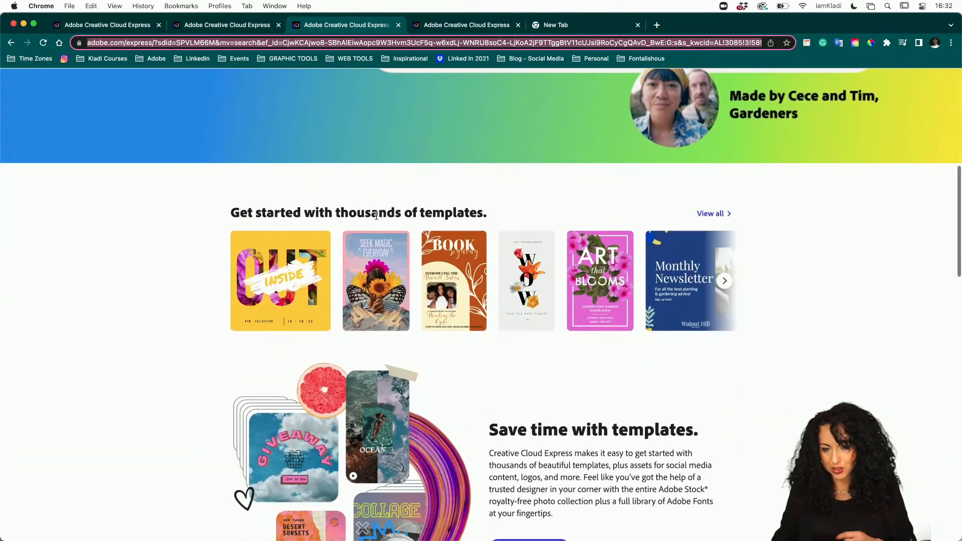
left_click(434, 27)
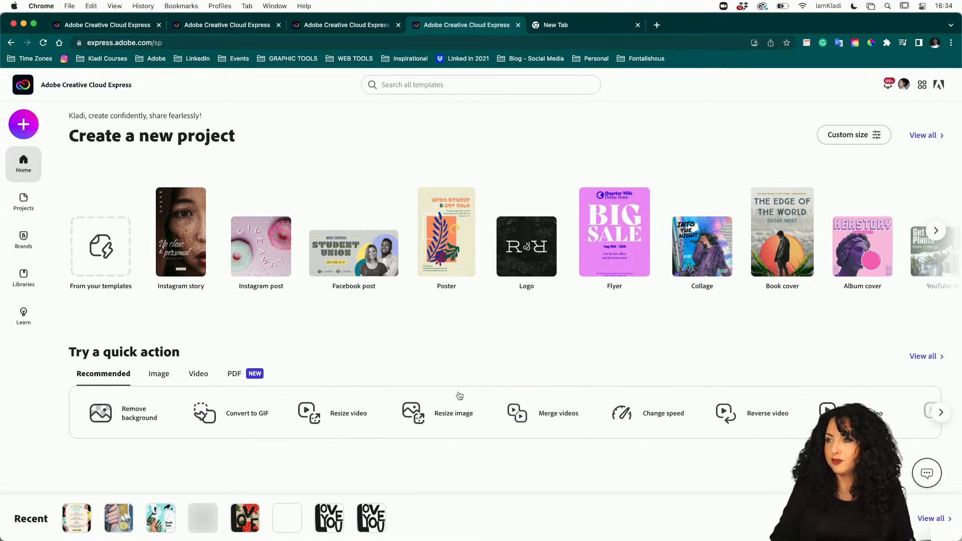
scroll(249, 478, "down", 3)
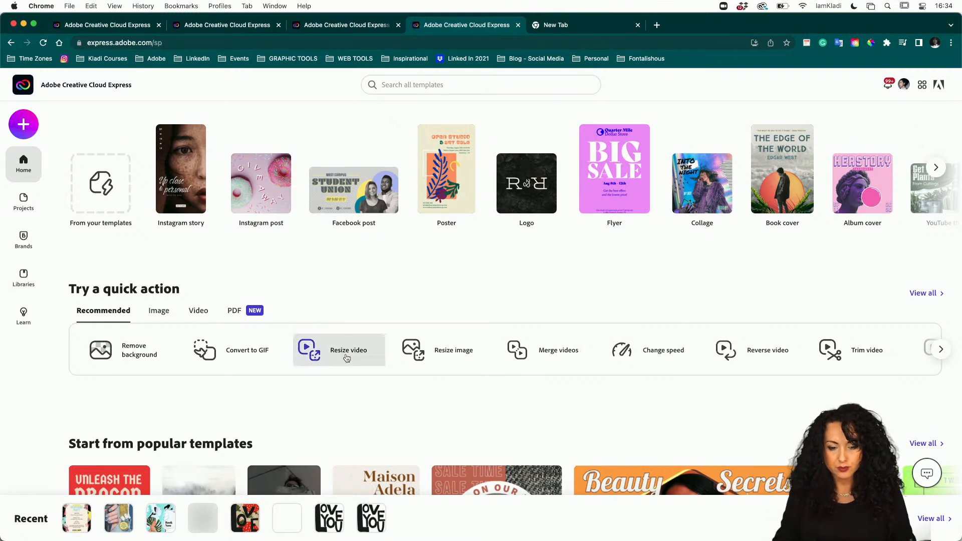
left_click(115, 26)
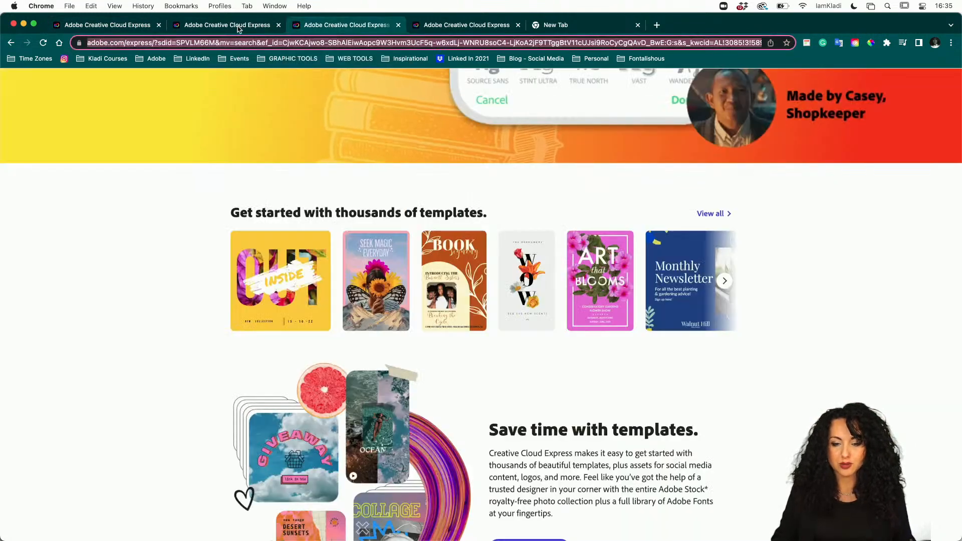
- Search all templates from the Express home page using the previous search "instagram advert"
left_click(476, 25)
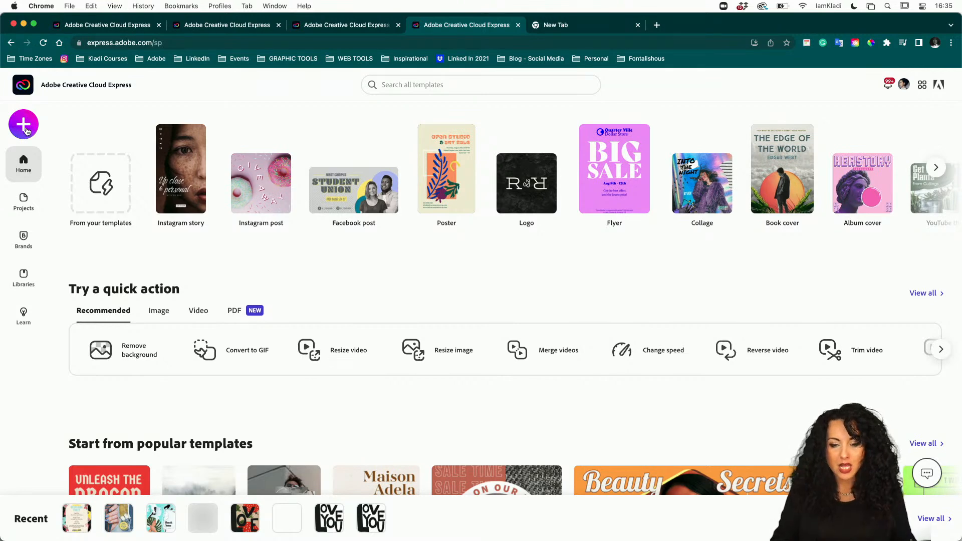
left_click(390, 88)
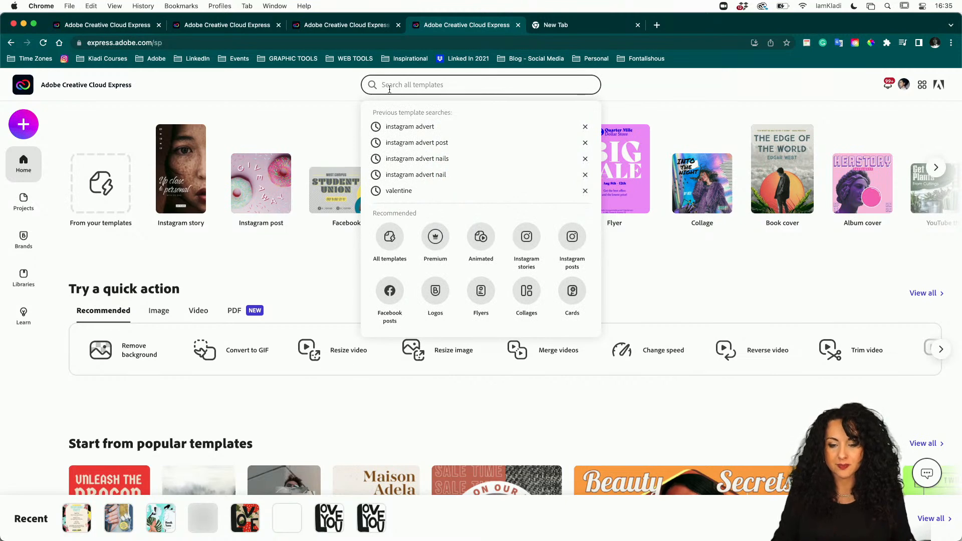
left_click(420, 130)
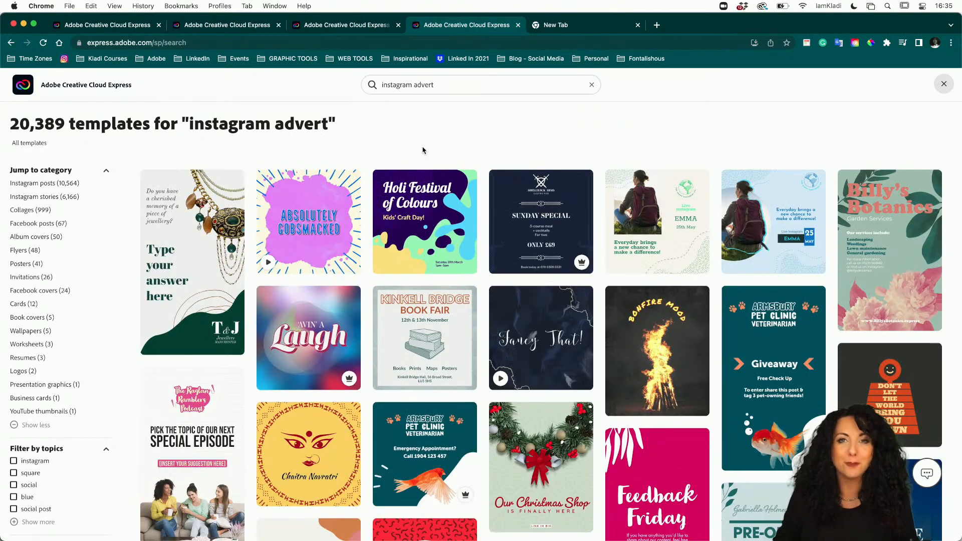
- Browse the "instagram advert" template results, examining the range of designs, including the premium and animated ones
scroll(509, 289, "down", 3)
scroll(509, 290, "down", 6)
scroll(509, 290, "down", 2)
scroll(509, 289, "down", 6)
scroll(509, 289, "down", 10)
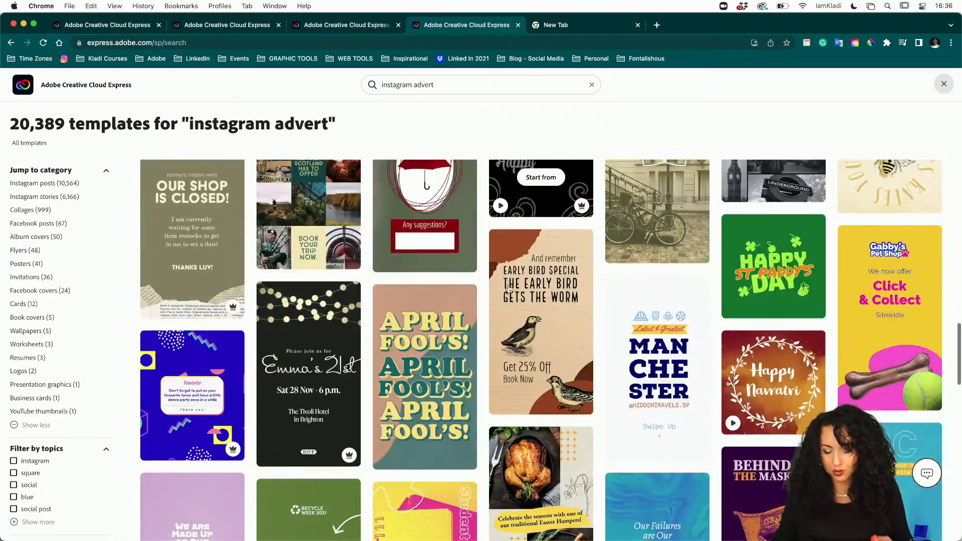
scroll(509, 289, "down", 8)
scroll(509, 289, "down", 6)
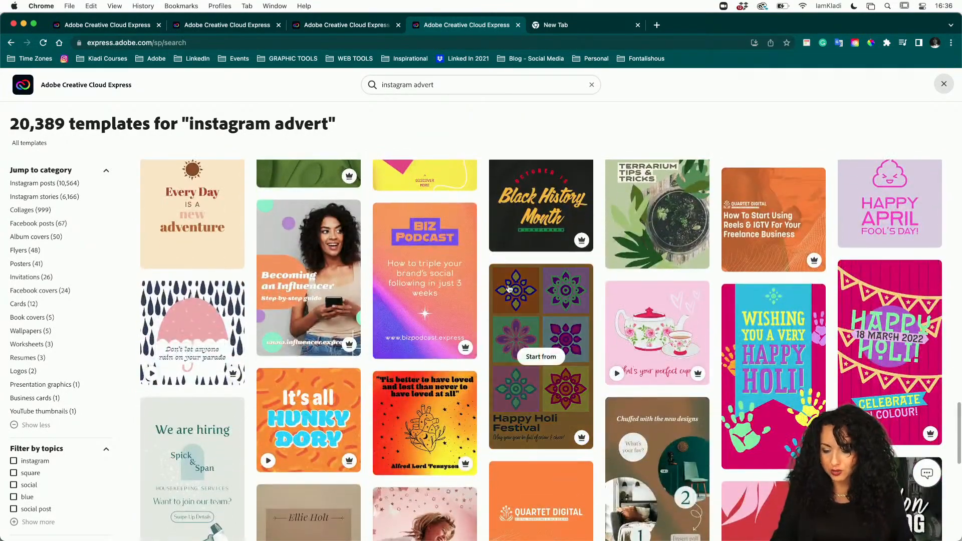
scroll(509, 289, "down", 3)
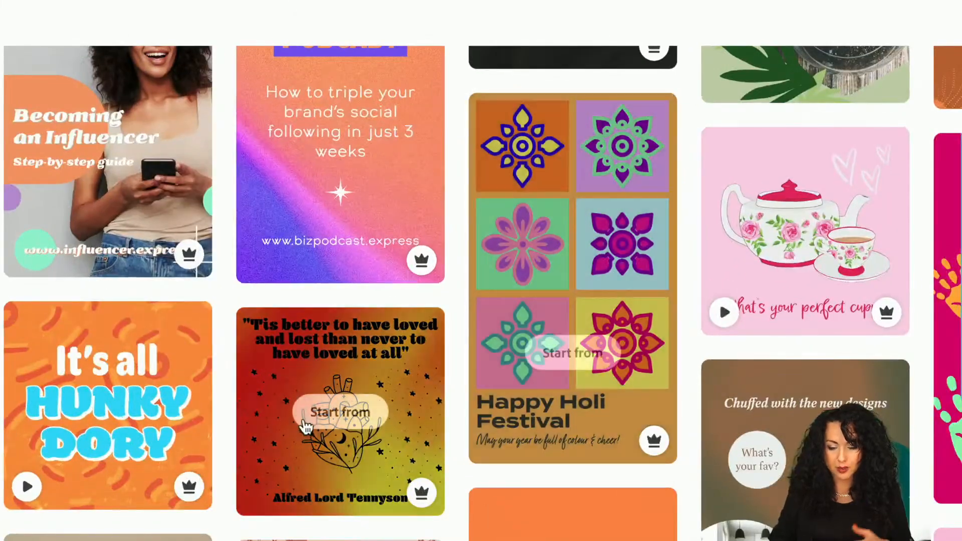
scroll(407, 354, "down", 2)
scroll(305, 435, "down", 1)
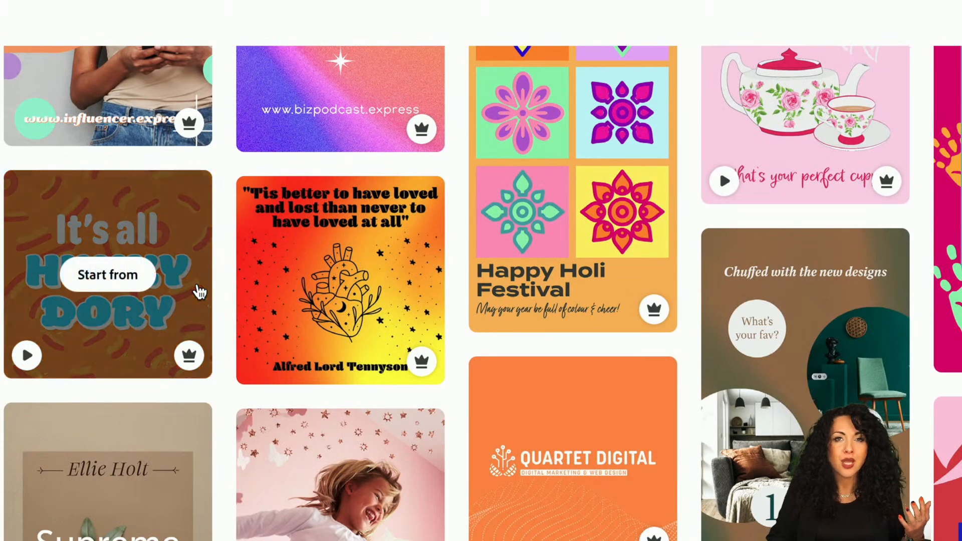
scroll(292, 399, "down", 5)
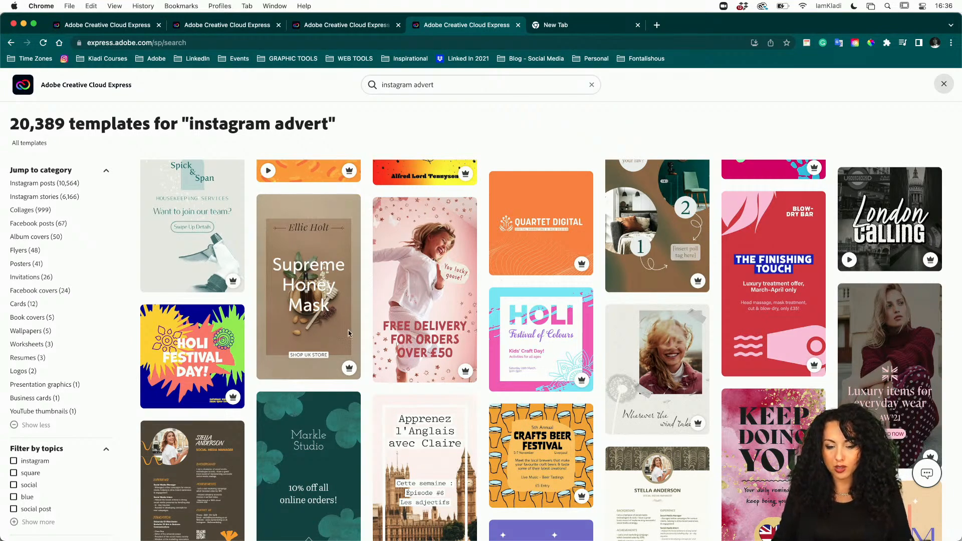
scroll(367, 345, "up", 9)
scroll(367, 345, "up", 4)
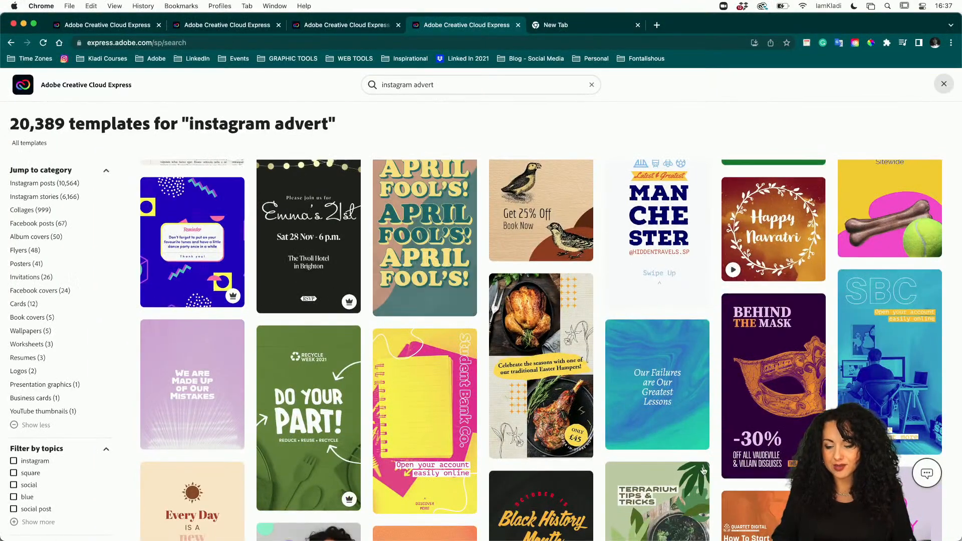
scroll(704, 471, "down", 15)
scroll(703, 471, "down", 5)
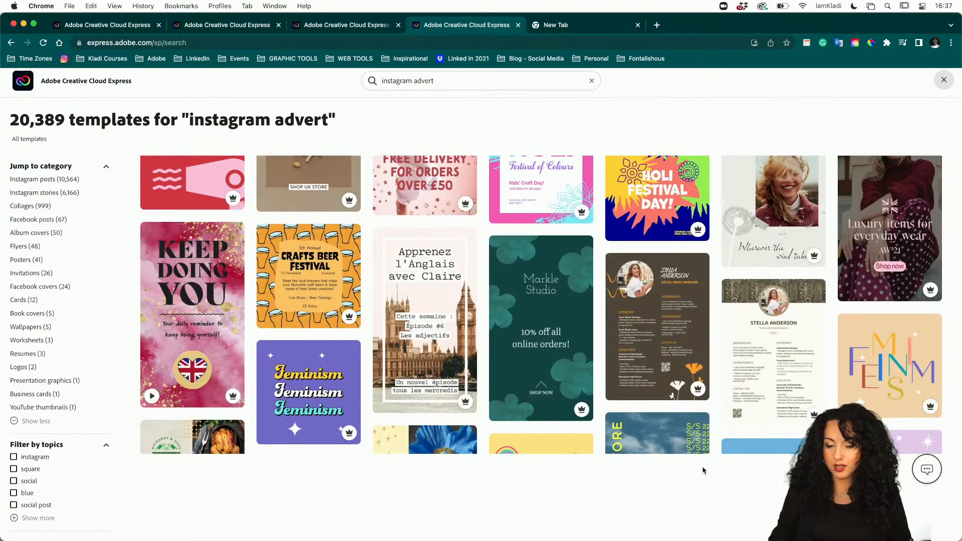
scroll(666, 505, "down", 2)
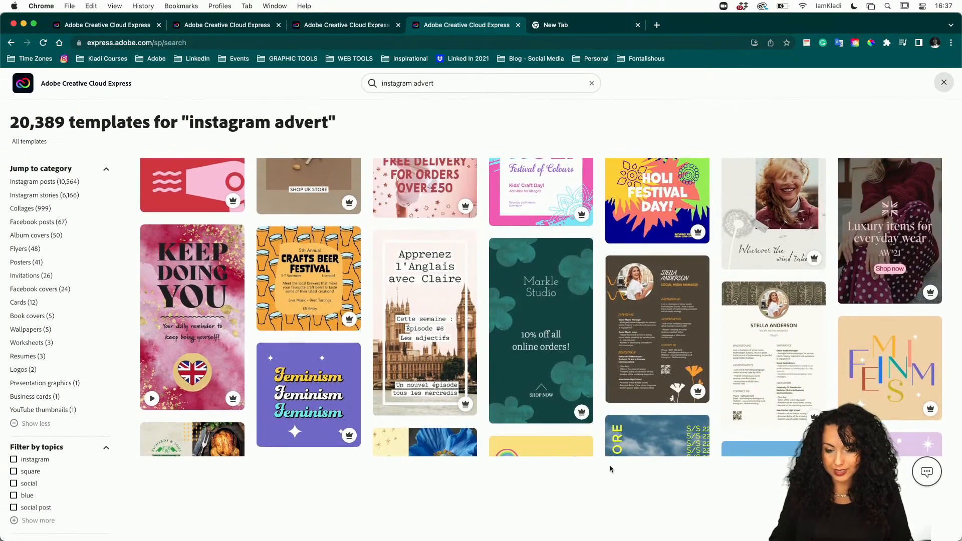
scroll(610, 471, "down", 10)
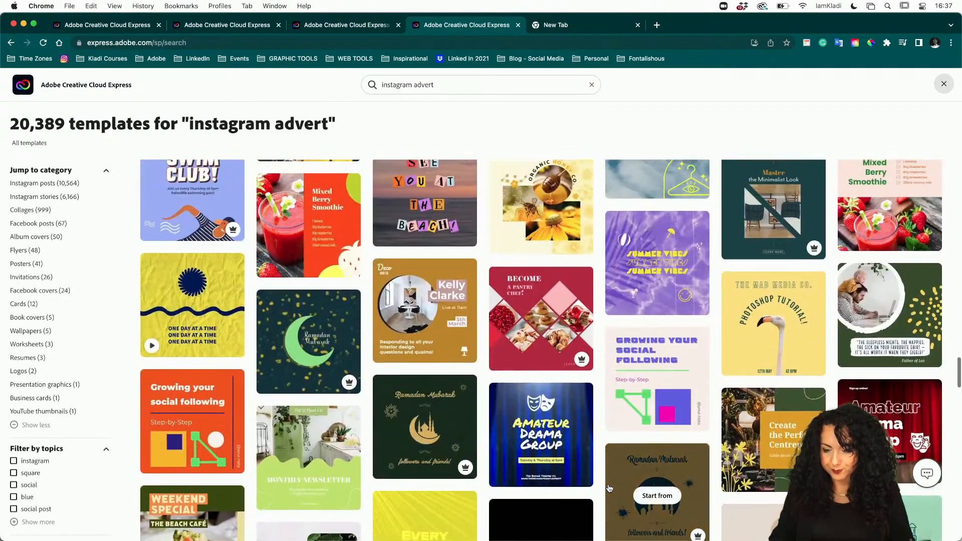
scroll(609, 488, "down", 6)
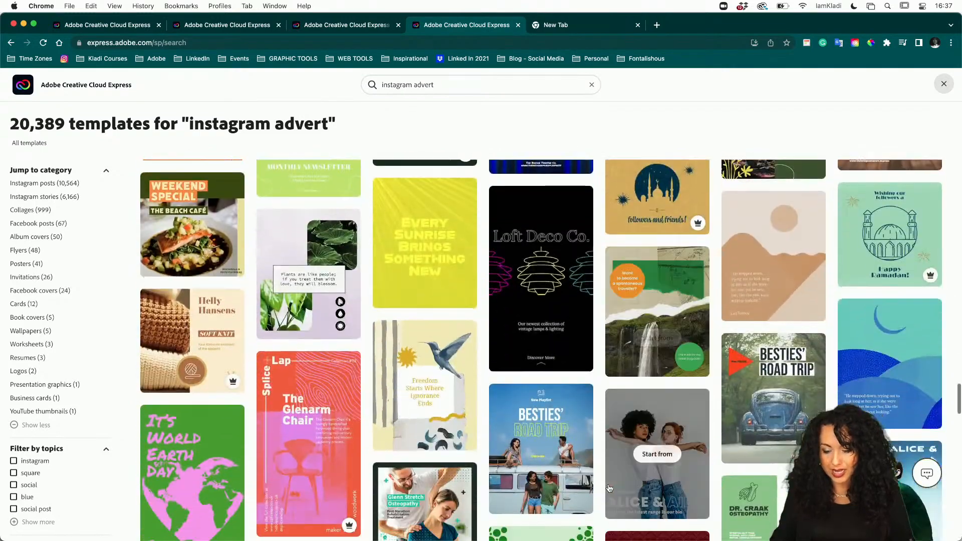
scroll(609, 489, "down", 10)
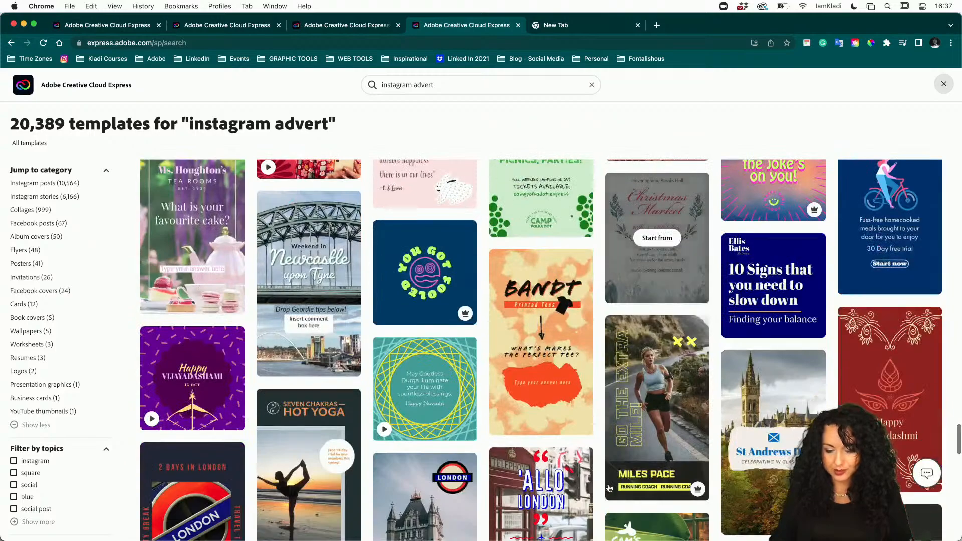
scroll(609, 488, "down", 10)
scroll(609, 488, "down", 10)
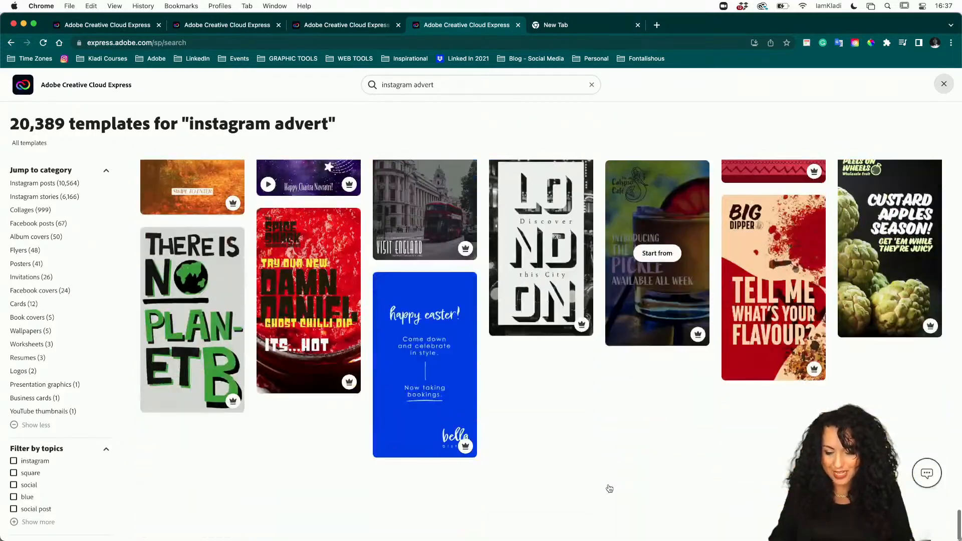
scroll(609, 488, "up", 2)
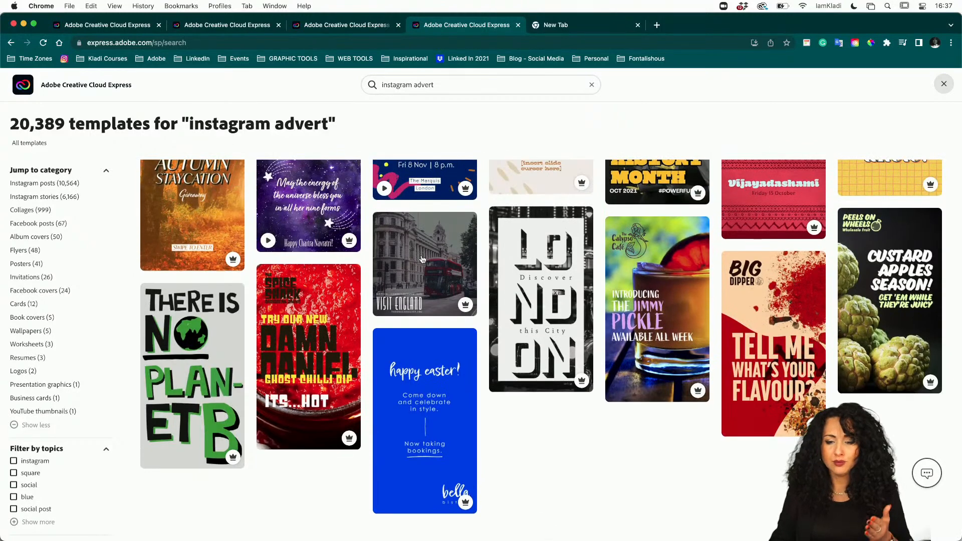
mouse_move(422, 259)
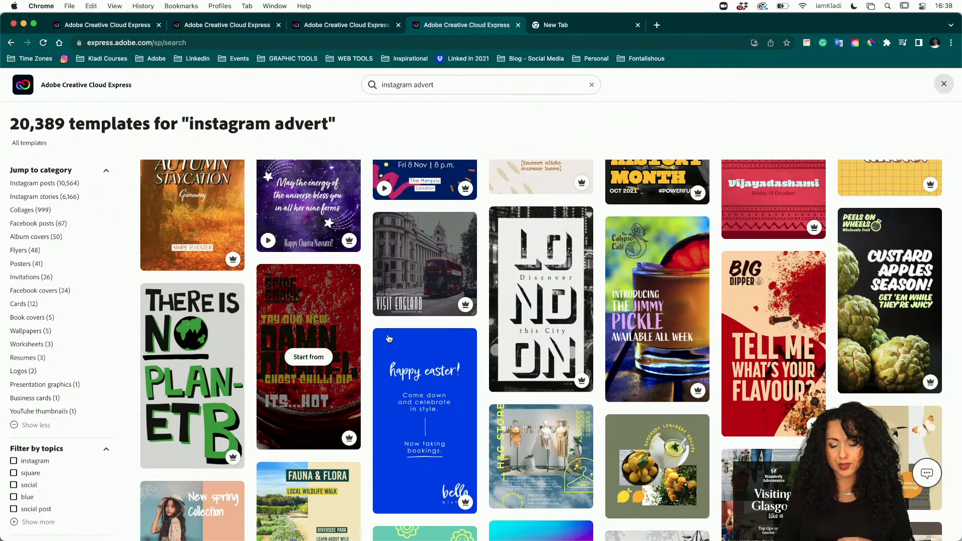
scroll(351, 346, "down", 4)
scroll(386, 340, "down", 5)
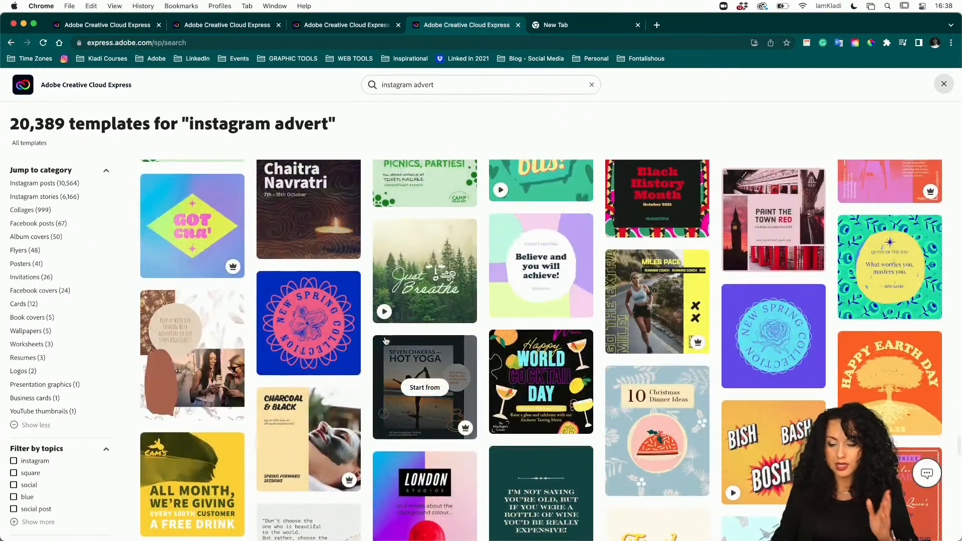
scroll(385, 341, "down", 2)
scroll(385, 340, "down", 8)
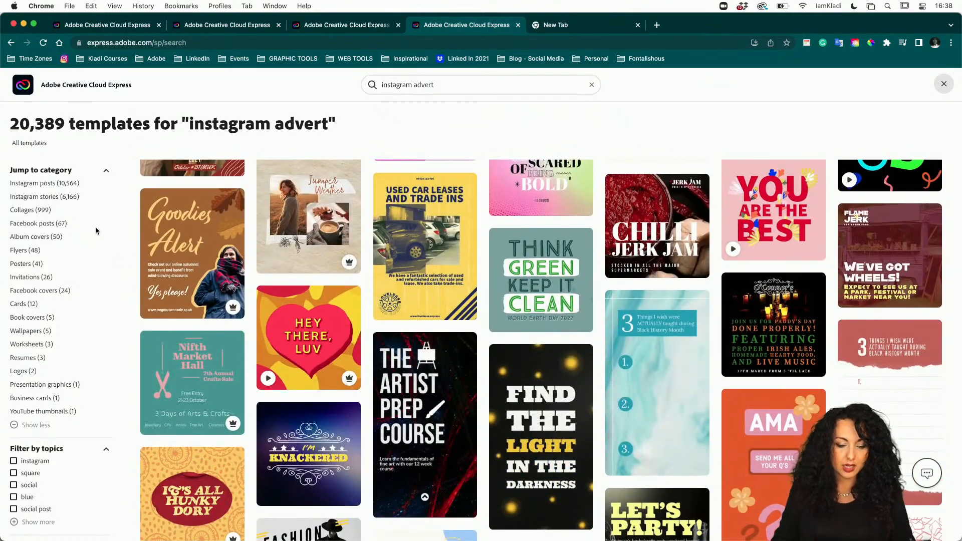
- Preview the "Landscape Paintings" butterfly portrait template in the already open Instagram posts results and create a project from it
left_click(244, 26)
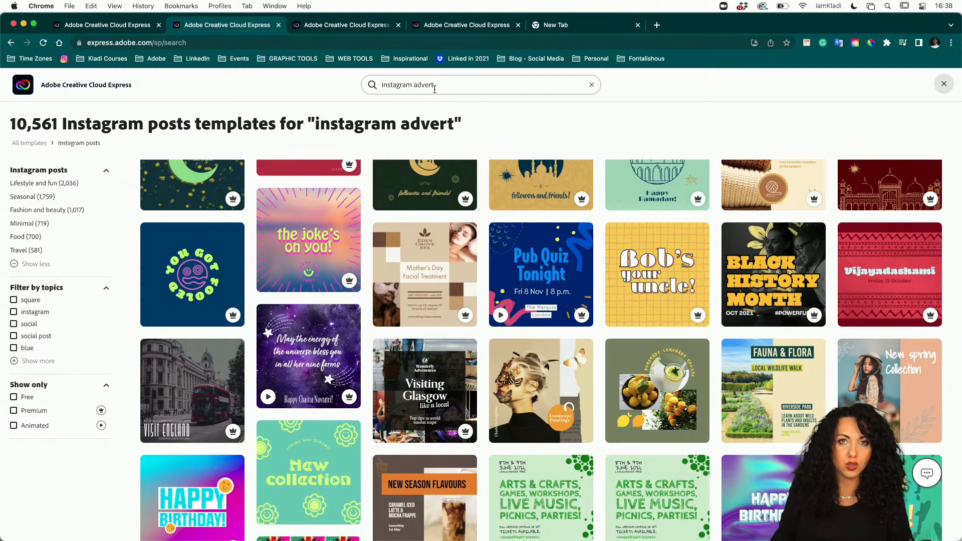
left_click(568, 361)
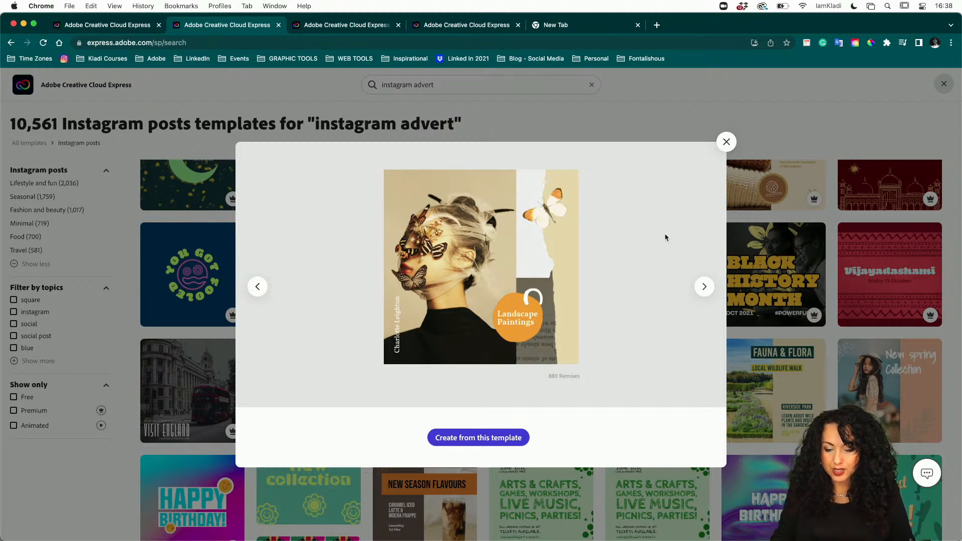
scroll(585, 356, "up", 5)
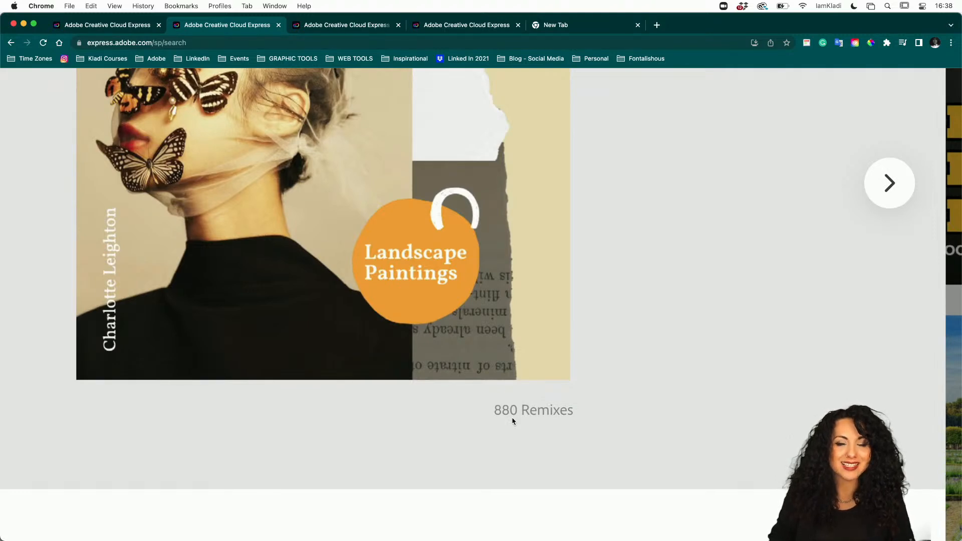
scroll(513, 421, "down", 5)
scroll(513, 421, "down", 1)
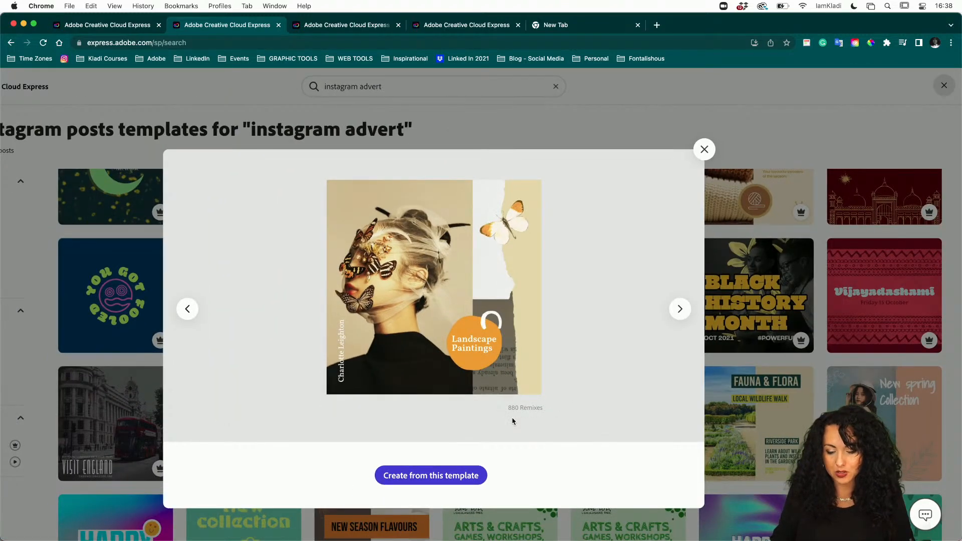
left_click(441, 484)
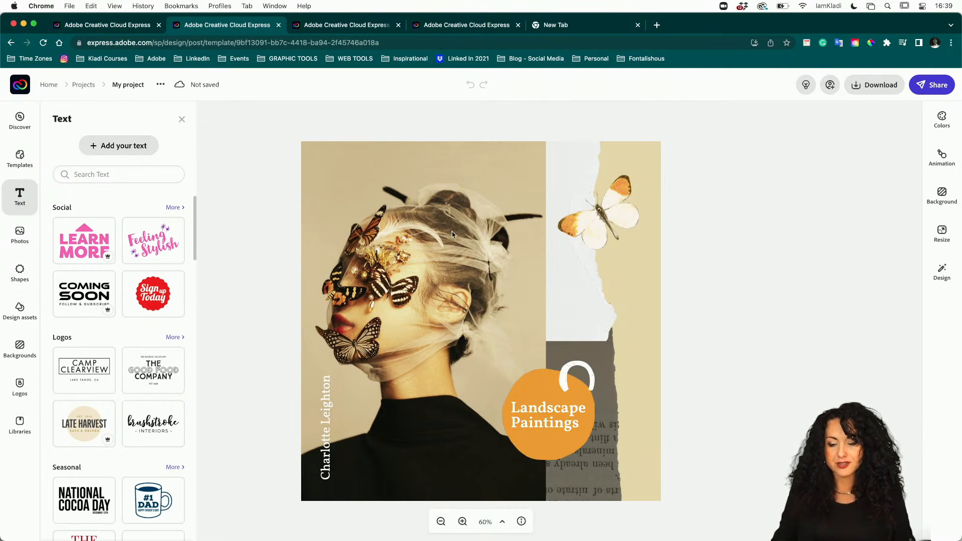
- Examine the portrait image's editing options and the available download formats, leaving the design deselected
left_click(409, 277)
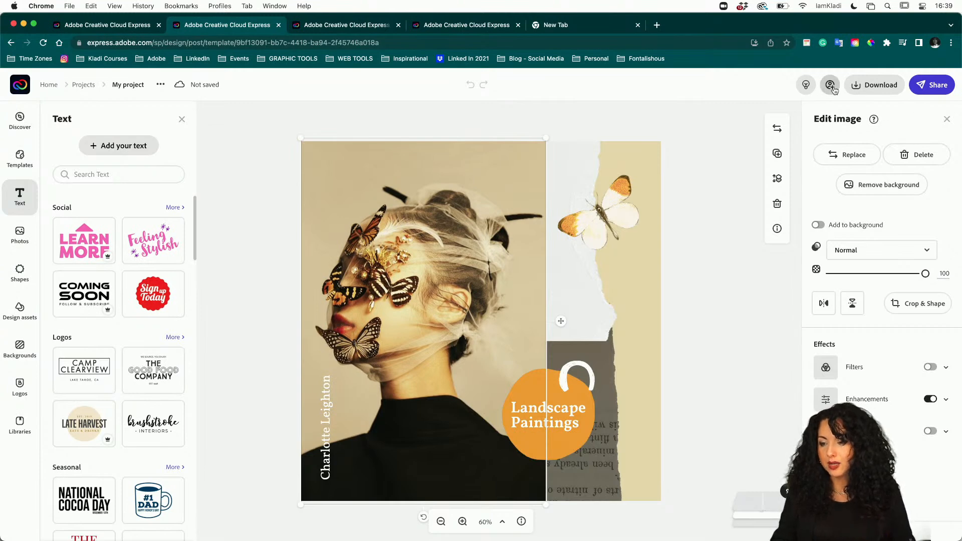
left_click(883, 90)
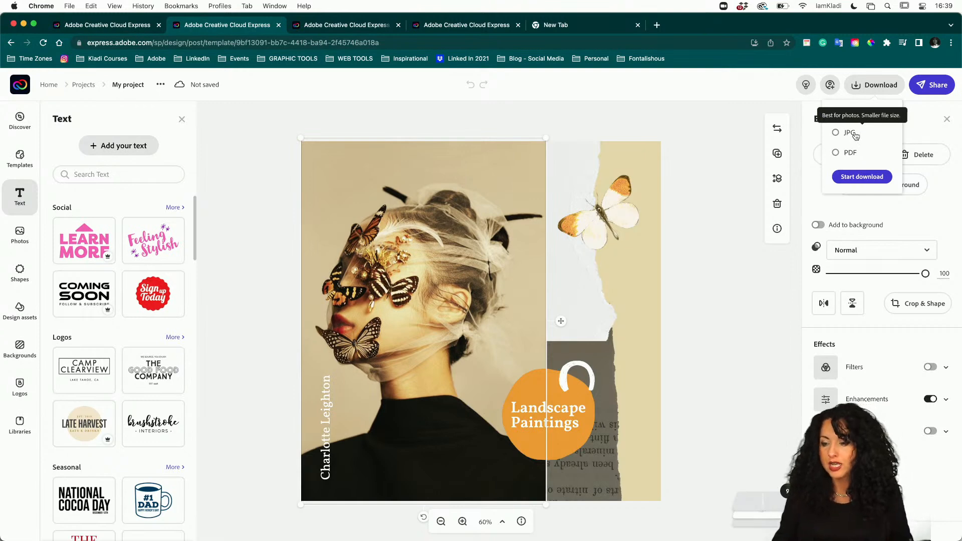
left_click(748, 170)
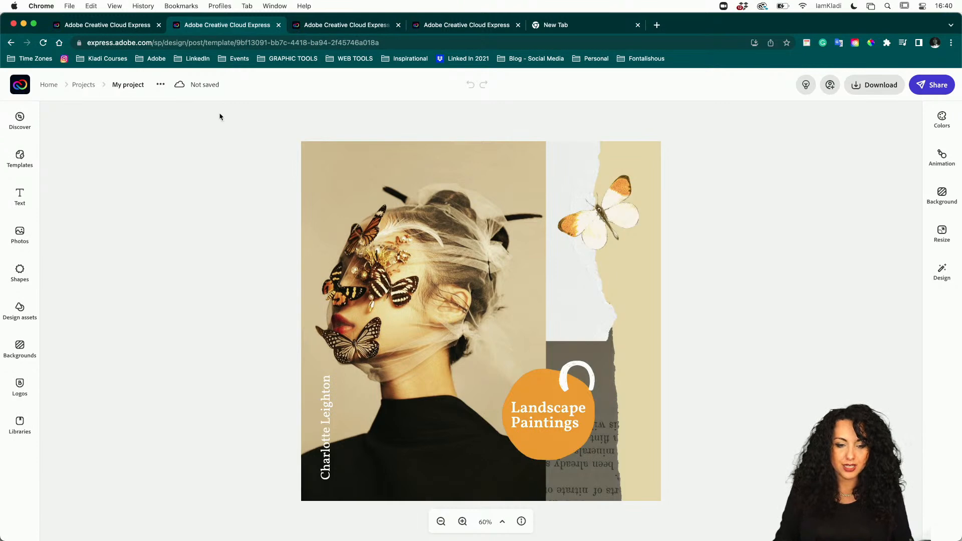
- View the finished "Nail Advert" project for reference and return to the new "Landscape Paintings" project
left_click(86, 27)
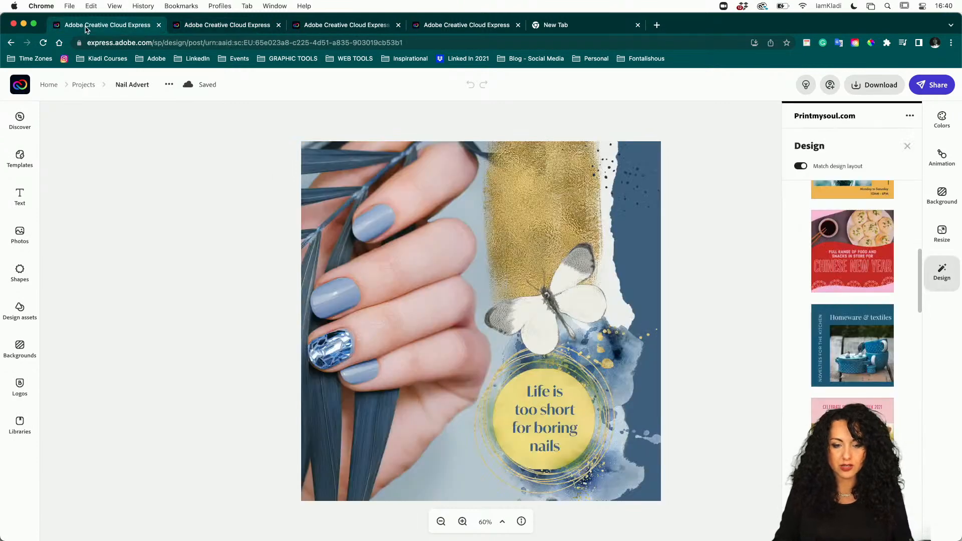
left_click(200, 27)
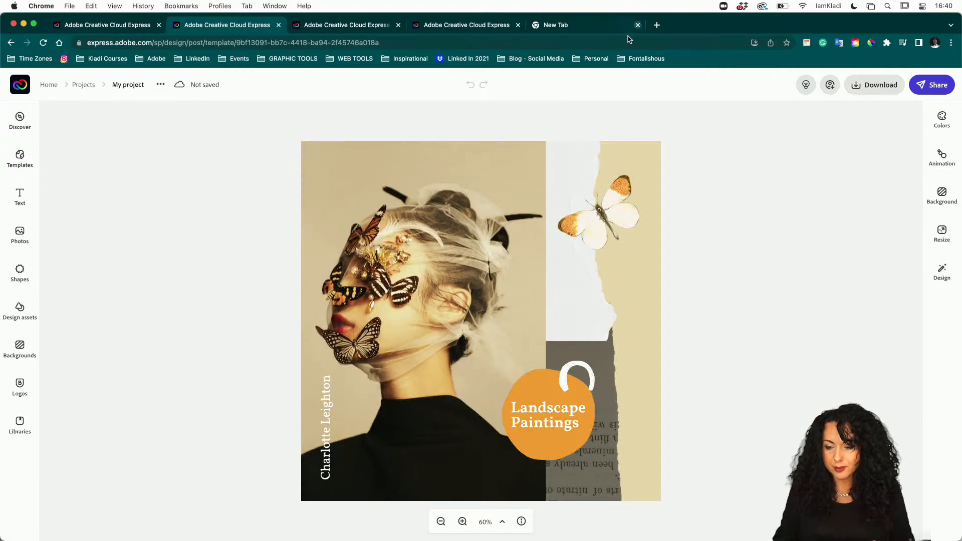
- Scale the butterfly portrait down slightly from its corner and bring it back to about its original size
left_click(333, 343)
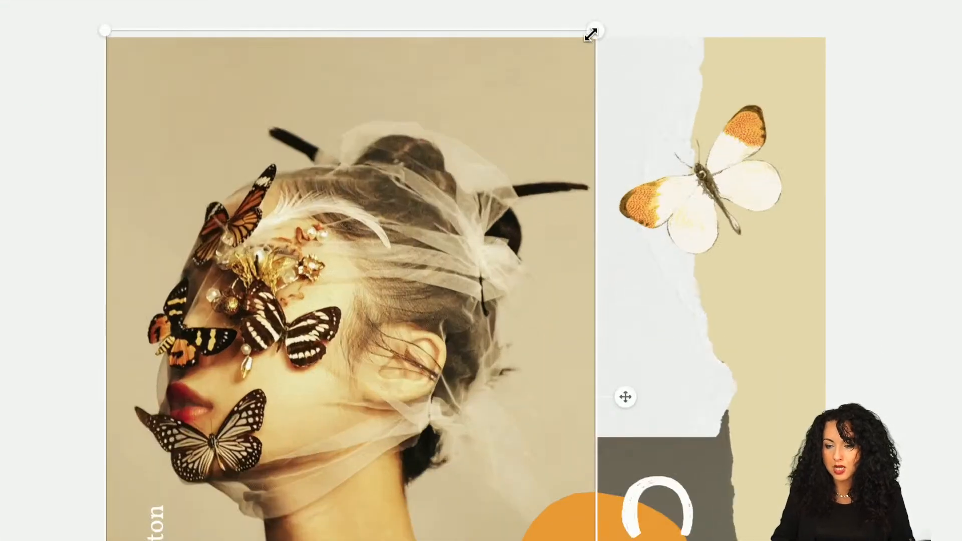
left_click_drag(544, 140, 526, 160)
left_click_drag(581, 51, 583, 29)
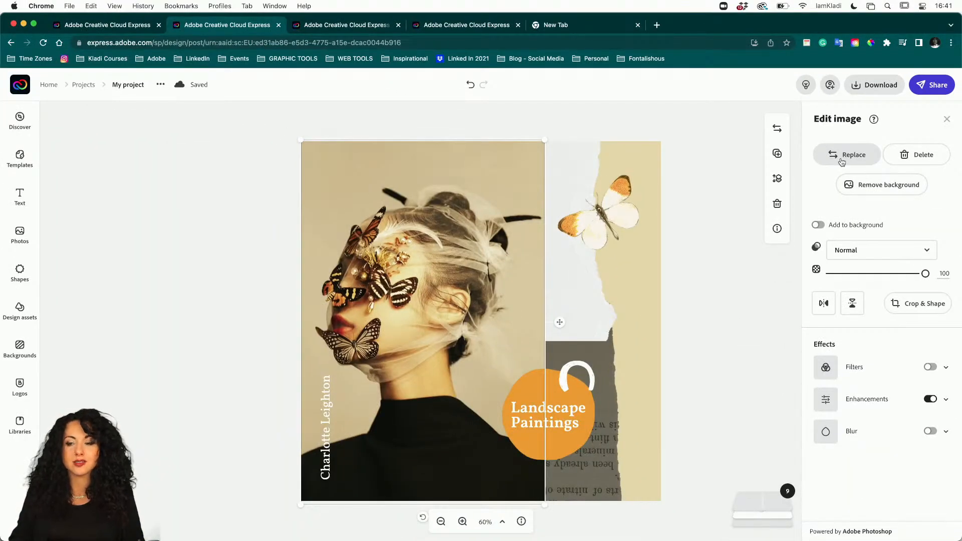
- Start replacing the butterfly portrait and search the Adobe Stock photos for "nail"
left_click(842, 161)
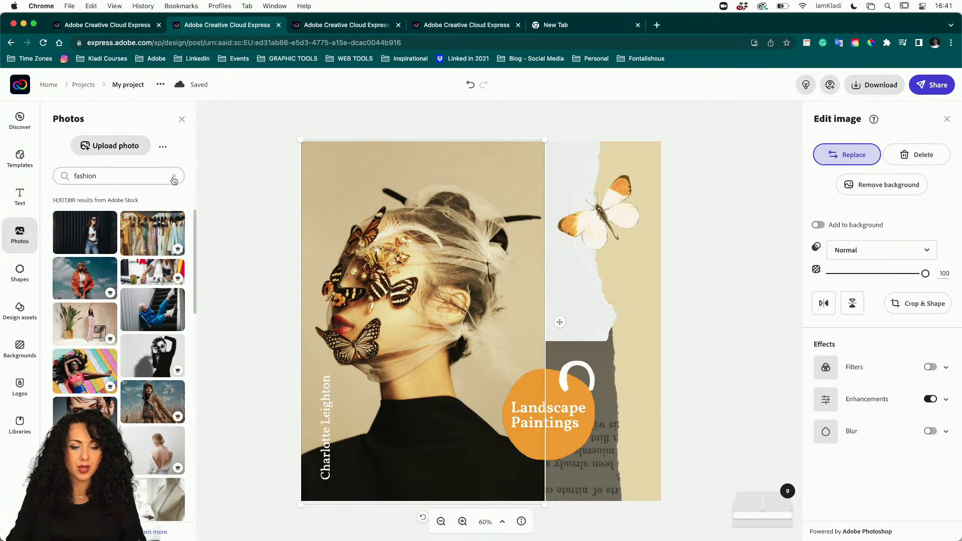
left_click(147, 172)
double_click(147, 172)
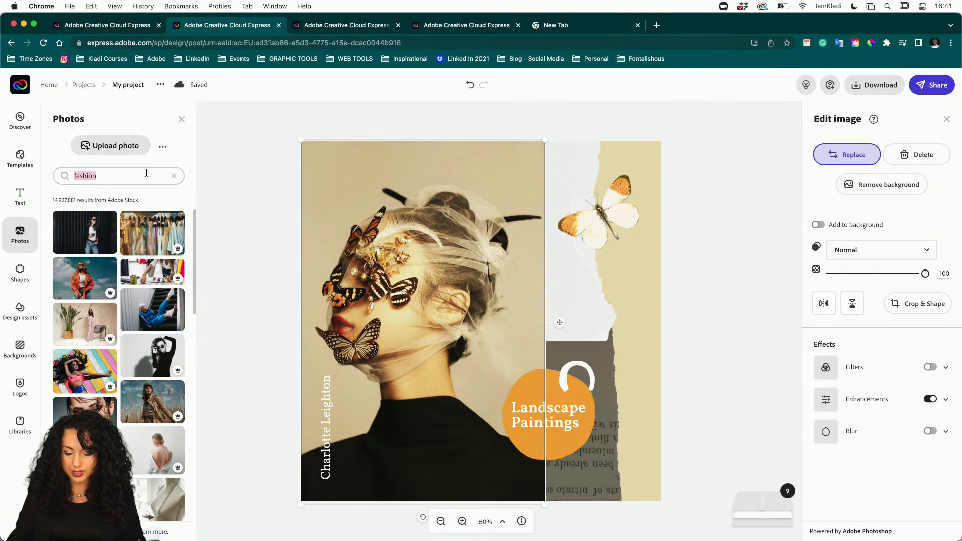
type("nail")
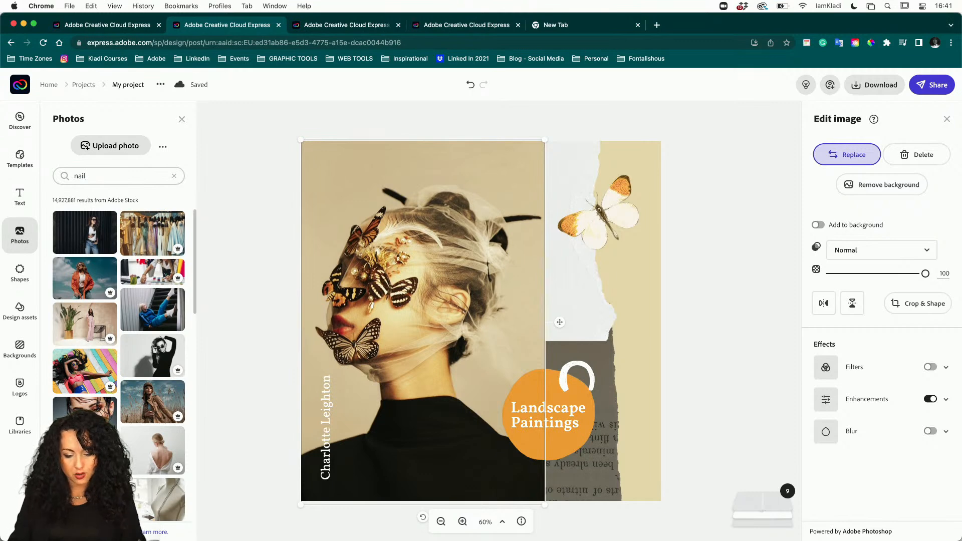
key("Return")
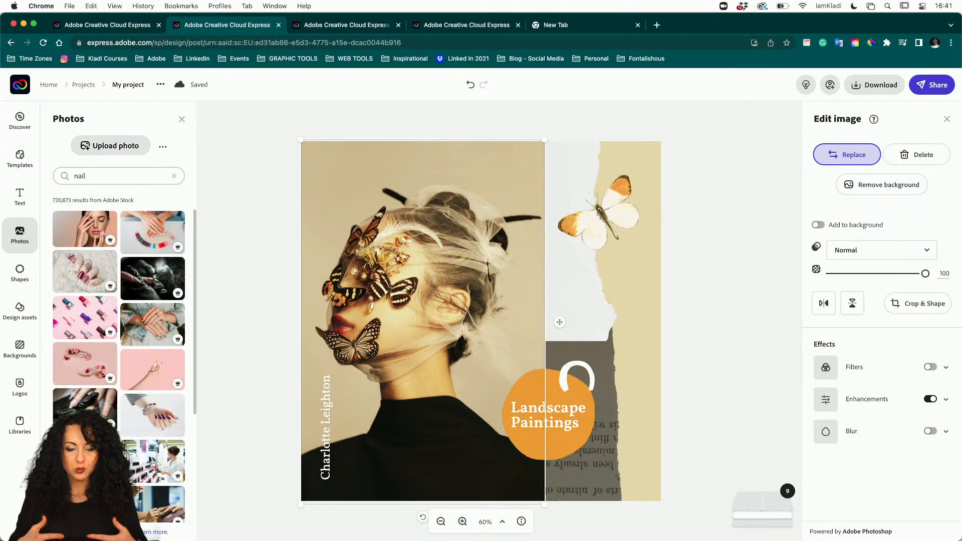
- Browse the nail photo results and swap the portrait for the photo of crossed hands with metallic gold nails over denim
scroll(111, 365, "down", 5)
scroll(111, 365, "down", 1)
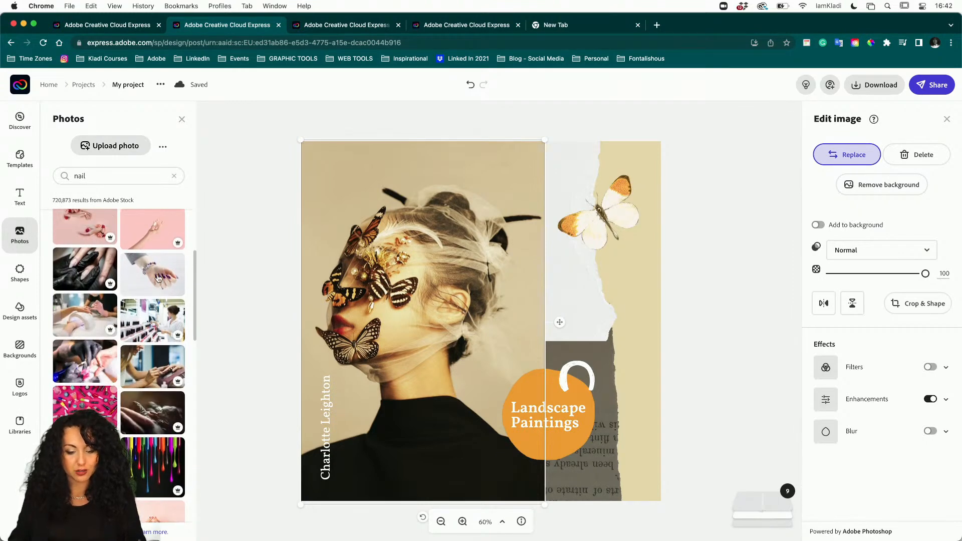
scroll(140, 349, "down", 4)
scroll(131, 389, "down", 5)
scroll(118, 357, "down", 10)
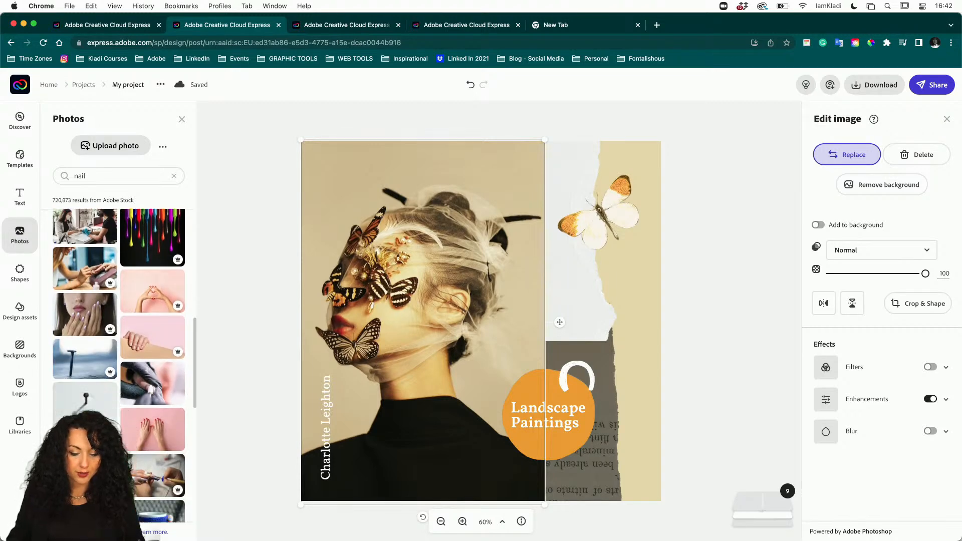
scroll(125, 356, "down", 8)
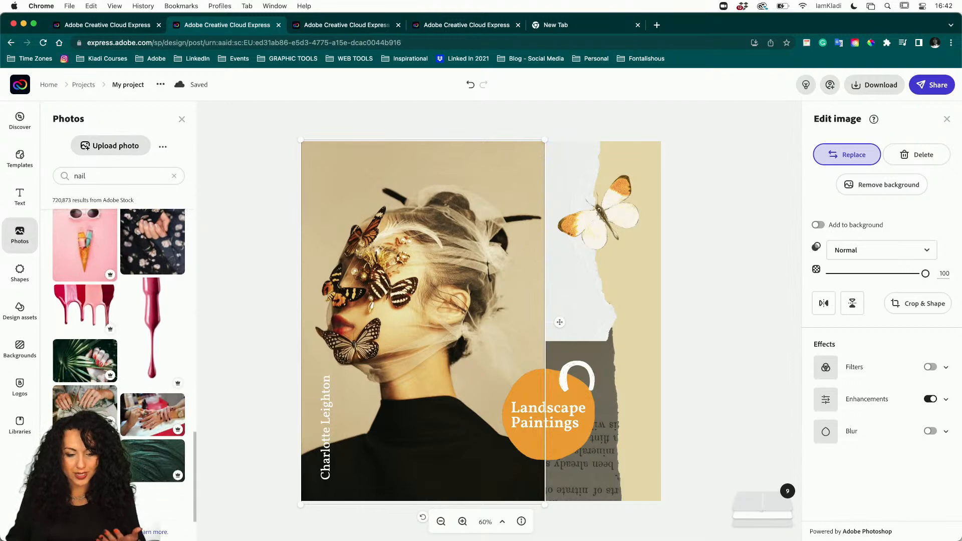
scroll(134, 492, "down", 3)
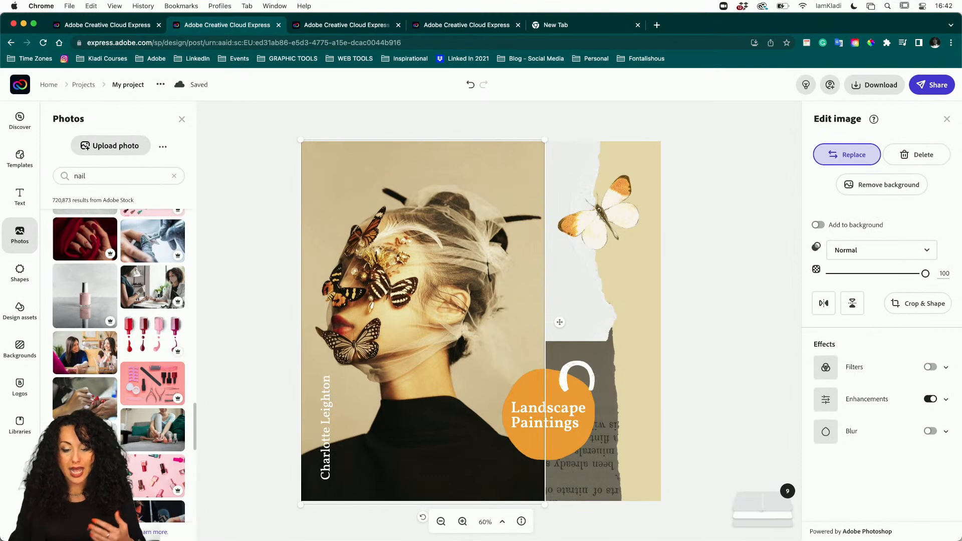
scroll(119, 355, "down", 10)
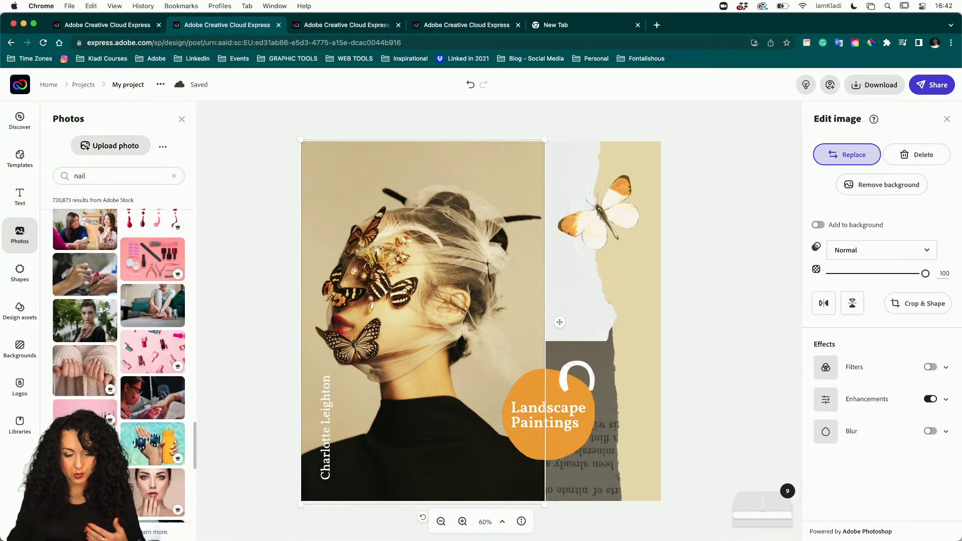
scroll(119, 355, "down", 5)
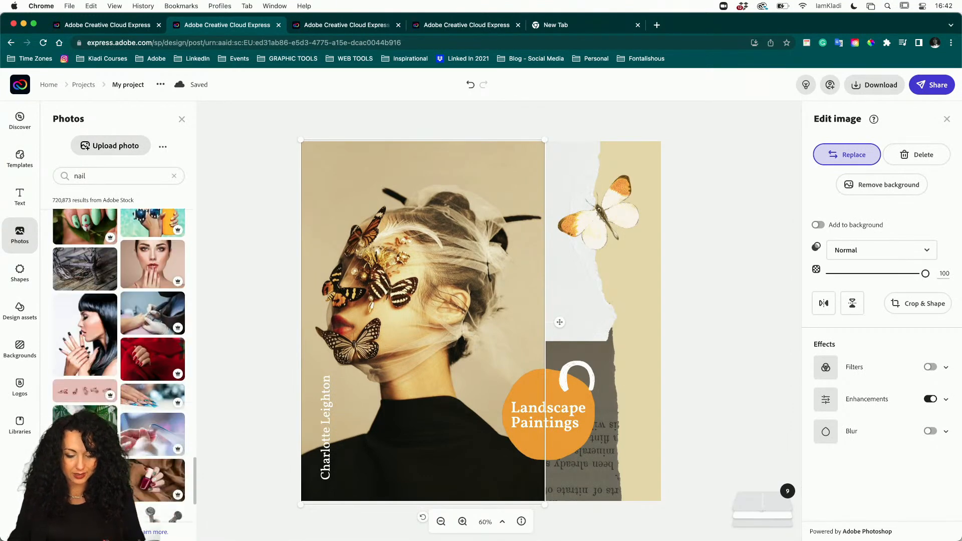
scroll(119, 351, "down", 4)
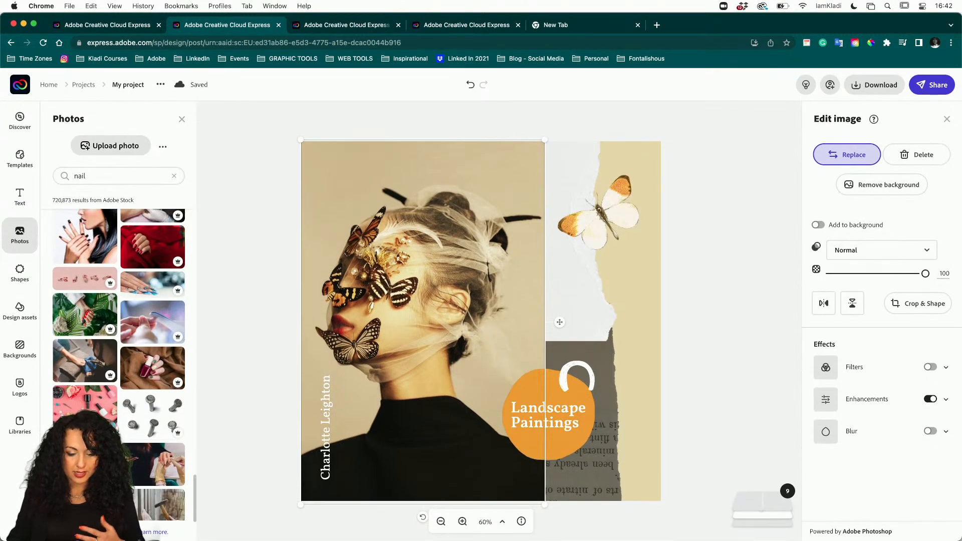
scroll(118, 351, "down", 6)
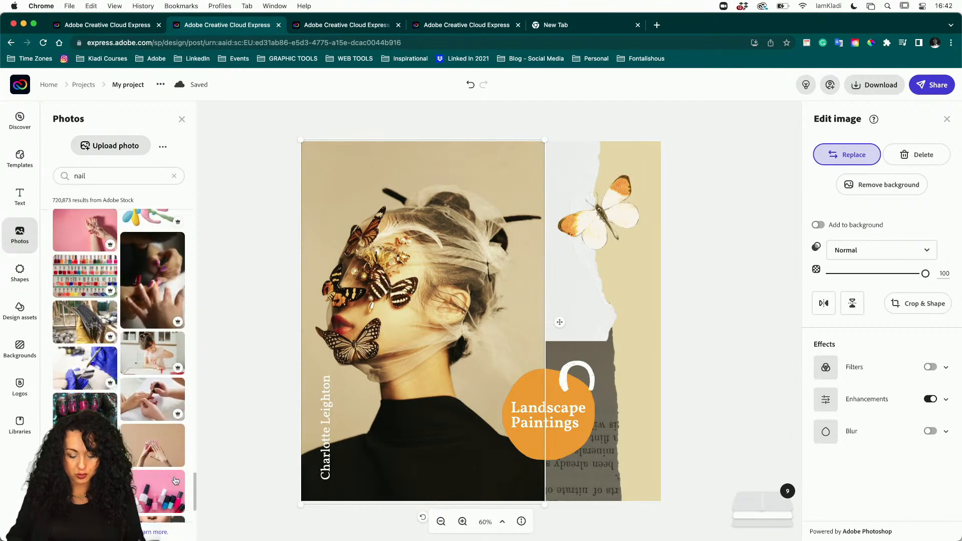
scroll(175, 481, "down", 3)
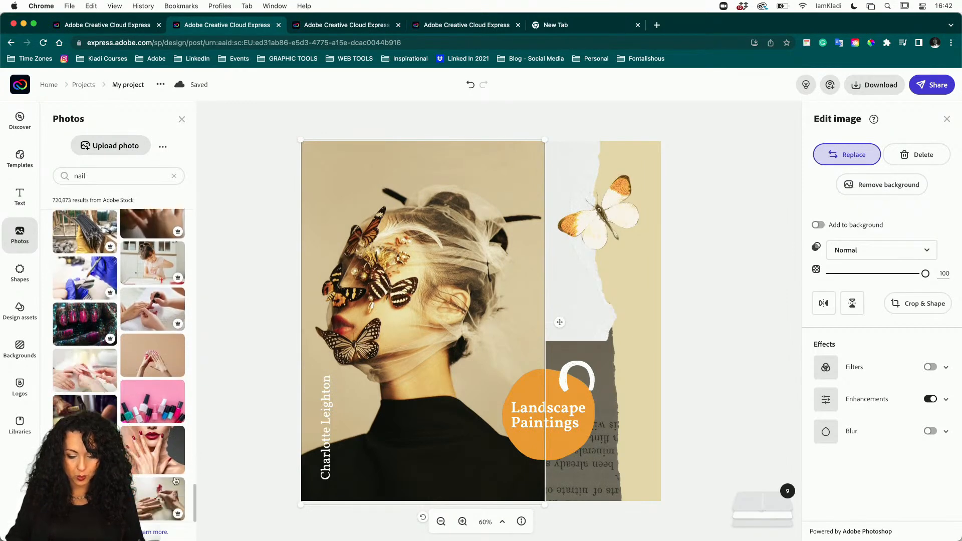
scroll(175, 480, "up", 4)
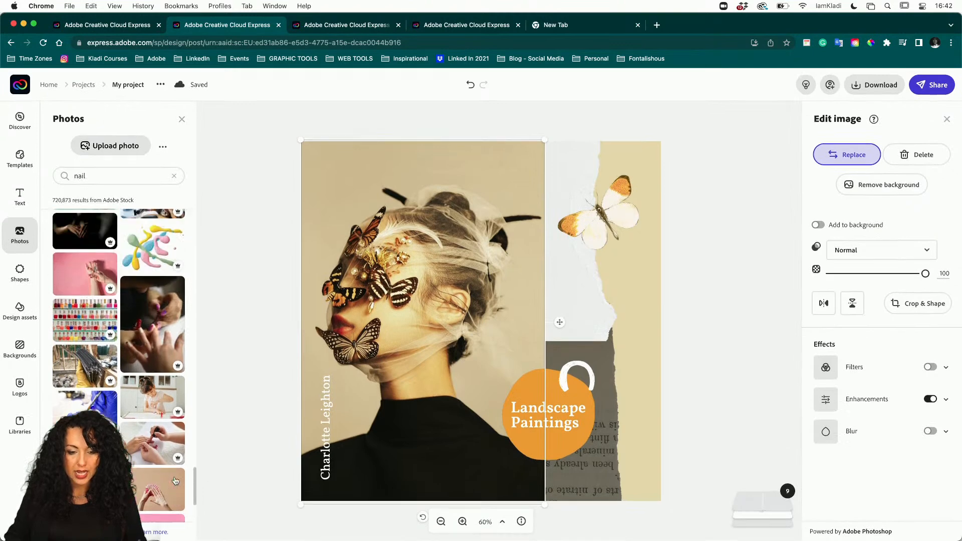
scroll(175, 481, "down", 2)
scroll(175, 481, "down", 5)
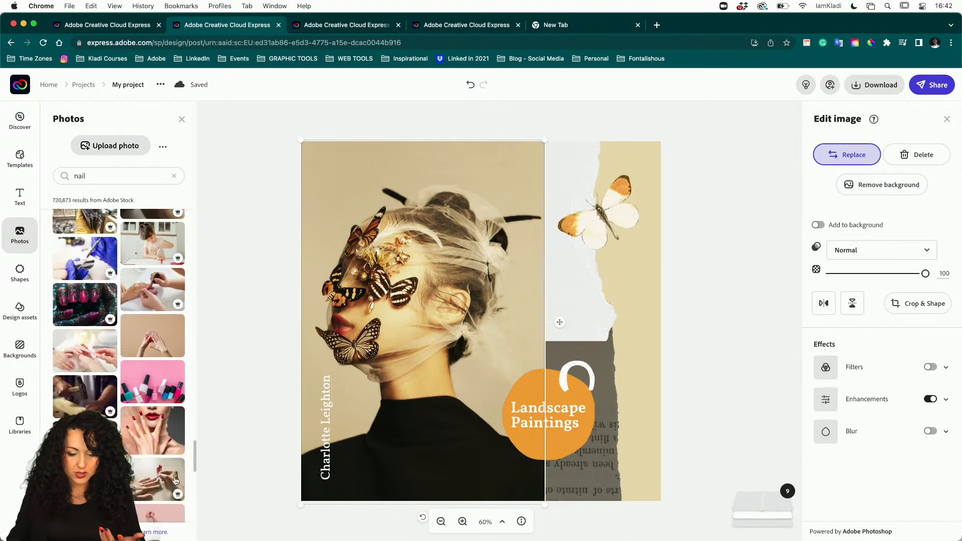
scroll(175, 481, "down", 8)
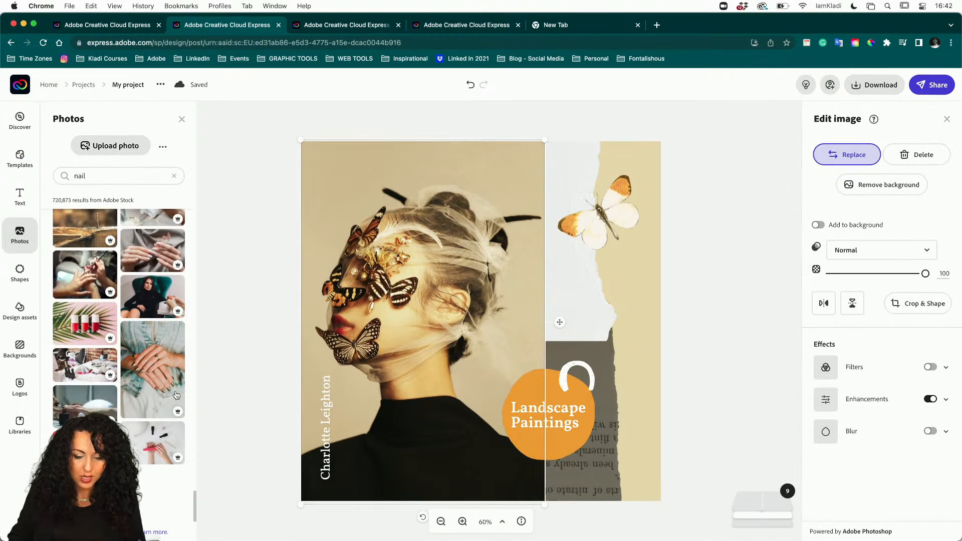
left_click(162, 367)
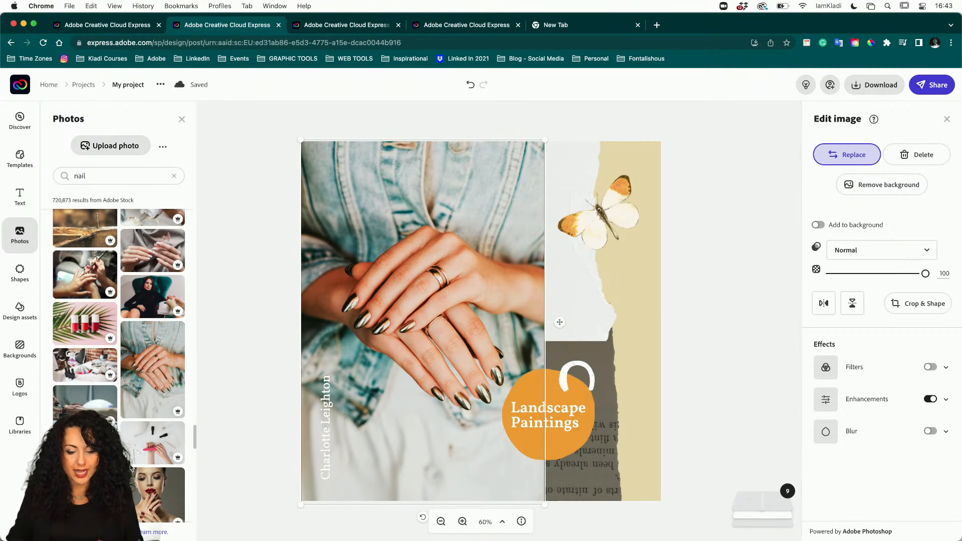
- Replace the main image with the stock photo of a hand with pale blue nails against dark blue leaves, and deselect it
scroll(136, 470, "down", 10)
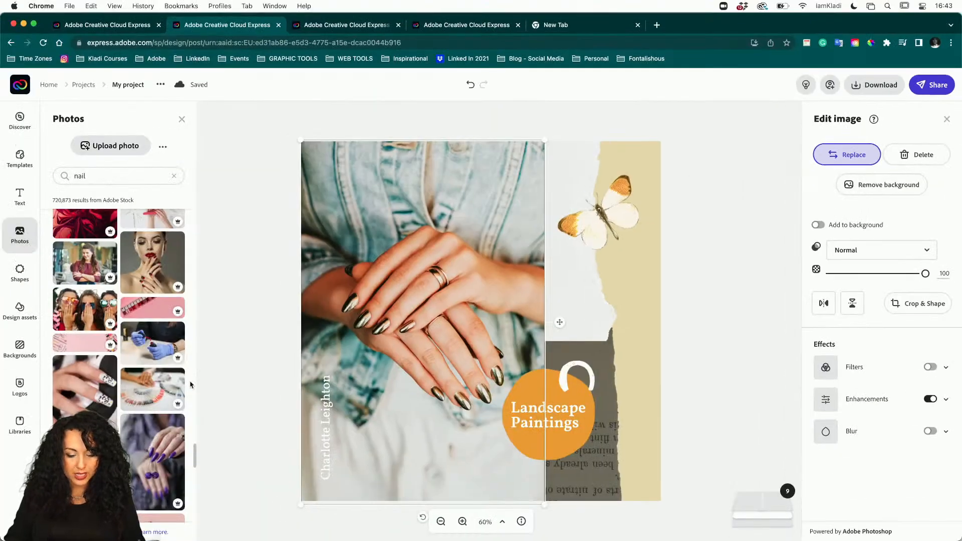
scroll(158, 419, "down", 5)
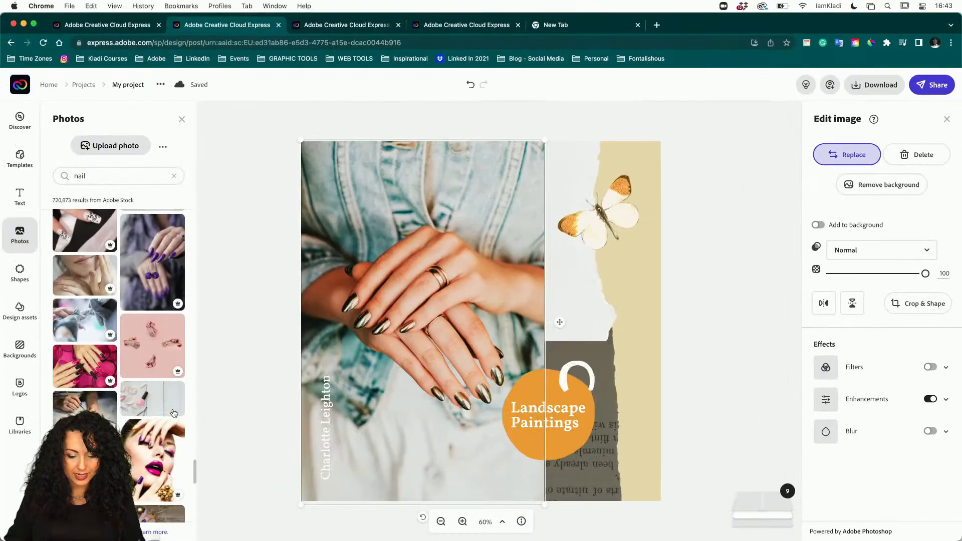
scroll(165, 406, "down", 5)
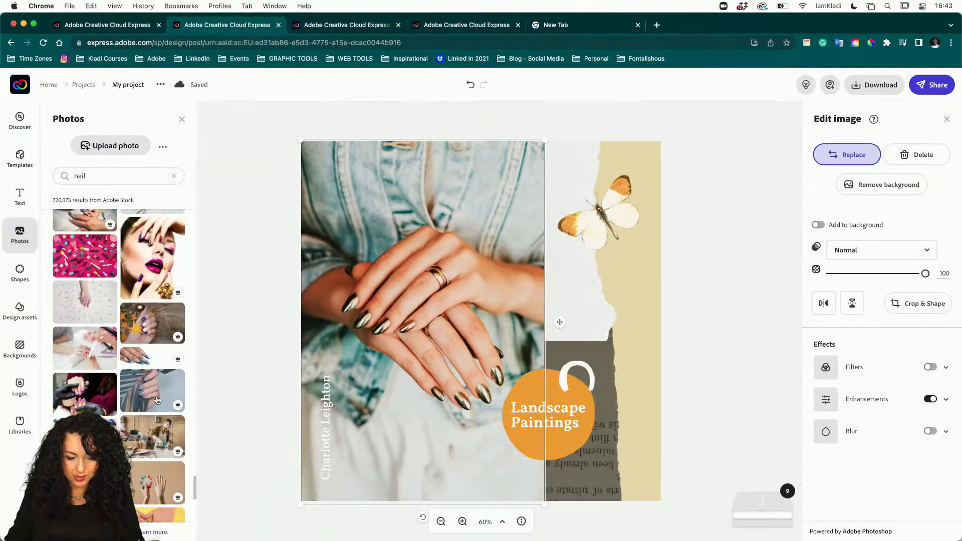
left_click(158, 399)
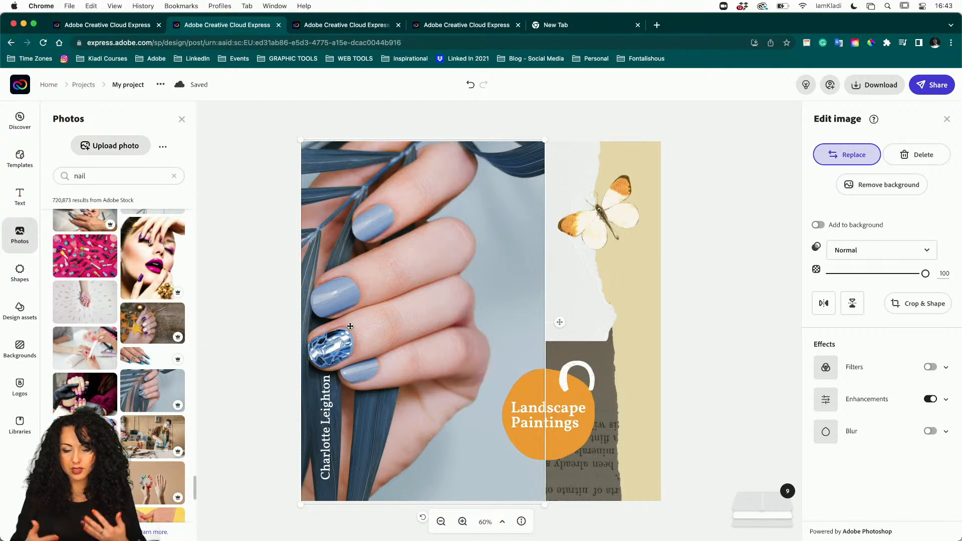
left_click(726, 223)
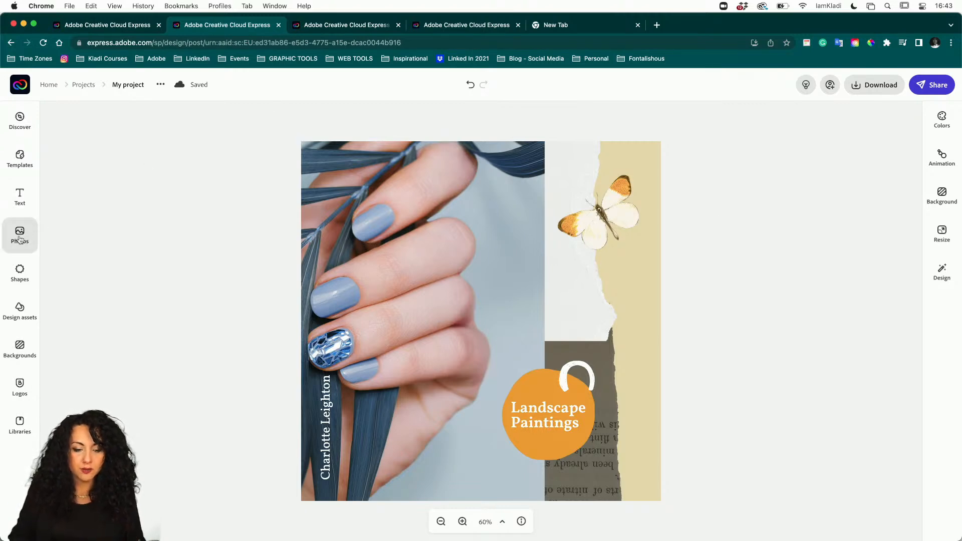
- Clear the nail search and look through the Adobe Stock photo categories, returning to the design without adding a photo
left_click(19, 239)
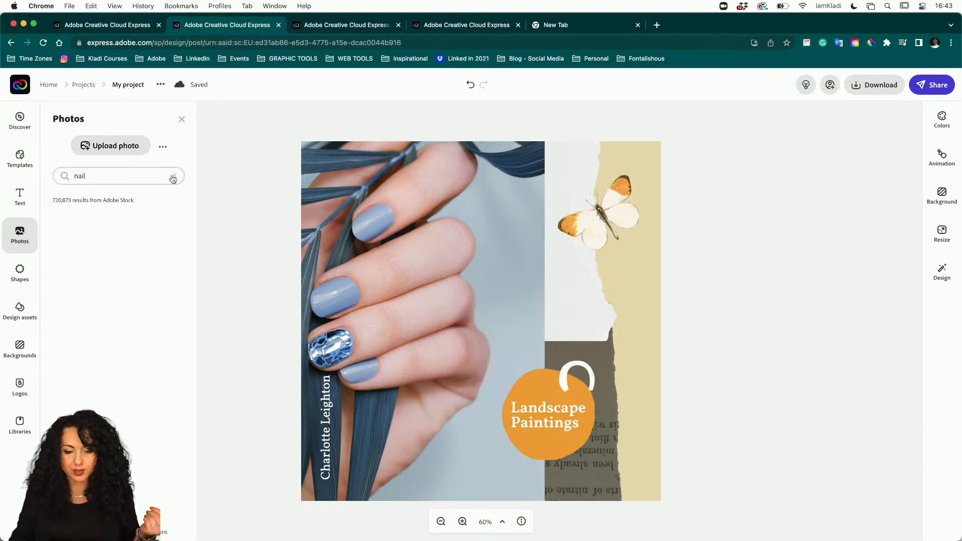
left_click(174, 176)
scroll(174, 177, "down", 10)
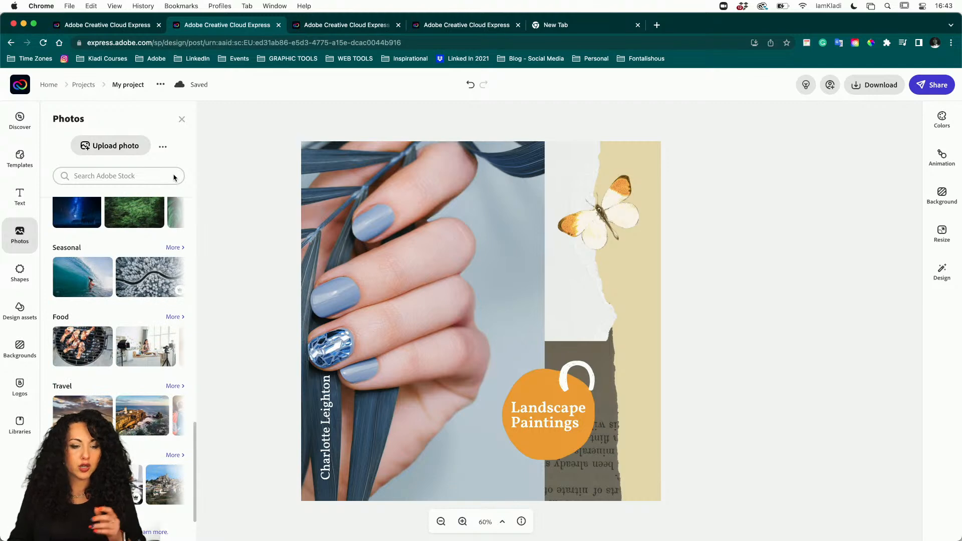
left_click(199, 216)
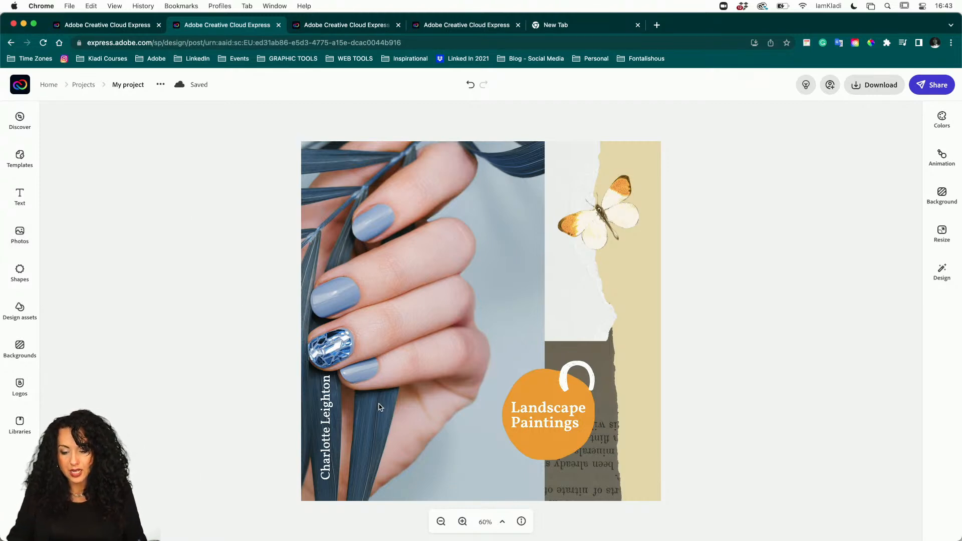
- Delete the vertical name text near the lower-left edge of the nail photo
left_click(328, 409)
left_click_drag(328, 407, 411, 291)
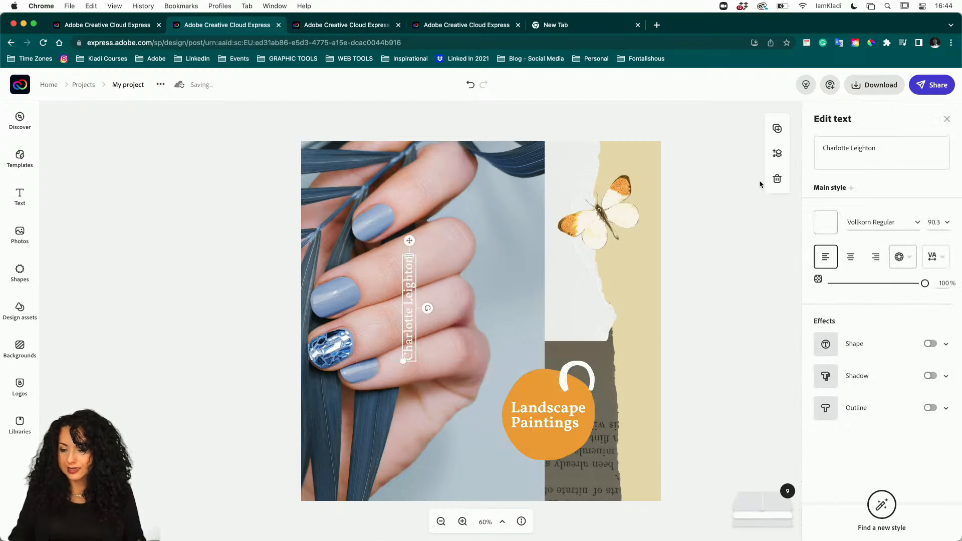
left_click(776, 179)
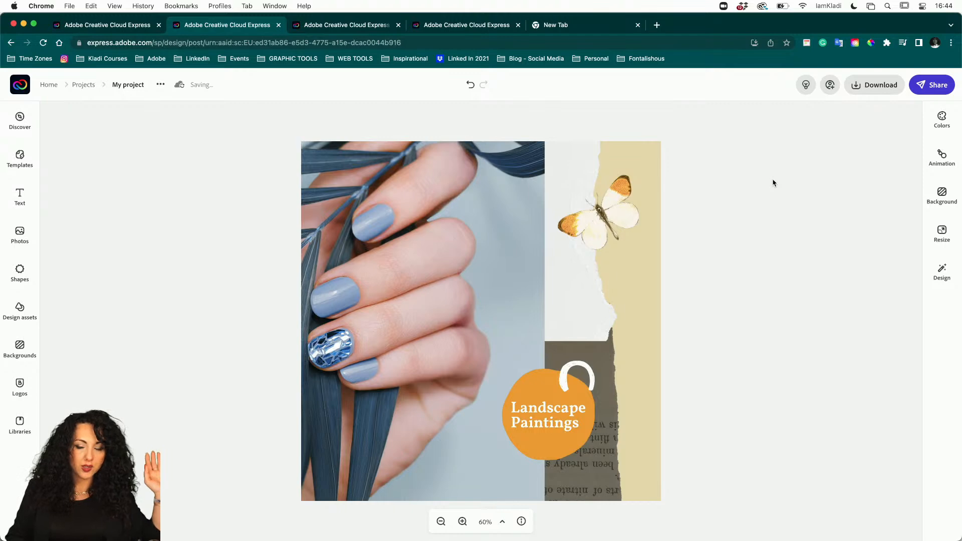
- Examine the white torn-paper image and the overall composition up close and as a whole, leaving the design deselected
left_click(605, 340)
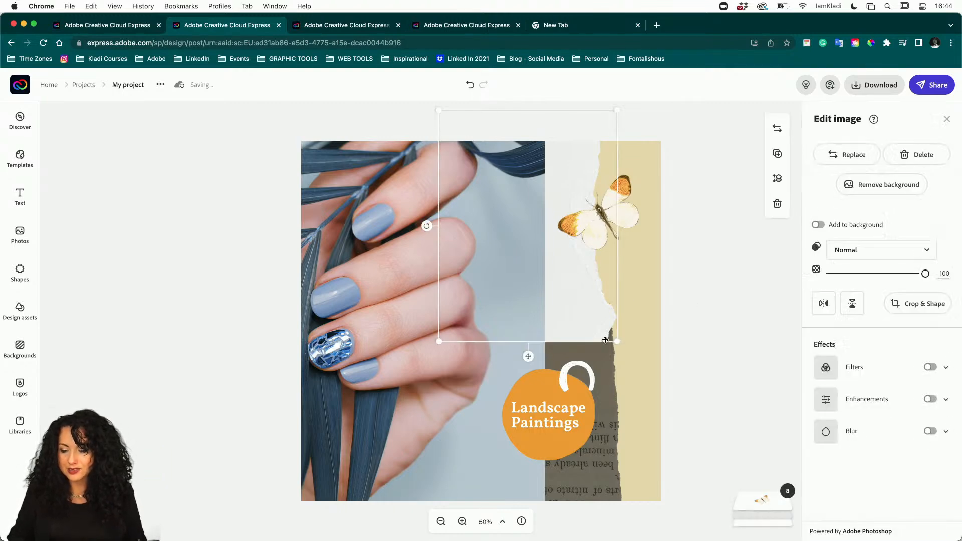
scroll(680, 343, "up", 5)
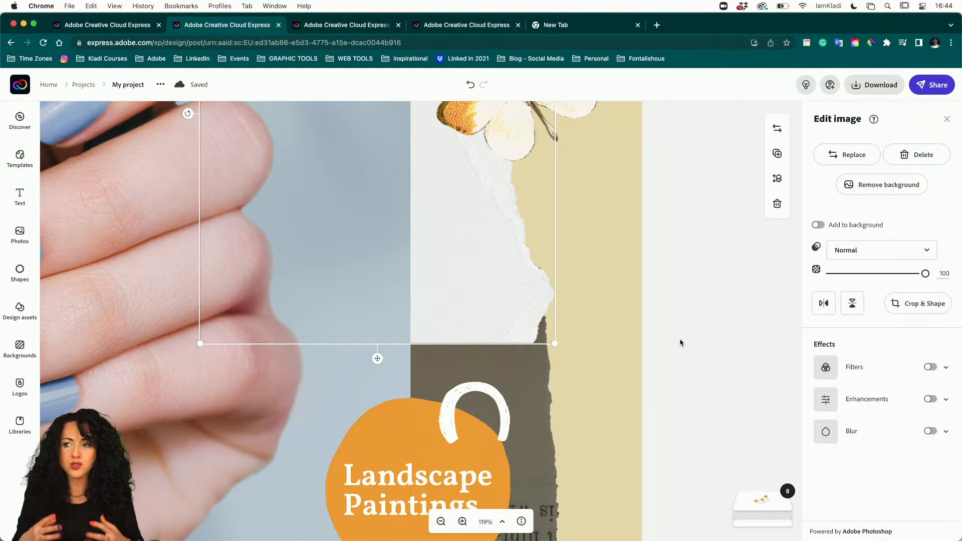
scroll(725, 300, "down", 5)
scroll(725, 300, "up", 5)
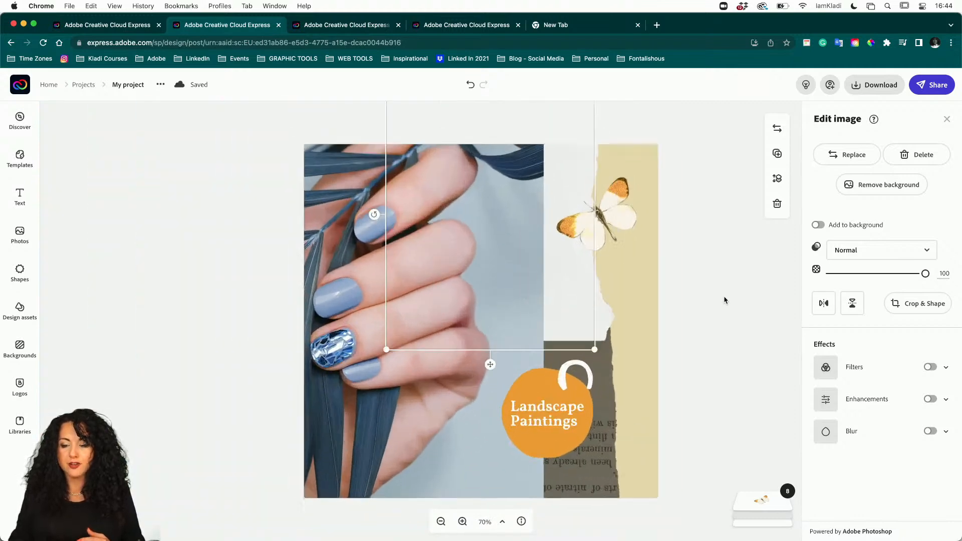
scroll(725, 301, "down", 5)
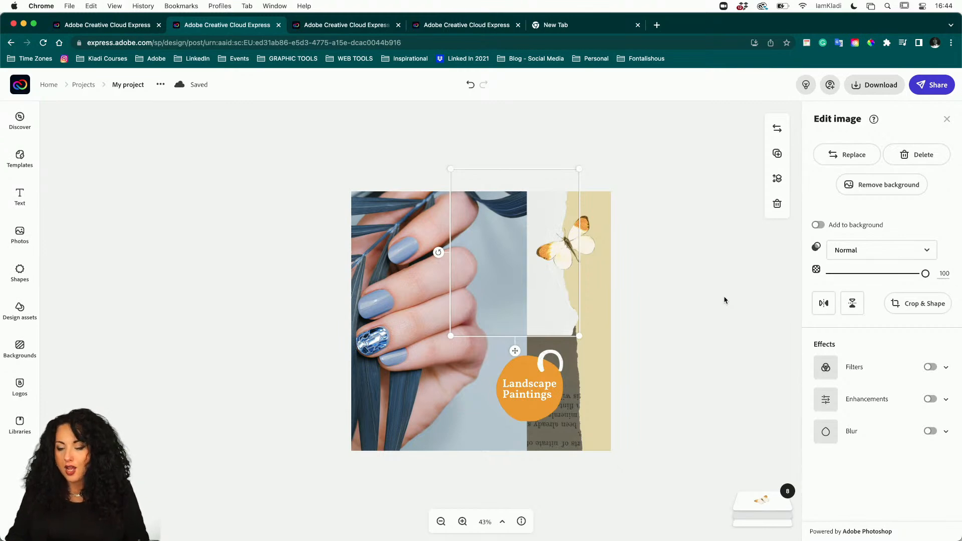
left_click(722, 301)
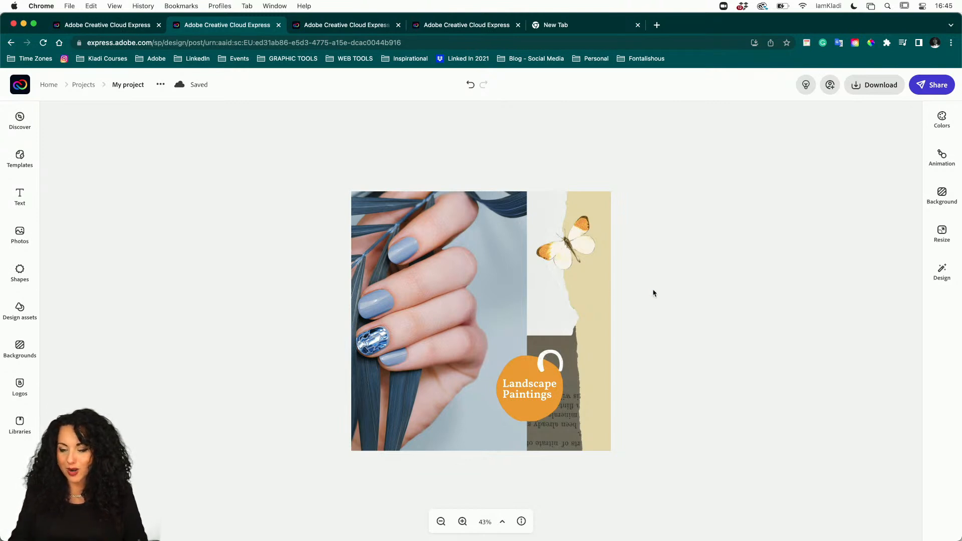
scroll(662, 295, "up", 2)
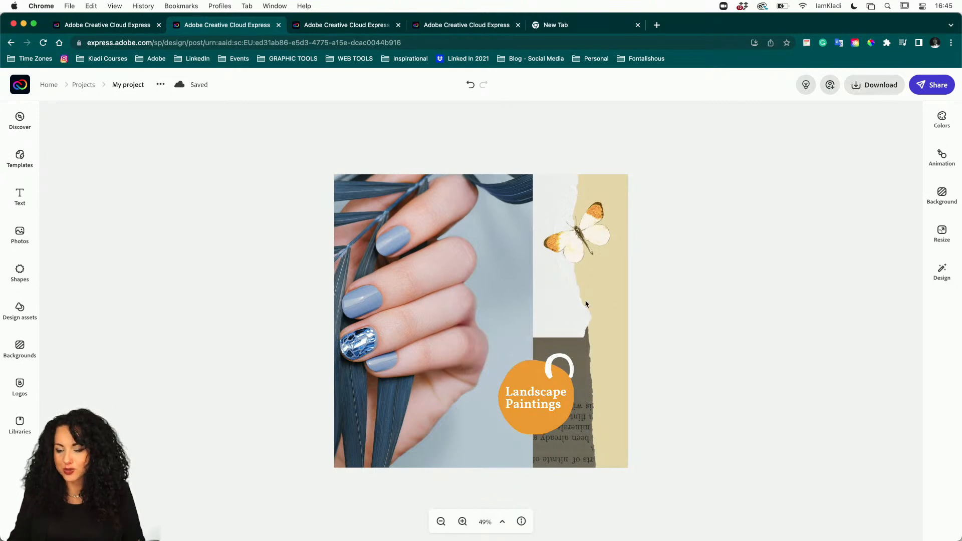
- Recolour the design's beige background to the pale blue sampled from the upper nail in the photo, BFCCE0
left_click(488, 307)
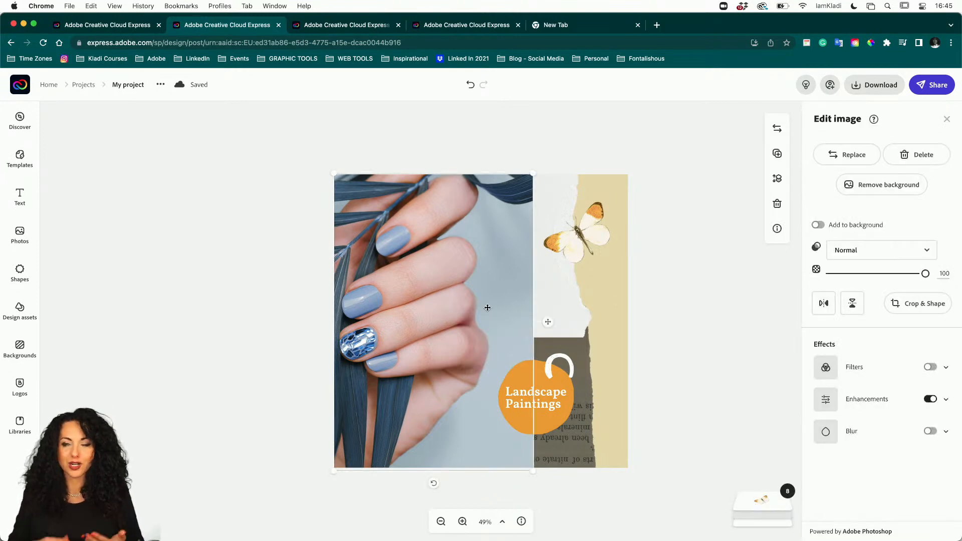
left_click(623, 269)
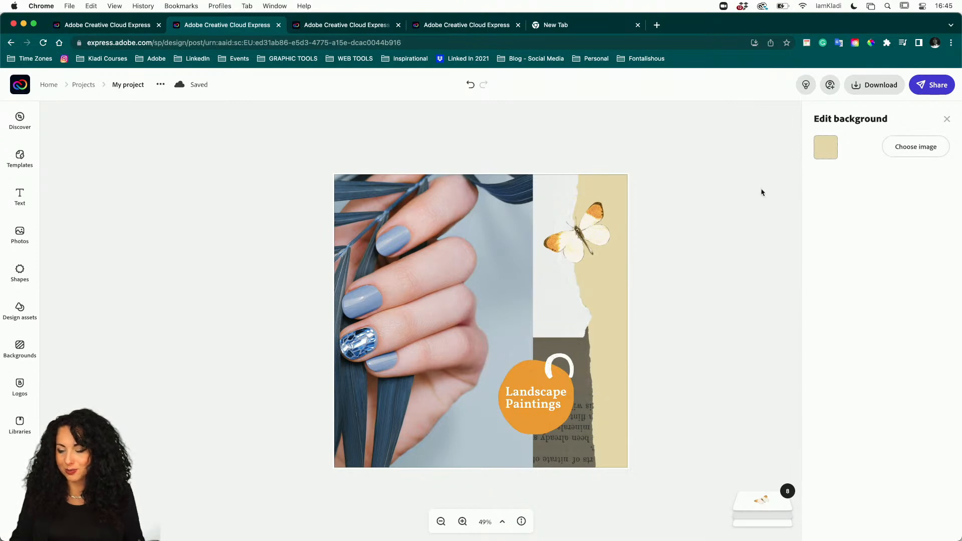
left_click(827, 144)
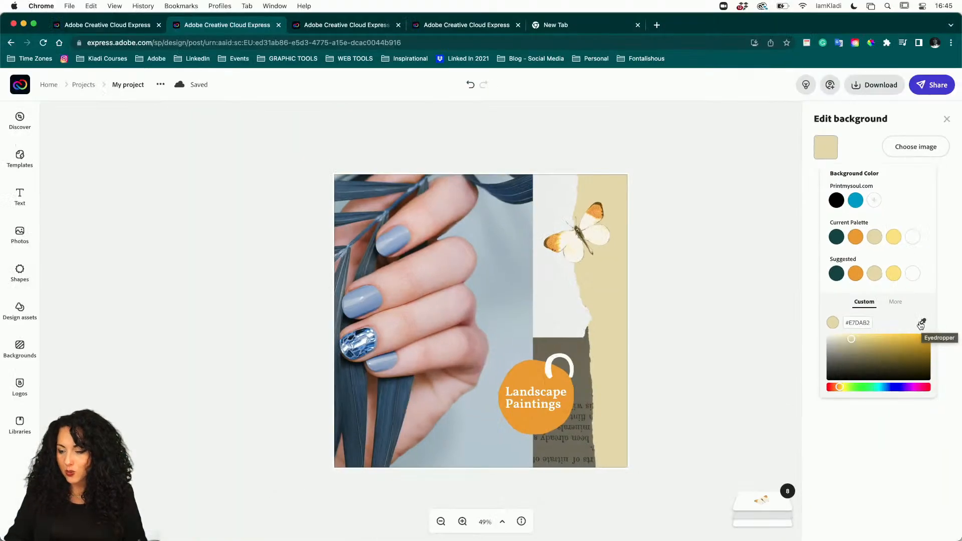
left_click(921, 323)
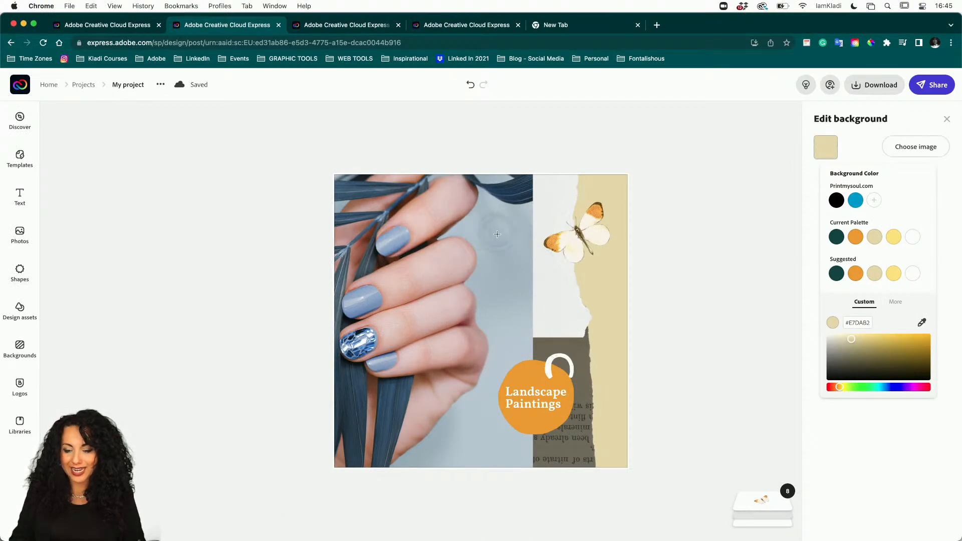
left_click(394, 240)
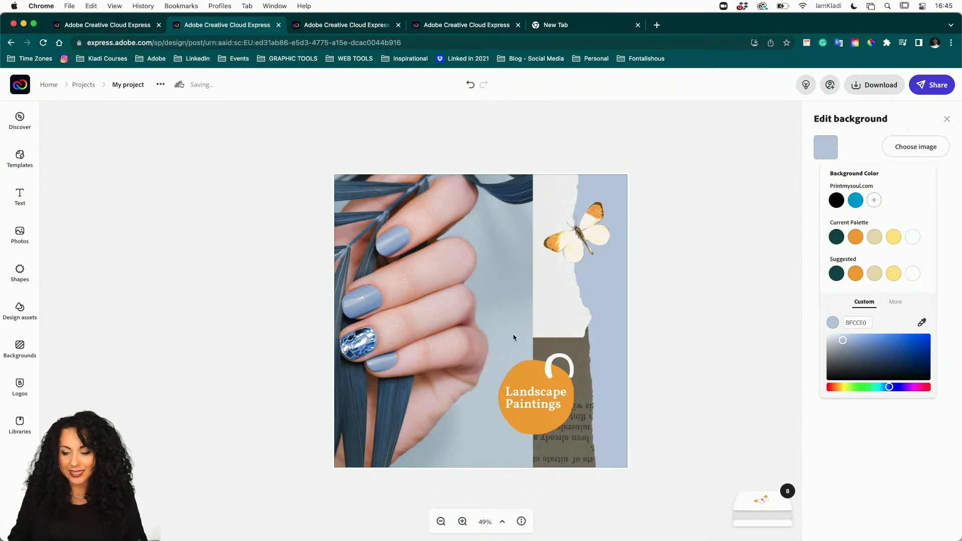
- Replace the Darken filter on the torn newspaper piece with Colorize, shuffling its colour to teal
left_click(587, 368)
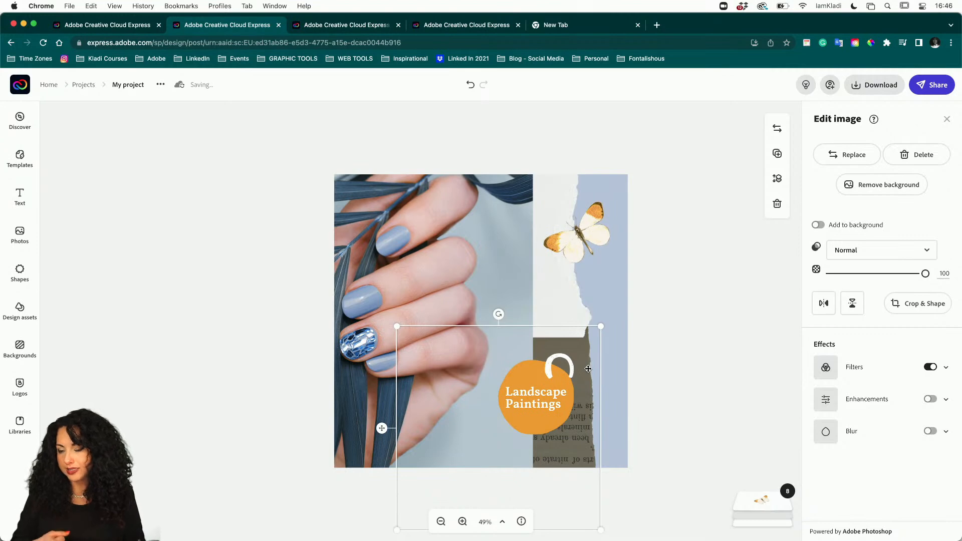
left_click(864, 372)
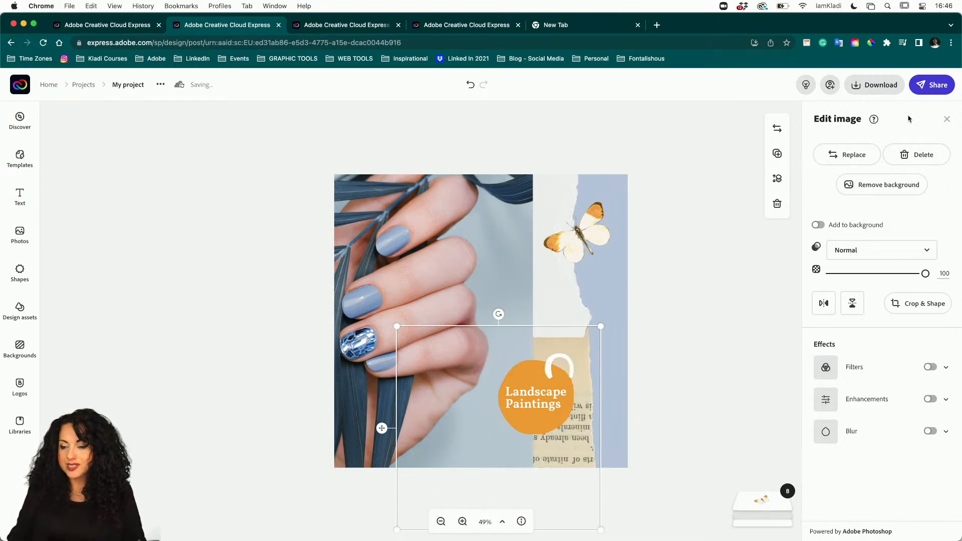
left_click(866, 368)
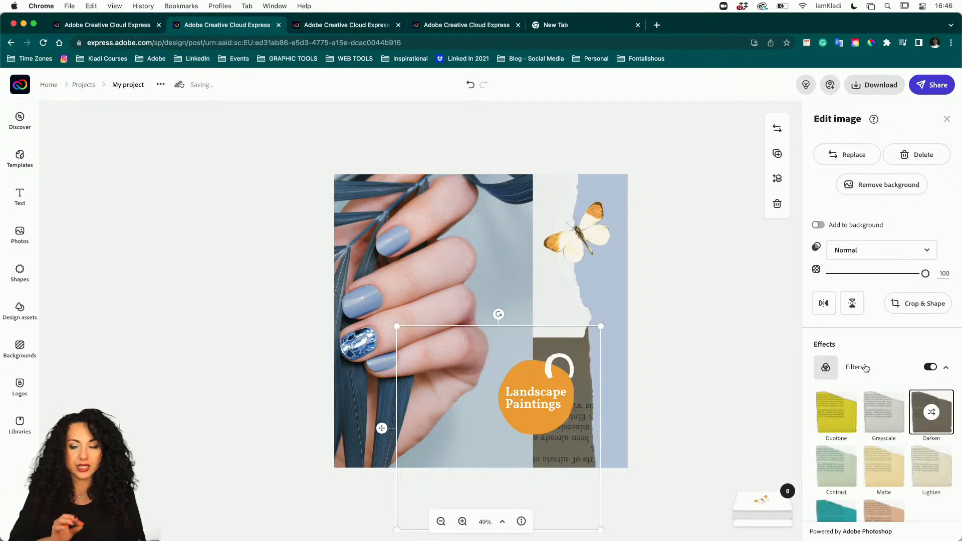
scroll(867, 466, "down", 3)
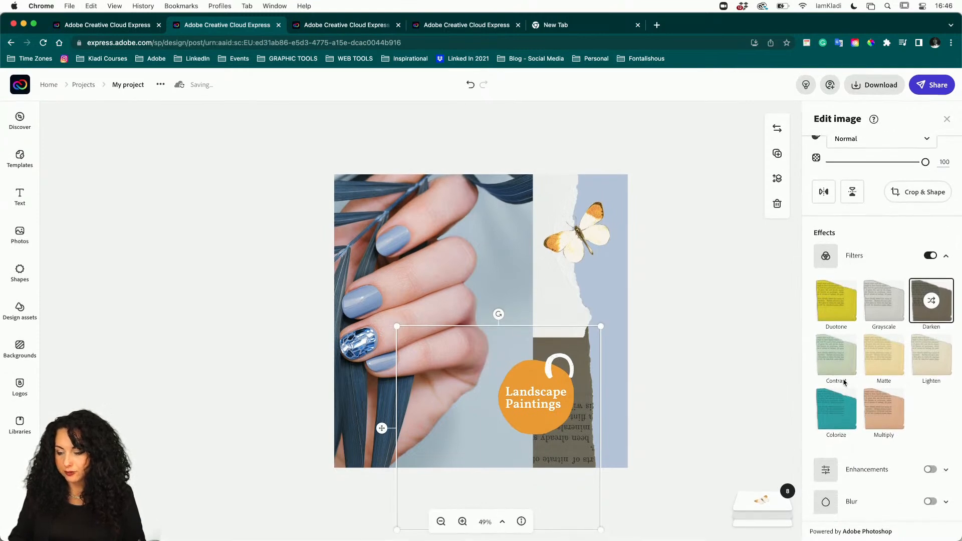
left_click(836, 406)
left_click(836, 408)
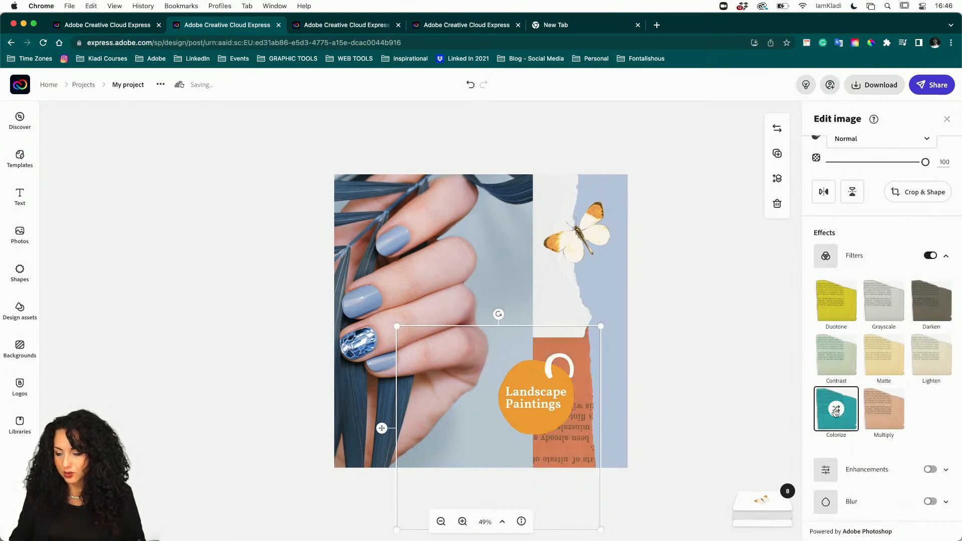
left_click(835, 409)
left_click(836, 411)
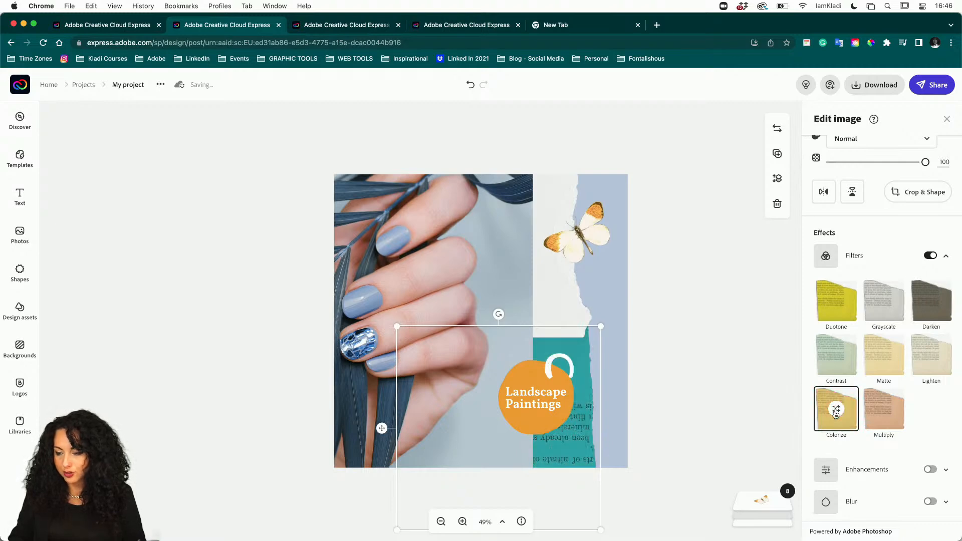
- Enhance the teal newspaper piece with contrast 41 and brightness -6
left_click(884, 470)
scroll(885, 470, "down", 2)
left_click_drag(890, 446, 870, 475)
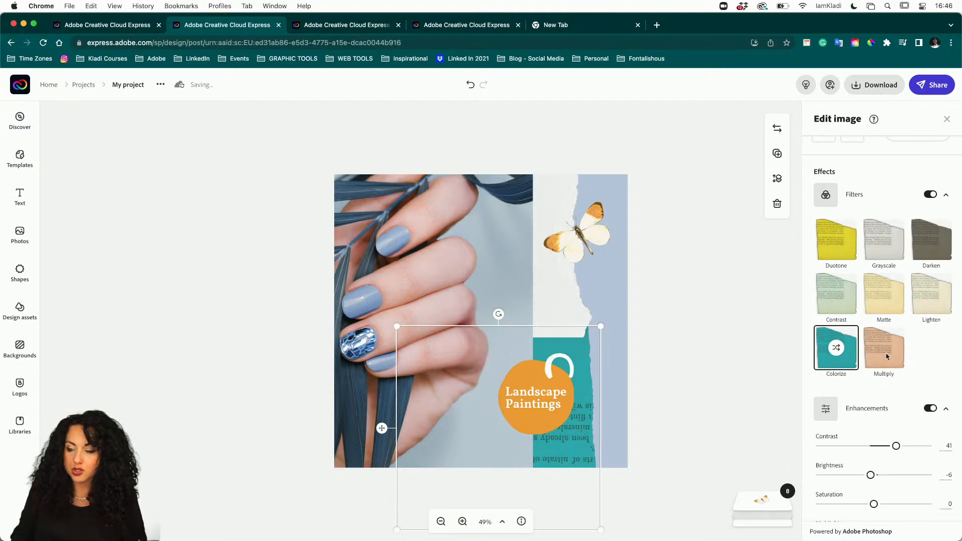
scroll(883, 343, "up", 4)
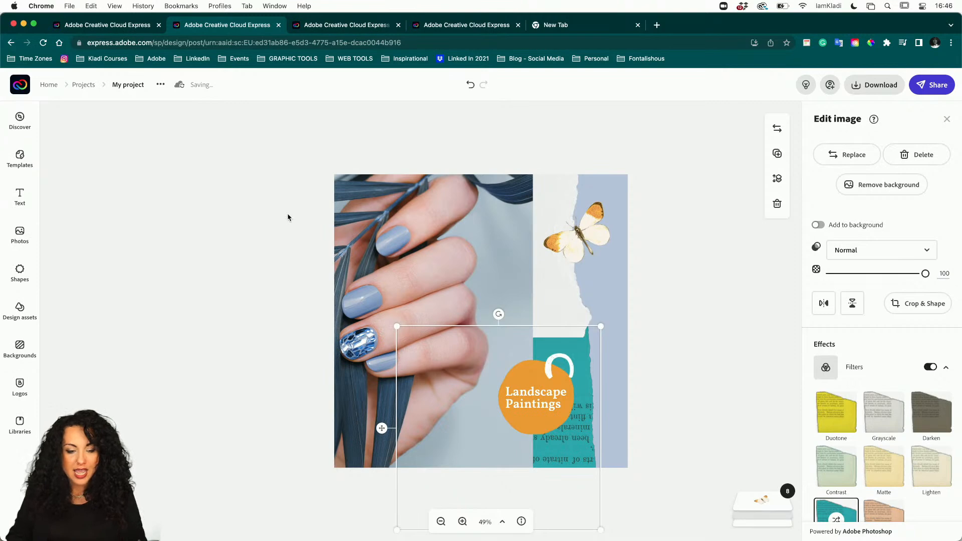
- Add the blue watercolor brush with gold specks from the Gilded group of the Watercolor brushes to the design
left_click(26, 320)
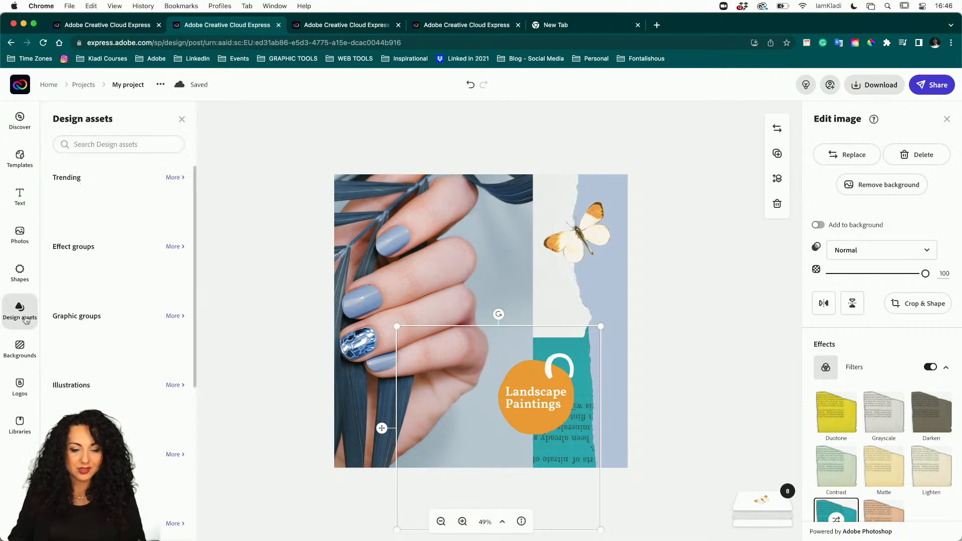
scroll(129, 318, "down", 2)
scroll(128, 317, "down", 1)
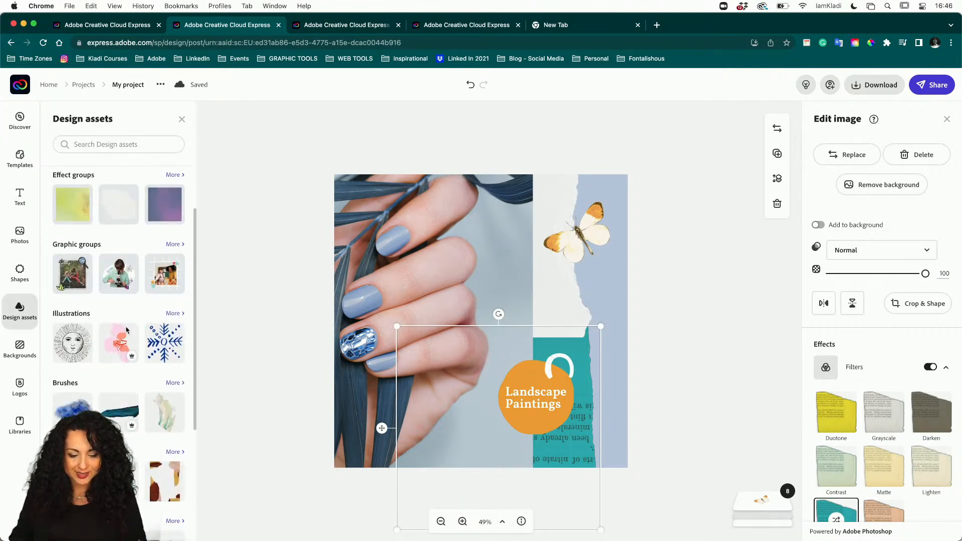
left_click(174, 383)
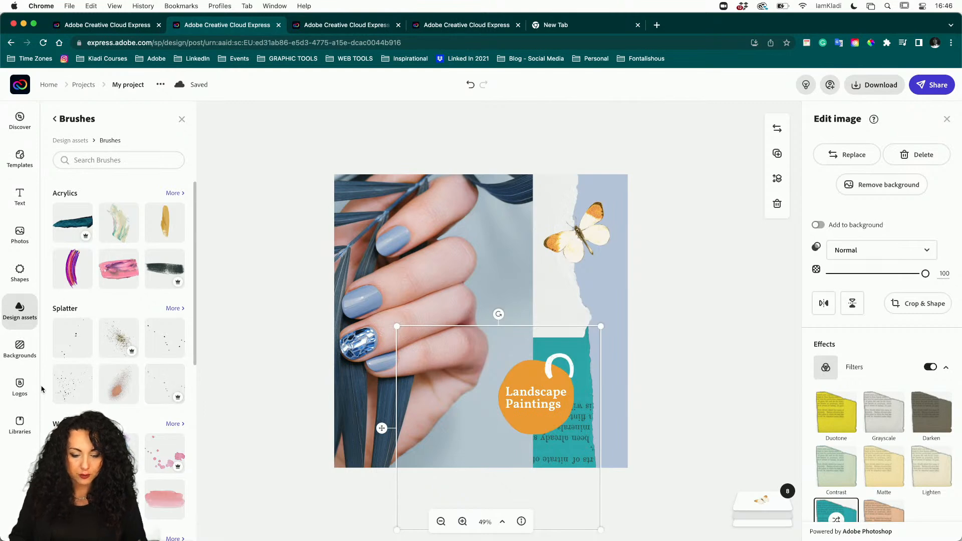
scroll(85, 273, "down", 2)
scroll(160, 389, "down", 3)
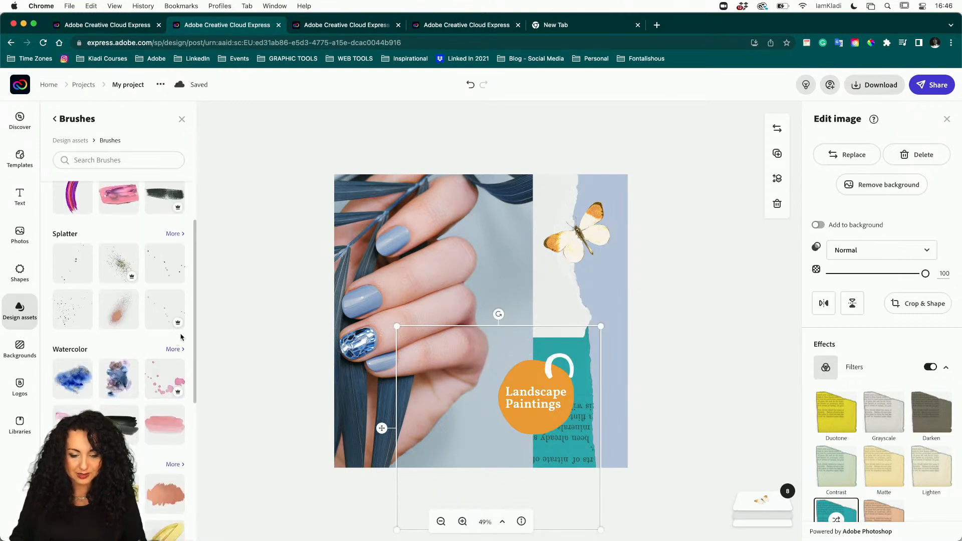
left_click(175, 349)
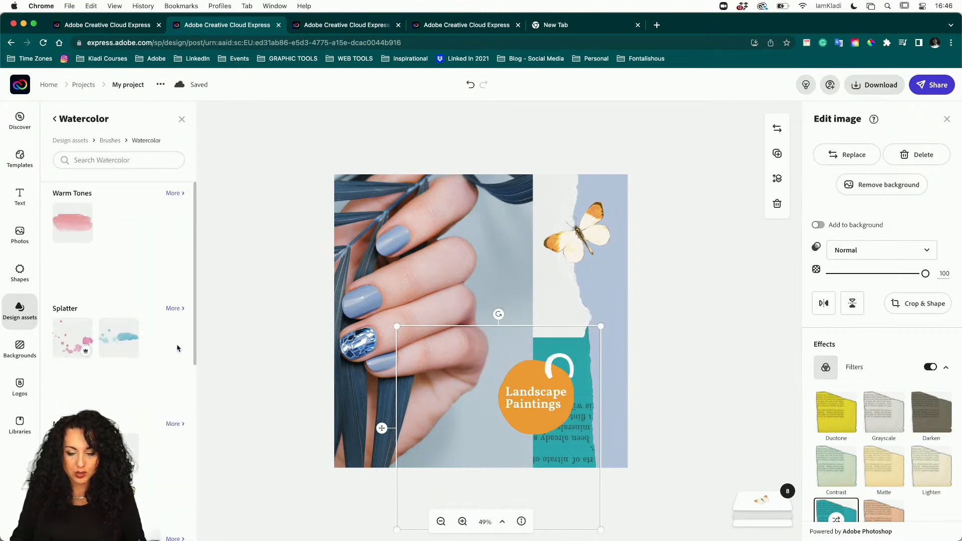
scroll(178, 350, "down", 6)
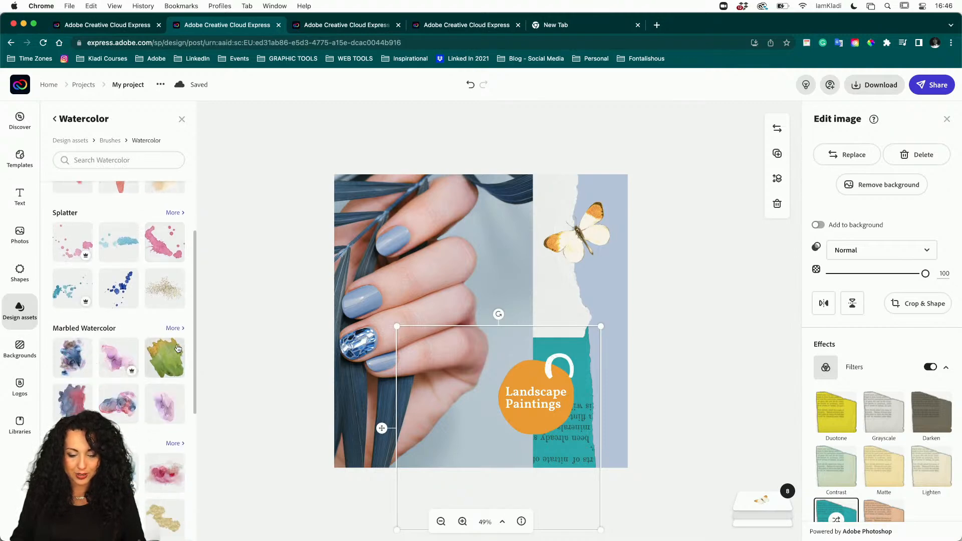
left_click(121, 472)
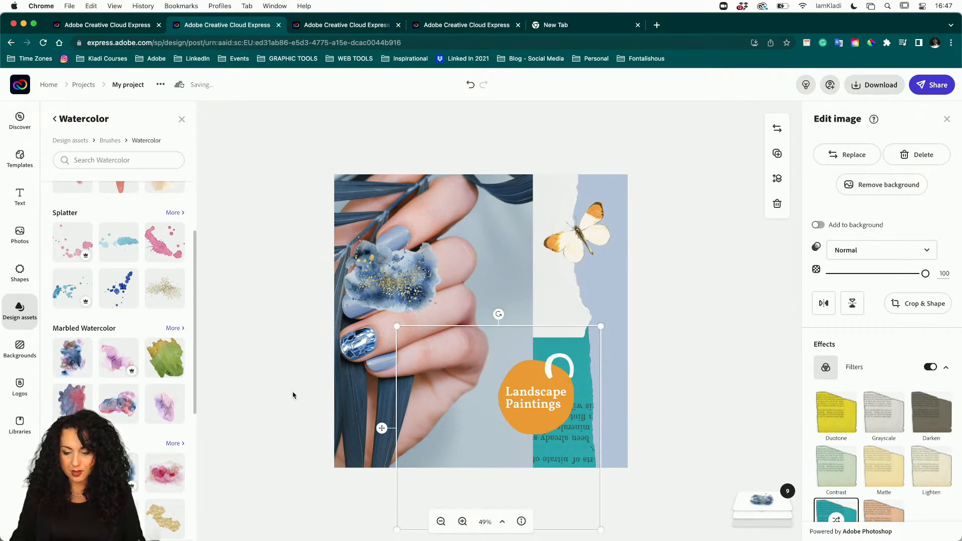
left_click_drag(196, 395, 196, 417)
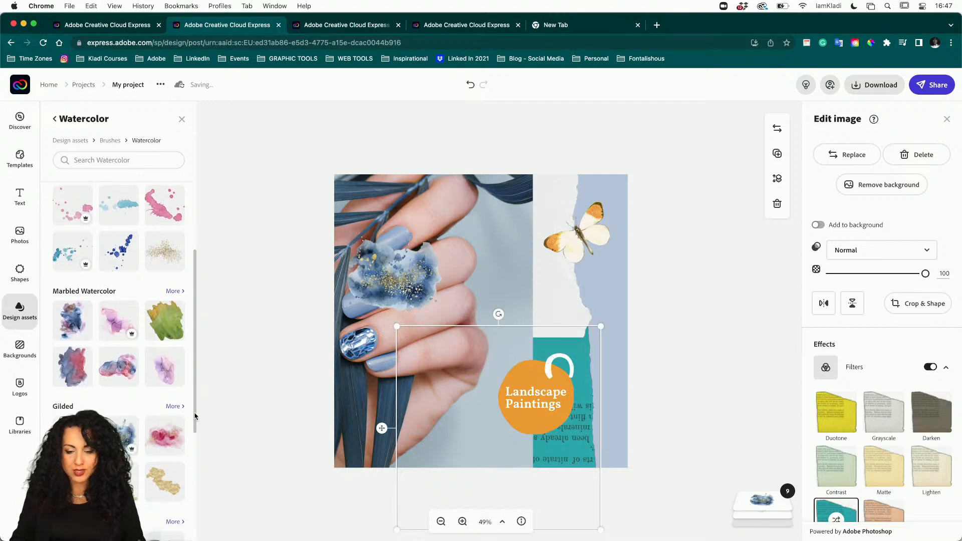
- Rotate the blue watercolor splash a quarter turn counterclockwise, enlarge it, and place it over the "Landscape Paintings" badge and teal paper
mouse_move(405, 295)
left_mouse_down()
mouse_move(473, 271)
mouse_move(462, 247)
mouse_move(476, 267)
mouse_move(570, 255)
mouse_move(562, 289)
left_mouse_up()
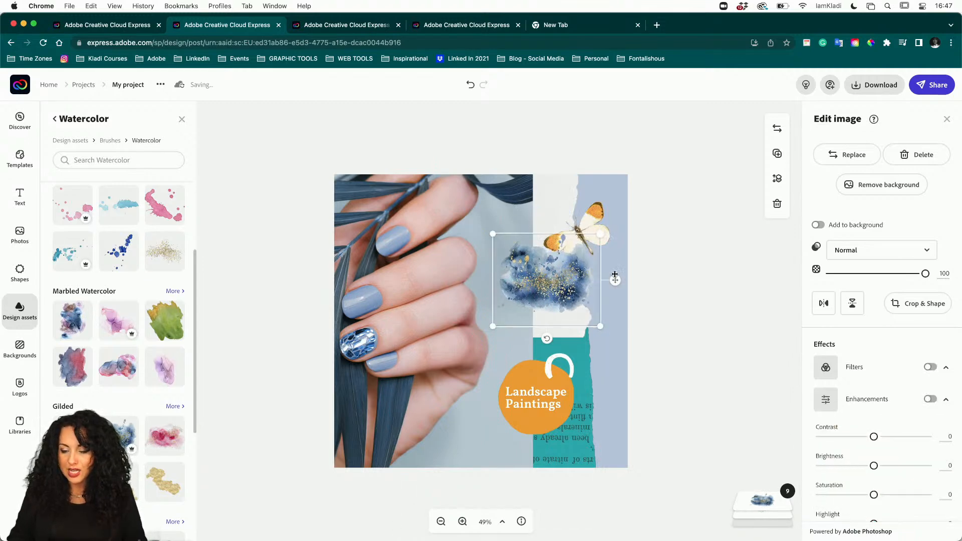
mouse_move(547, 338)
left_mouse_down()
mouse_move(574, 332)
mouse_move(605, 280)
left_mouse_up()
left_click_drag(501, 332, 441, 397)
mouse_move(520, 307)
left_mouse_down()
mouse_move(562, 352)
mouse_move(556, 396)
mouse_move(557, 388)
left_mouse_up()
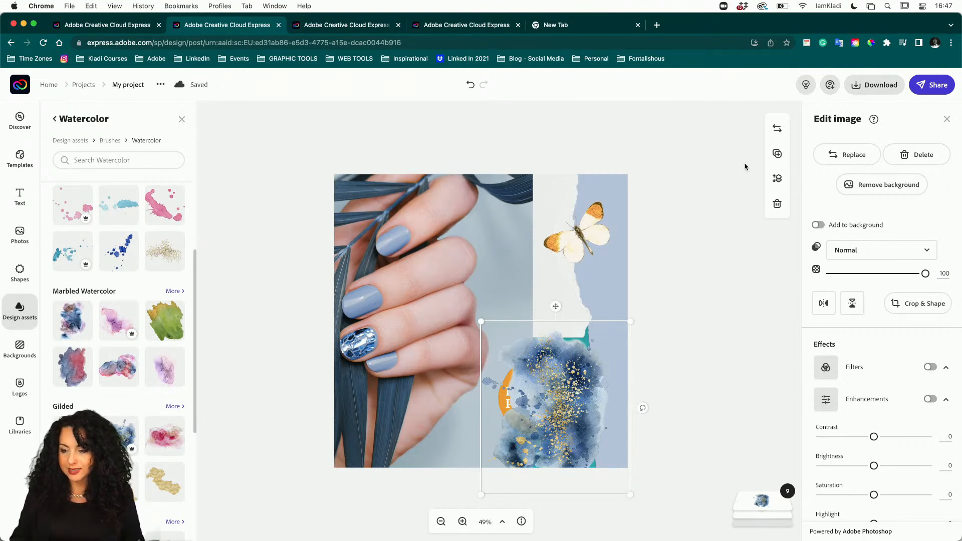
- Send the watercolor splash backward in the layer order so it sits directly below the orange circle and above the nail photo
left_click(777, 182)
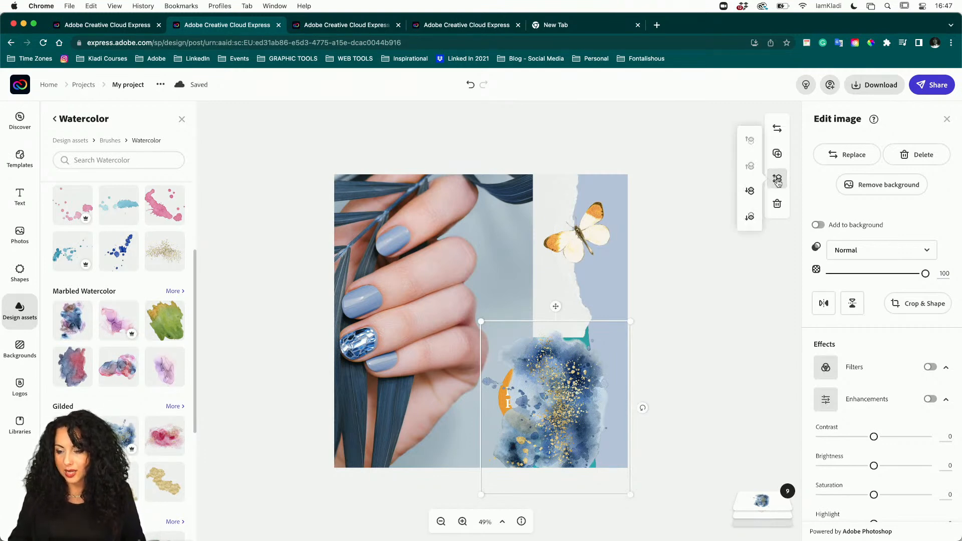
left_click(750, 191)
left_click(750, 192)
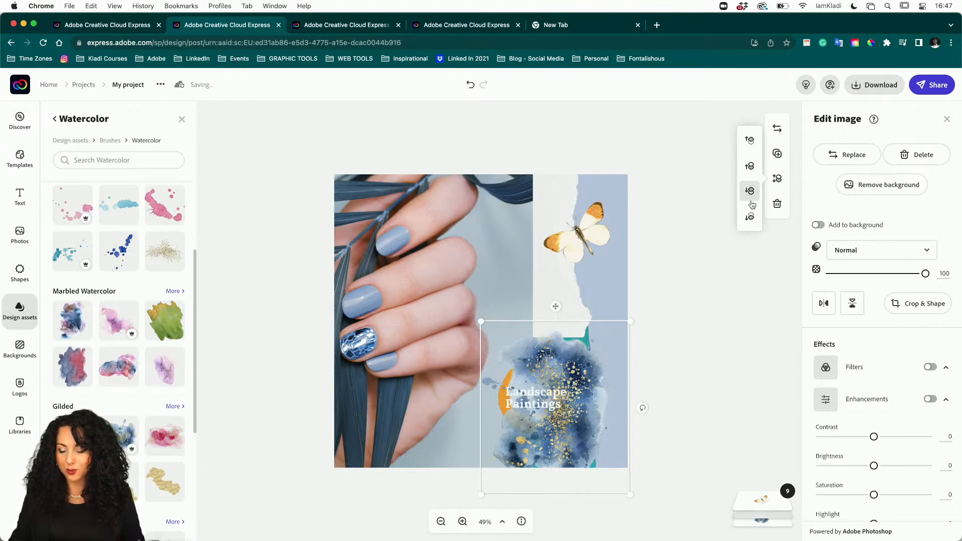
left_click(763, 503)
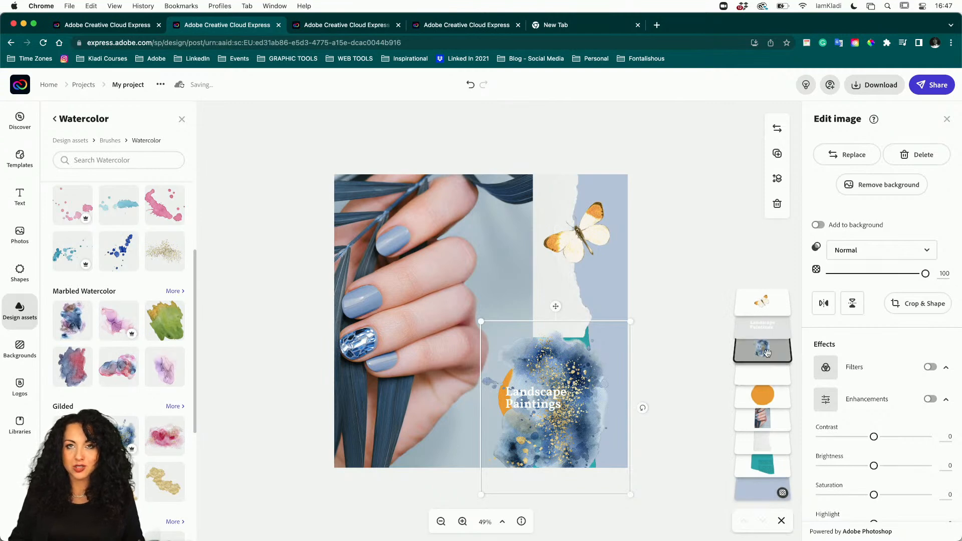
left_click_drag(767, 353, 759, 398)
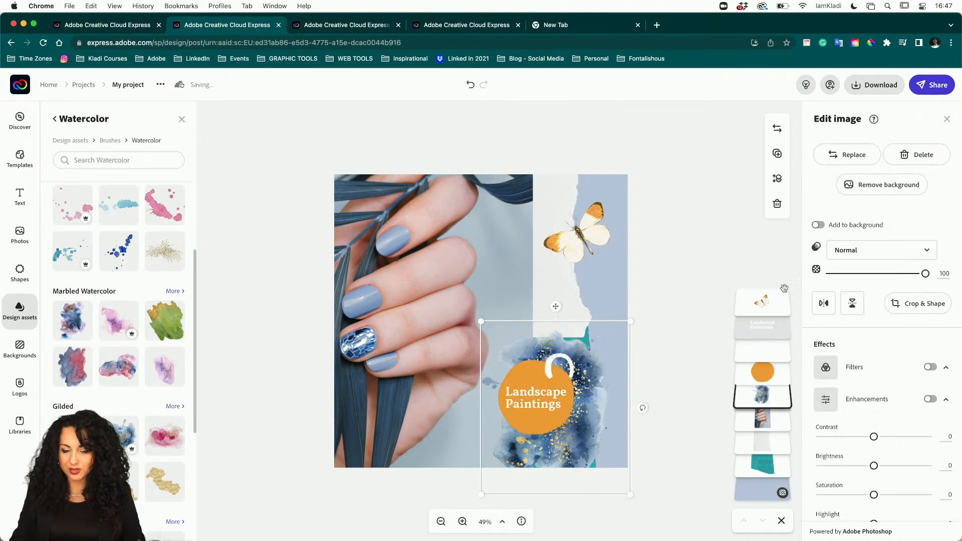
- Add a broad gold paint stroke from the Metallic Brushes design assets and select it on the nail photo
scroll(152, 477, "down", 4)
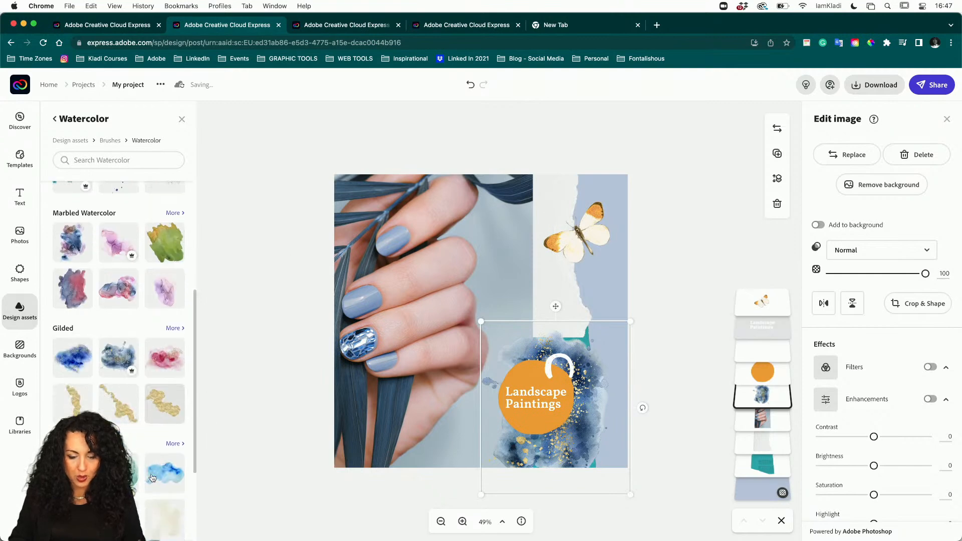
scroll(152, 477, "up", 7)
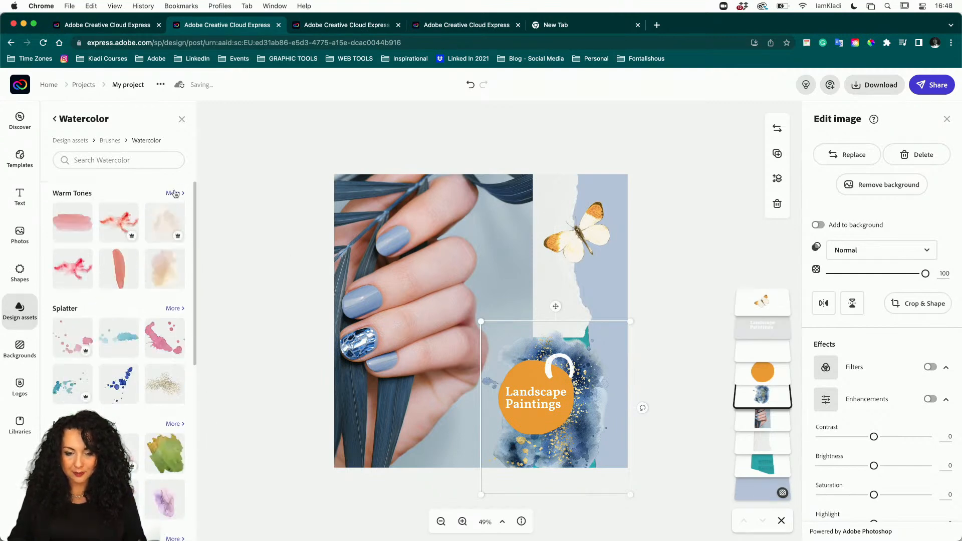
left_click(150, 162)
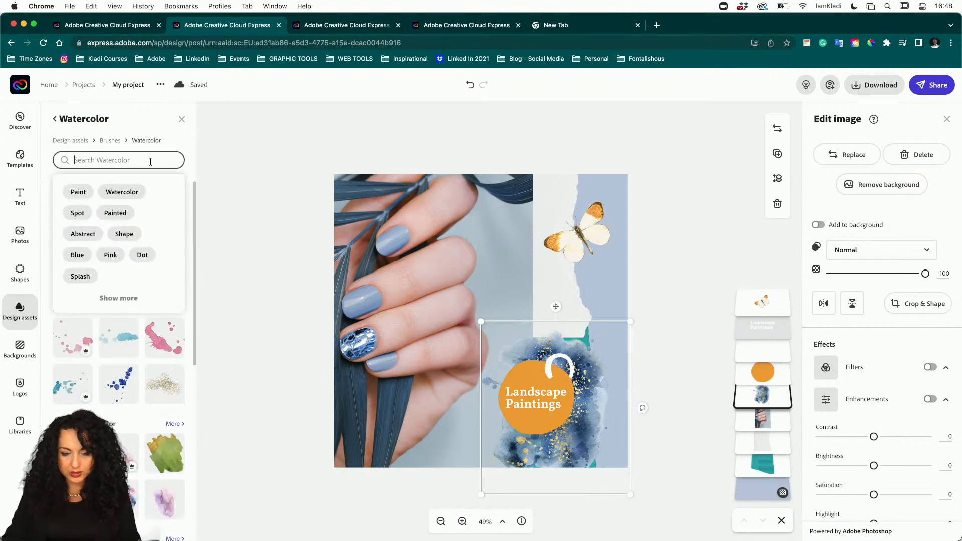
left_click(111, 141)
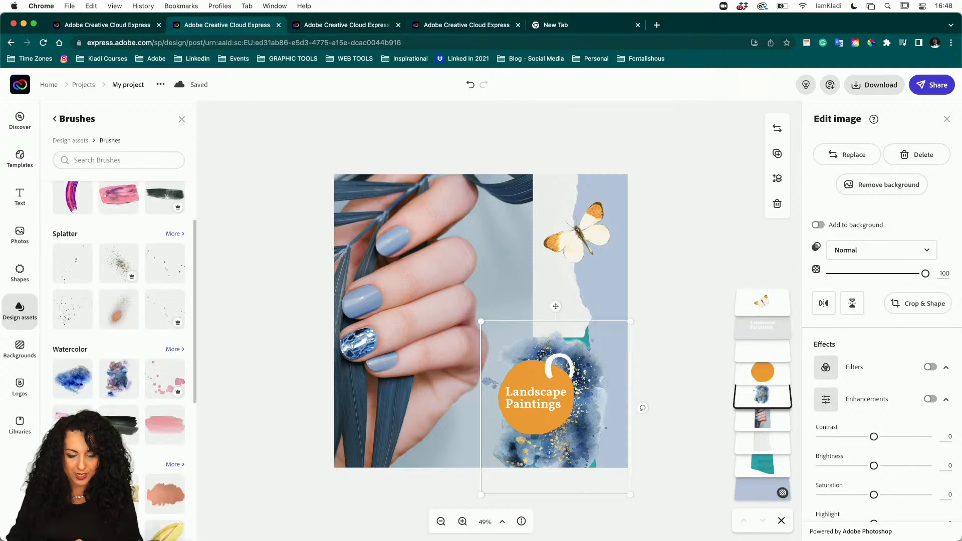
scroll(150, 396, "down", 2)
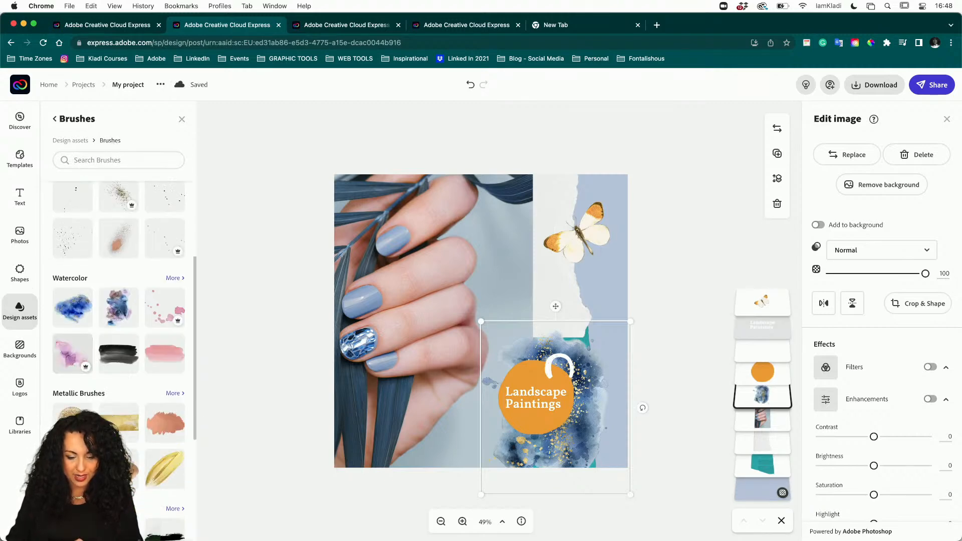
left_click(170, 393)
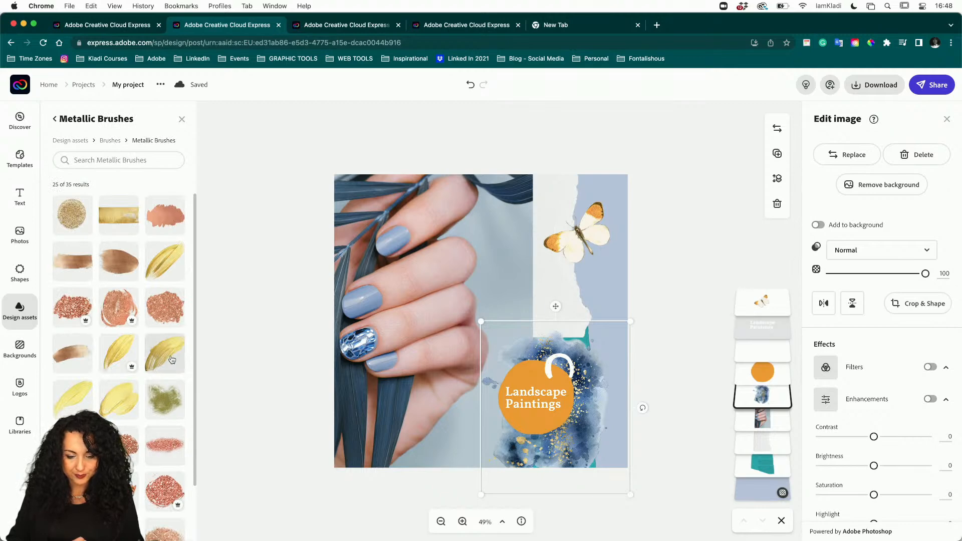
left_click(172, 359)
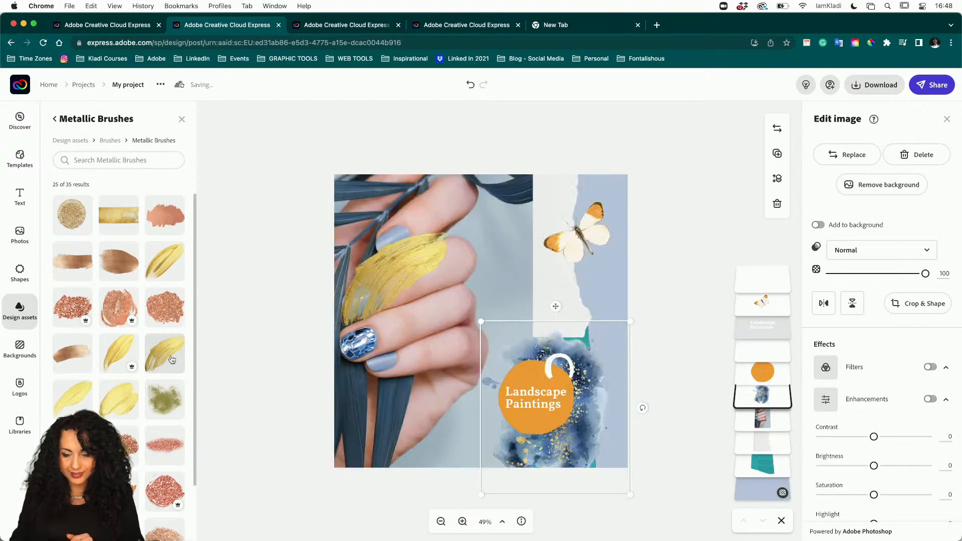
left_click(414, 267)
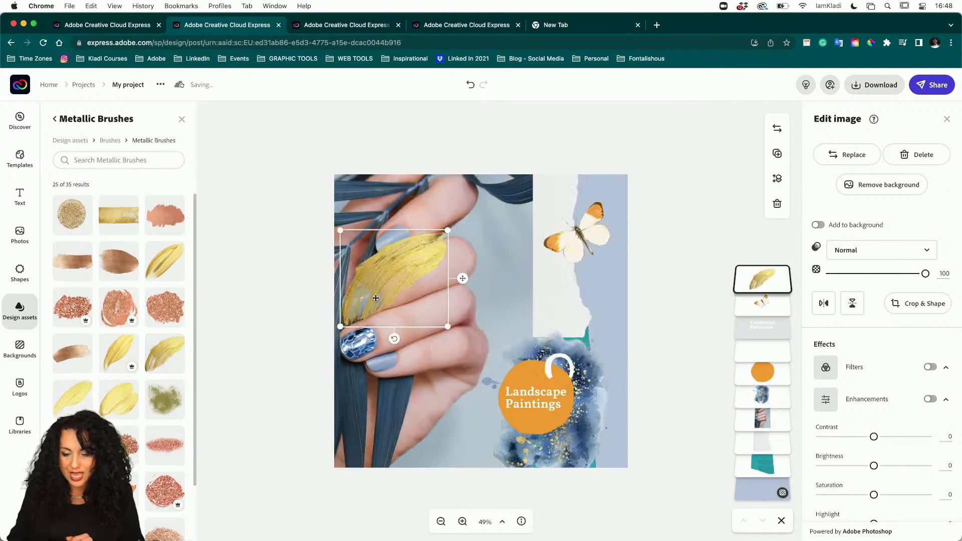
- Rotate the gold paint stroke upright over the torn white paper and move the butterfly layer above it
mouse_move(394, 339)
left_mouse_down()
mouse_move(589, 223)
mouse_move(548, 232)
left_mouse_up()
mouse_move(470, 248)
left_mouse_down()
mouse_move(418, 269)
mouse_move(524, 270)
left_mouse_up()
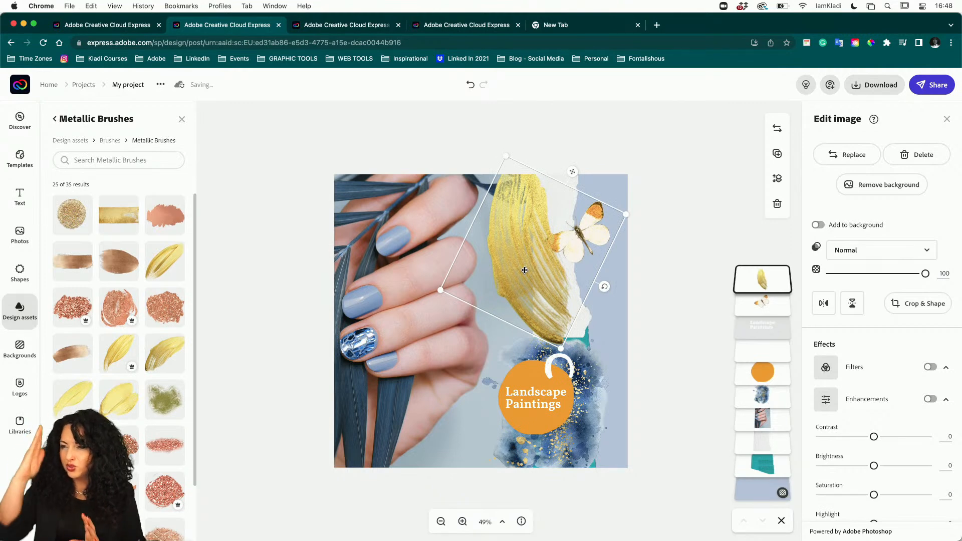
left_click(634, 291)
left_click(589, 238)
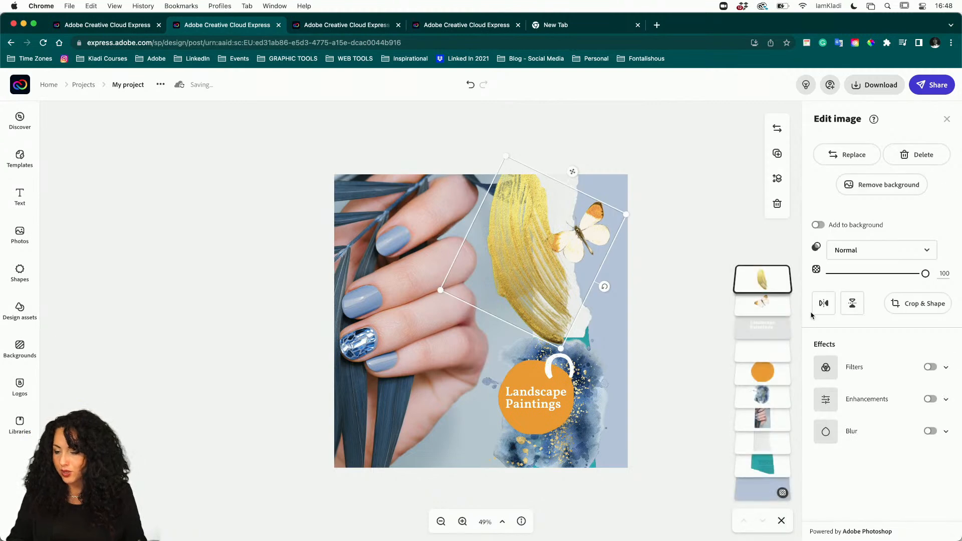
mouse_move(781, 308)
left_mouse_down()
mouse_move(770, 277)
mouse_move(767, 301)
mouse_move(763, 270)
left_mouse_up()
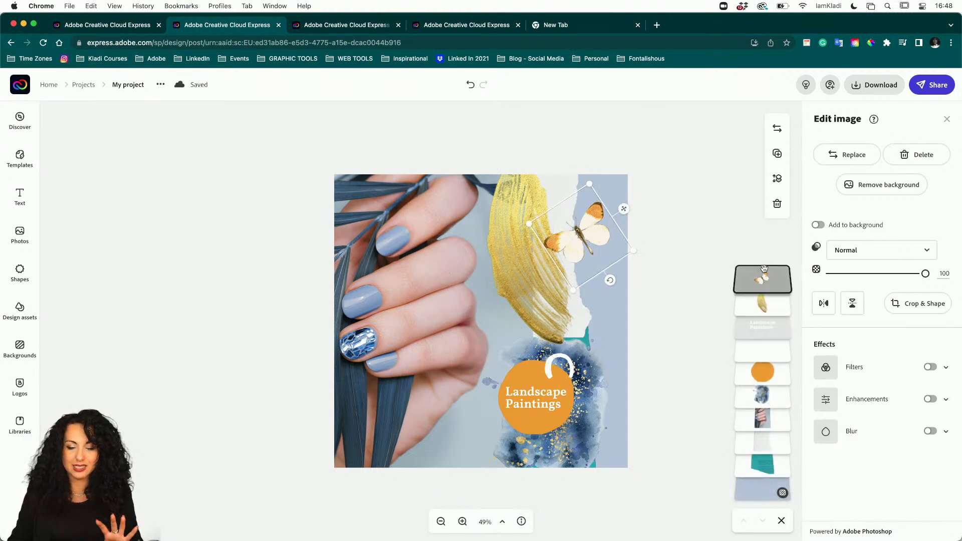
- Replace the "Landscape Paintings" text on the orange circle with "Come in store this week for 20% OFF"
left_click(536, 398)
right_click(537, 396)
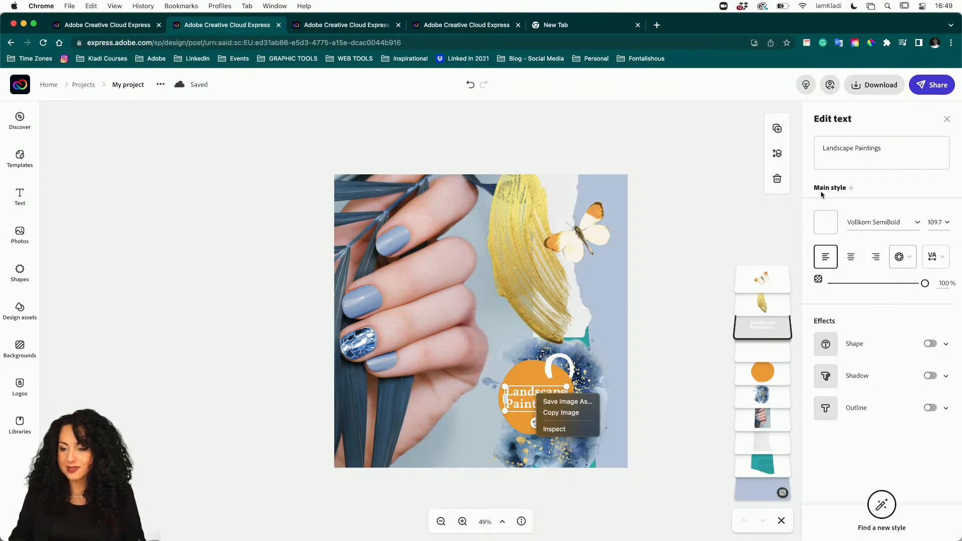
left_click(854, 153)
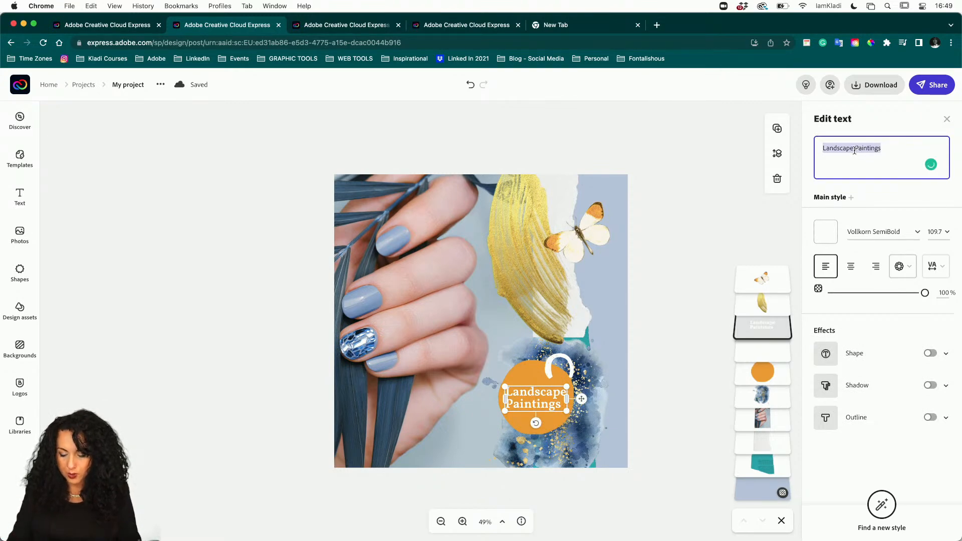
type("Na")
key("BackSpace")
key("BackSpace")
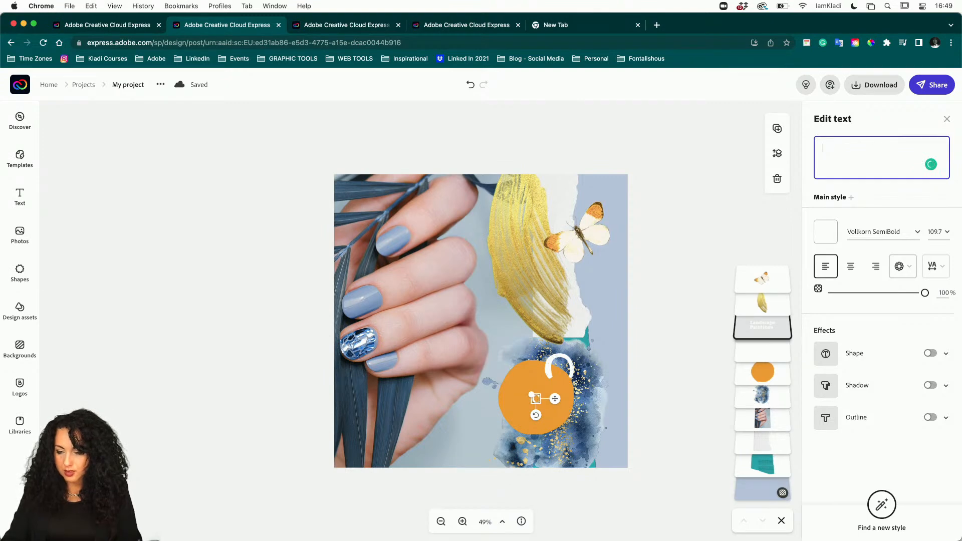
type("Come in store")
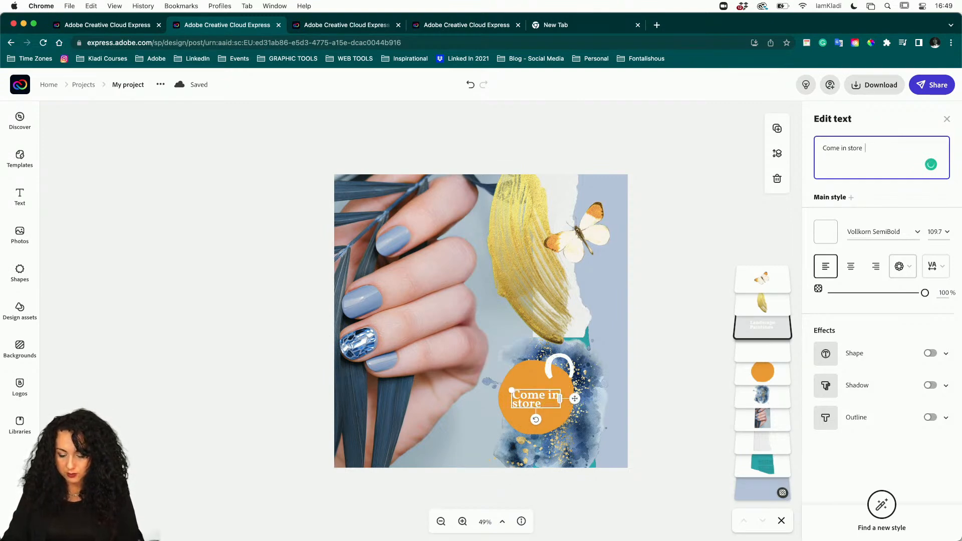
type(" for 20")
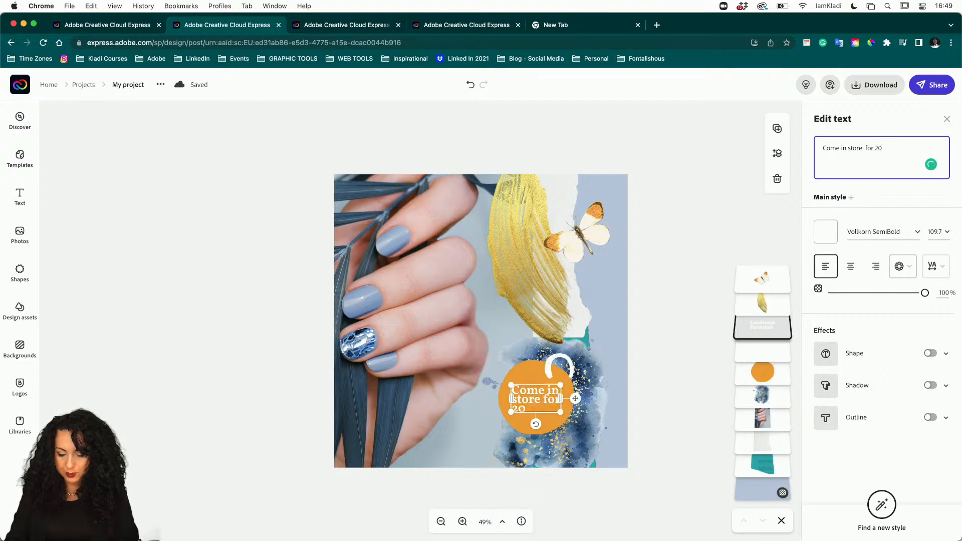
type("% FFF")
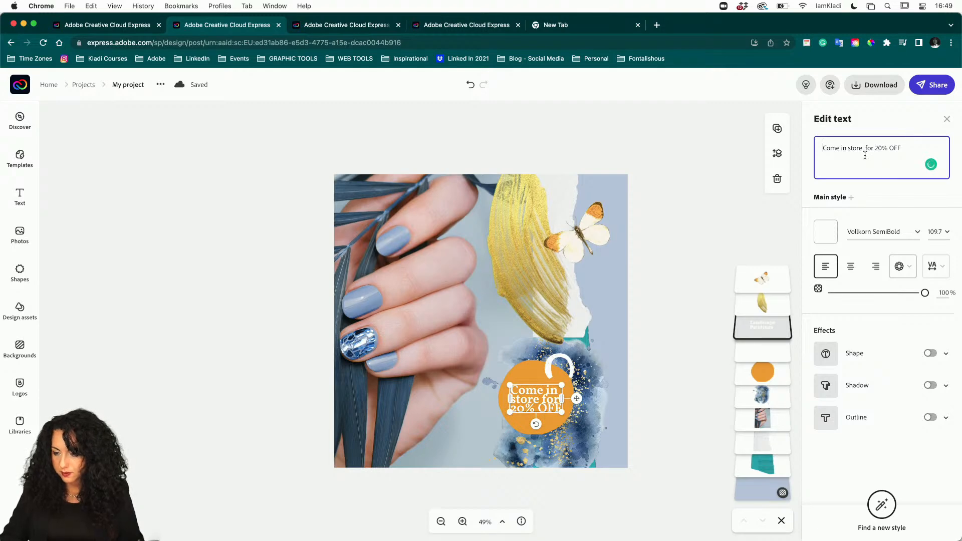
left_click(865, 148)
type("this week")
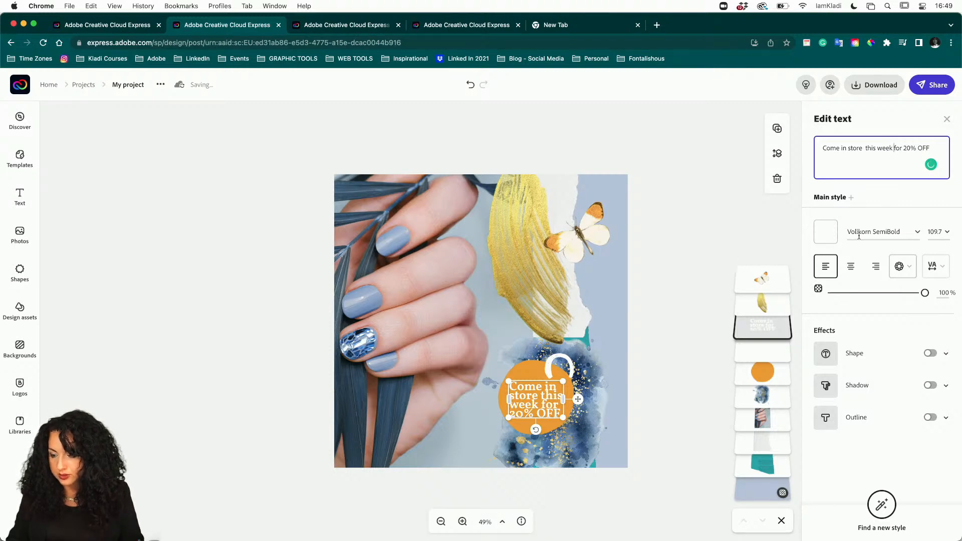
- Change the offer text's font to Trade Gothic Next LT and enlarge it to about size 124.3
left_click(920, 232)
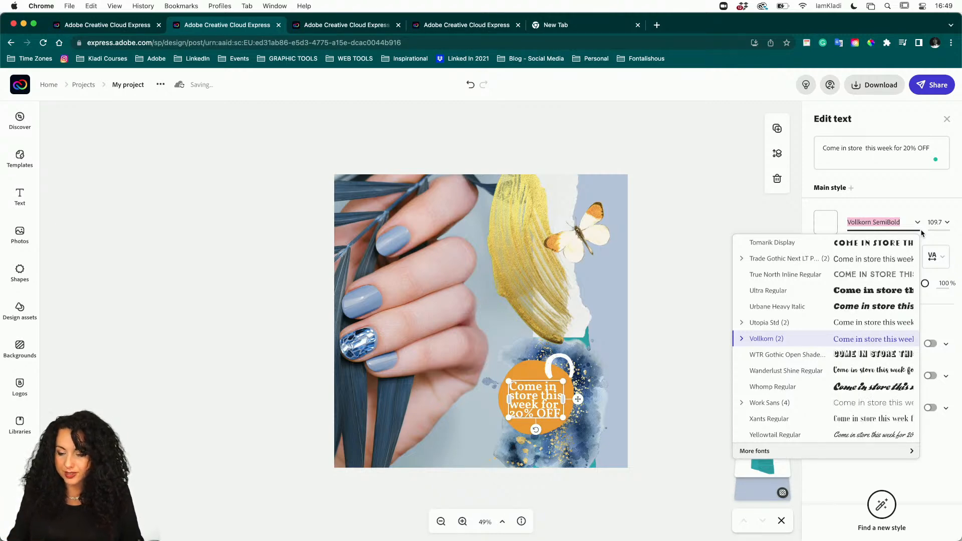
left_click(888, 262)
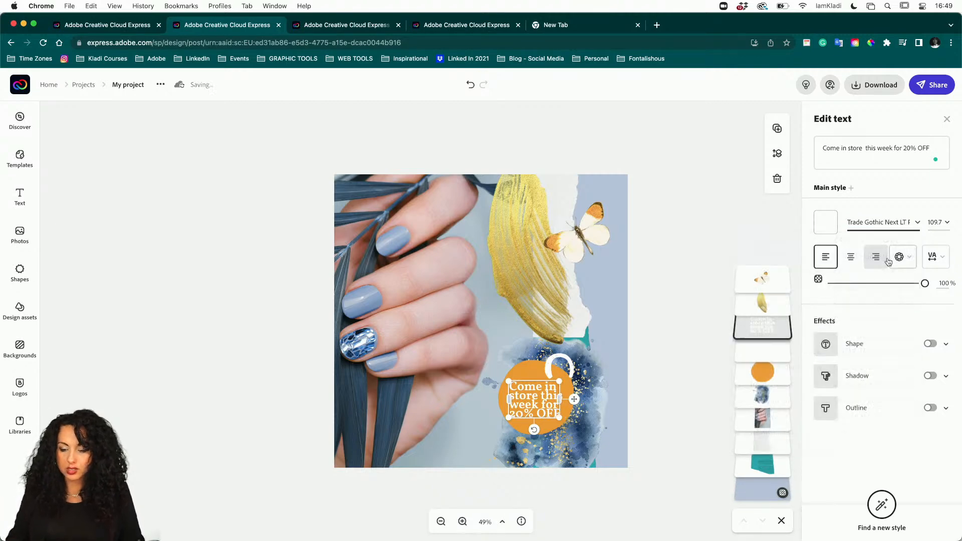
left_click_drag(559, 416, 566, 423)
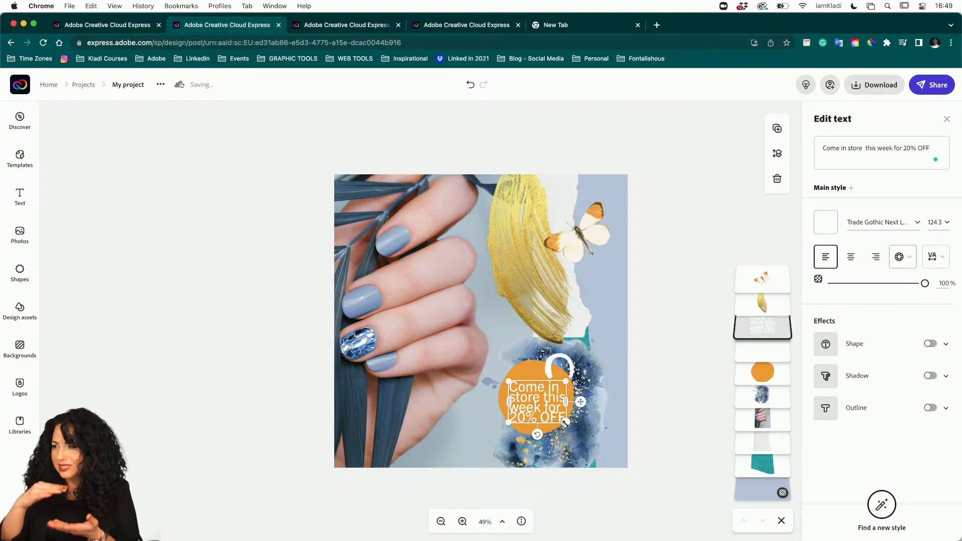
- Increase the offer text's line spacing, shift the text up within the orange circle, and center-align it
scroll(454, 459, "up", 5)
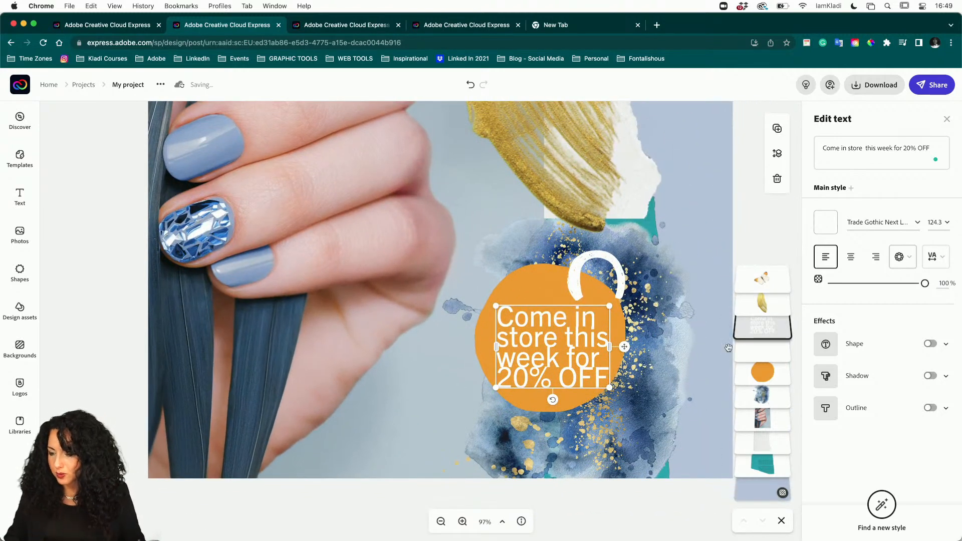
left_click(941, 260)
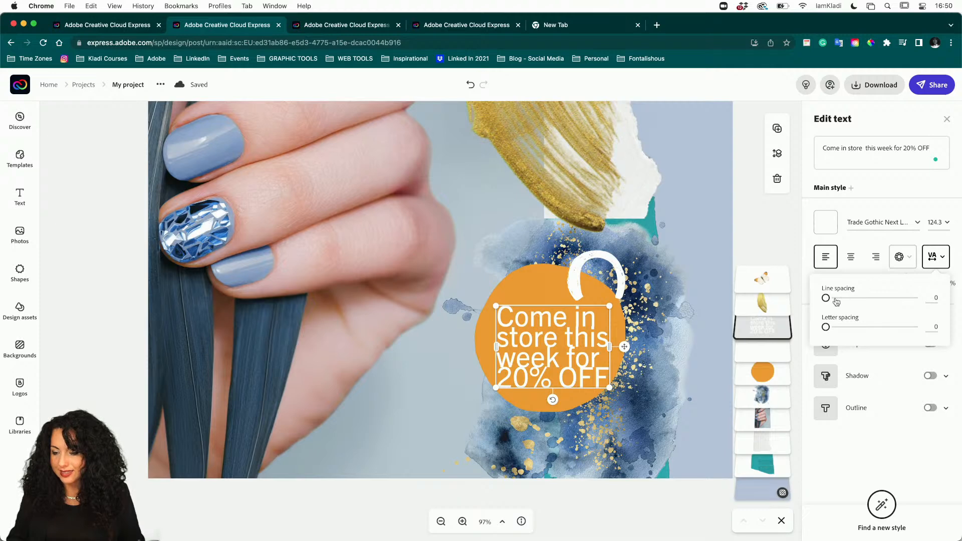
left_click_drag(826, 301, 858, 300)
left_click_drag(581, 351, 585, 338)
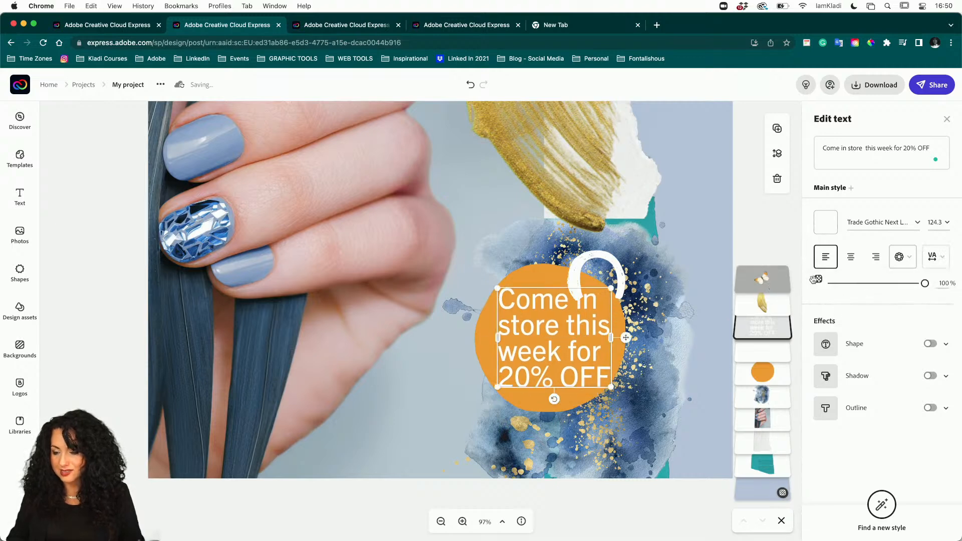
left_click(855, 267)
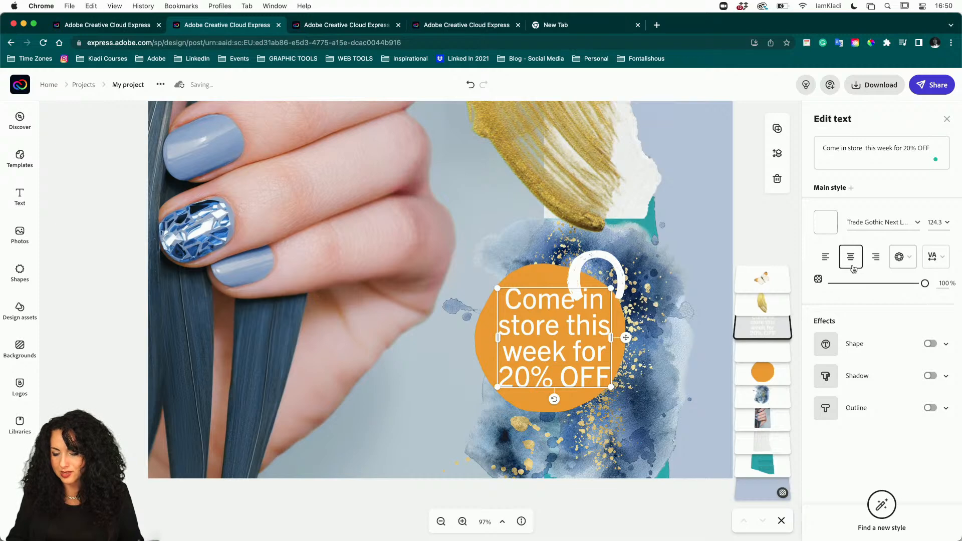
- Set the offer text's font size to 100 and scale it up to about 108 inside the orange circle
left_click(947, 224)
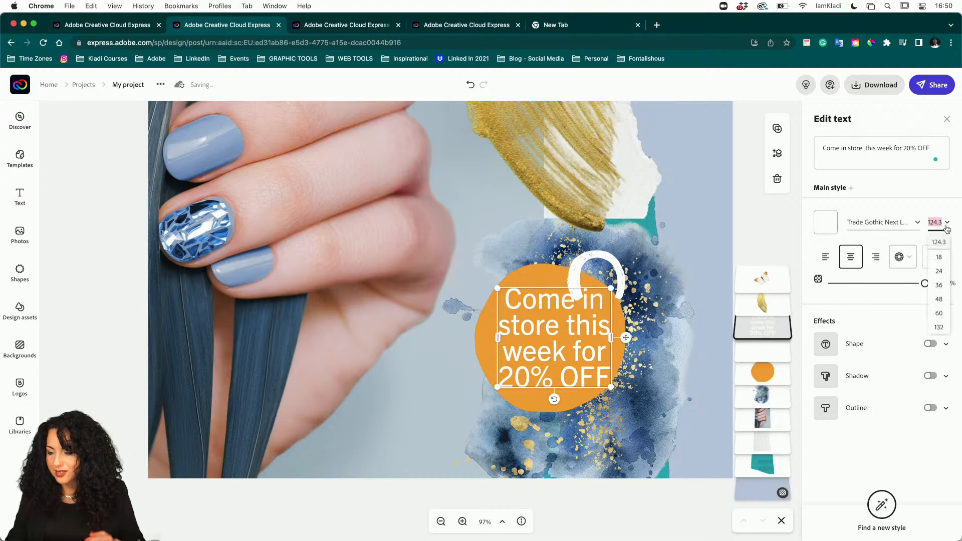
type("100")
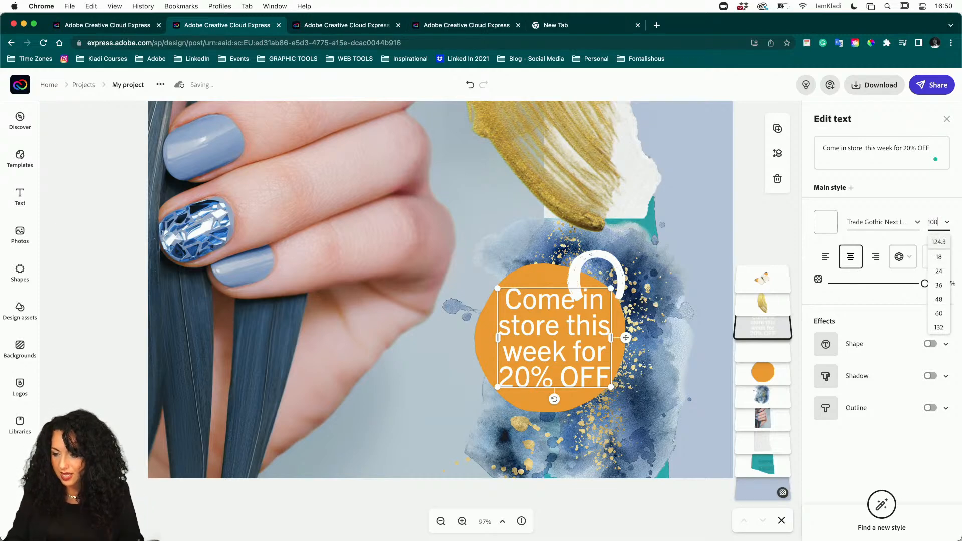
key("Return")
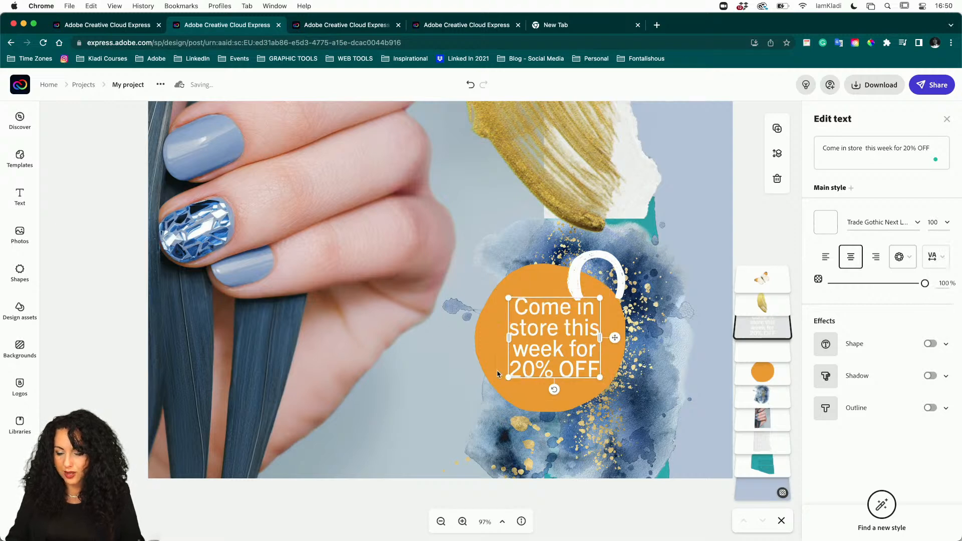
left_click_drag(508, 376, 496, 388)
scroll(679, 303, "down", 5)
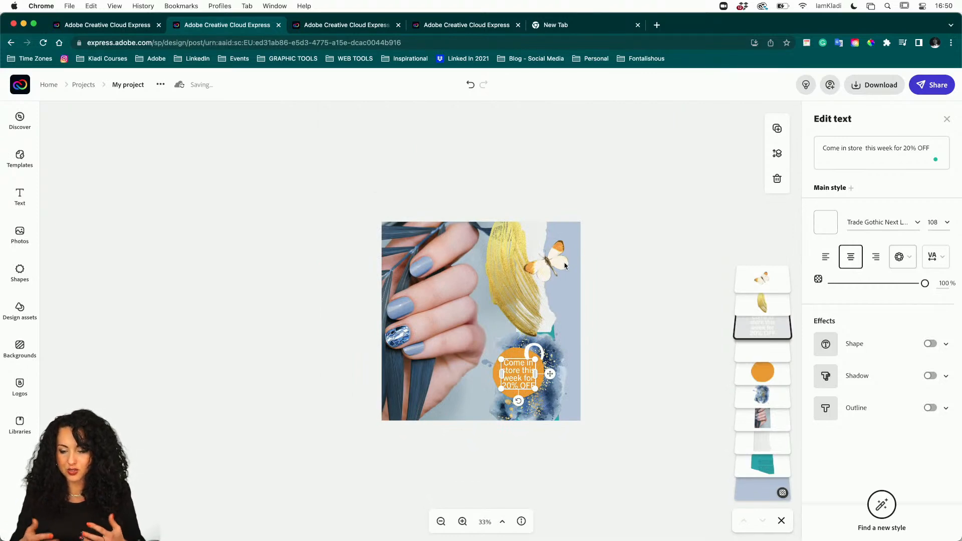
scroll(565, 266, "up", 3)
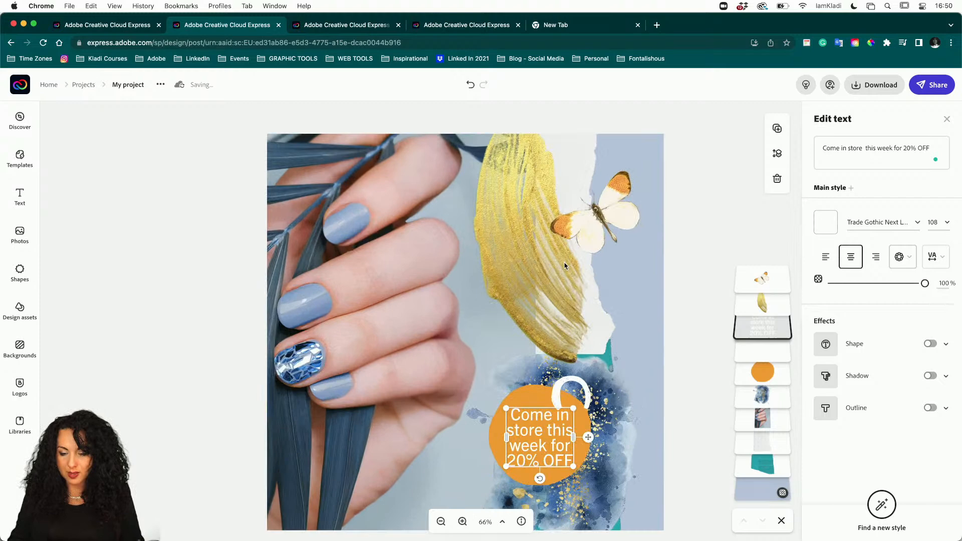
- Nudge the butterfly onto the gold stroke and apply a Duotone filter, sampling its shadows color from a blue nail and adjusting it to about #609AEC
left_click(600, 233)
mouse_move(600, 233)
left_mouse_down()
mouse_move(622, 228)
mouse_move(601, 217)
mouse_move(584, 226)
left_mouse_up()
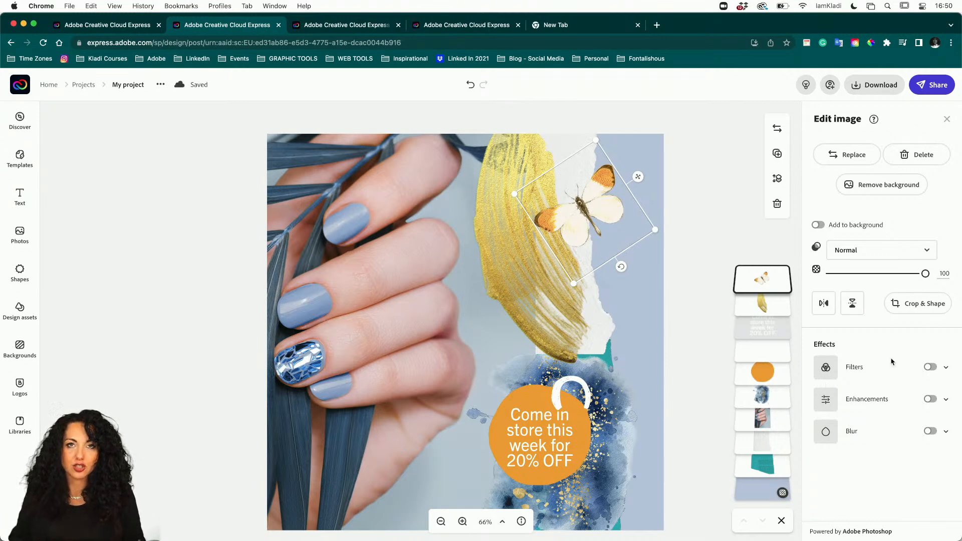
left_click(888, 373)
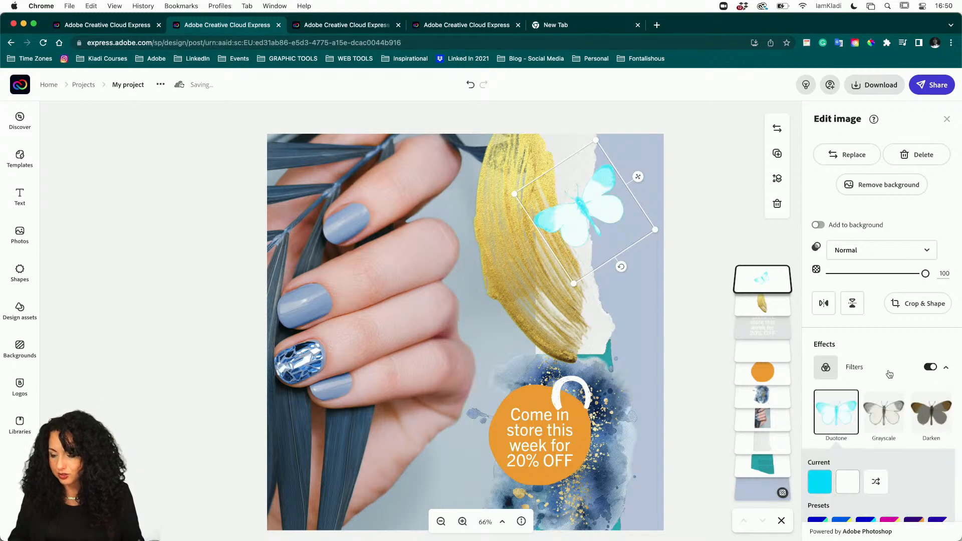
scroll(890, 500, "down", 2)
scroll(888, 501, "down", 3)
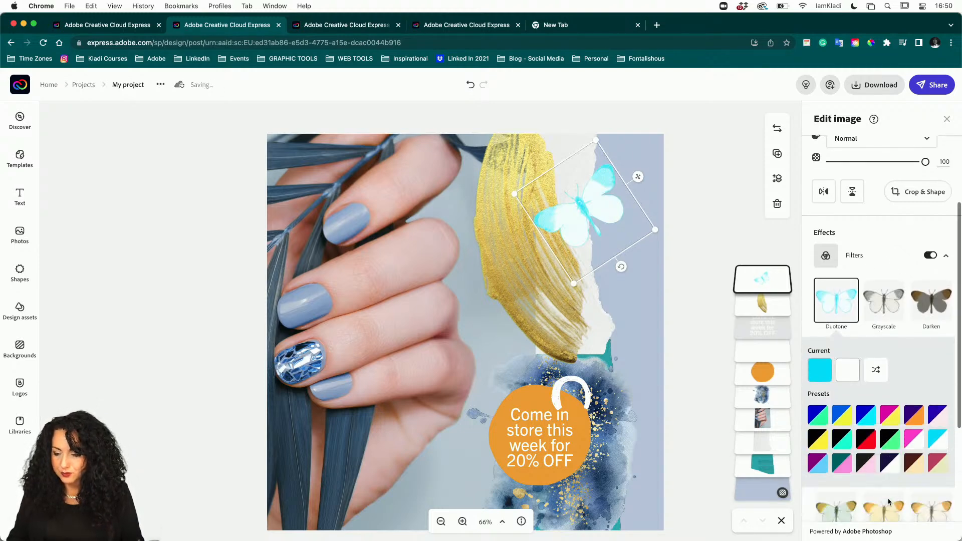
left_click(820, 373)
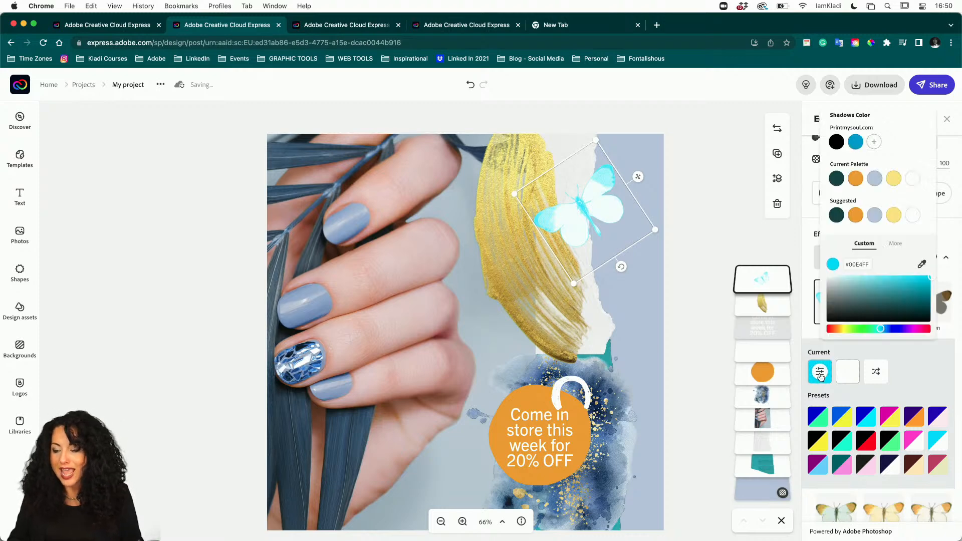
left_click(922, 265)
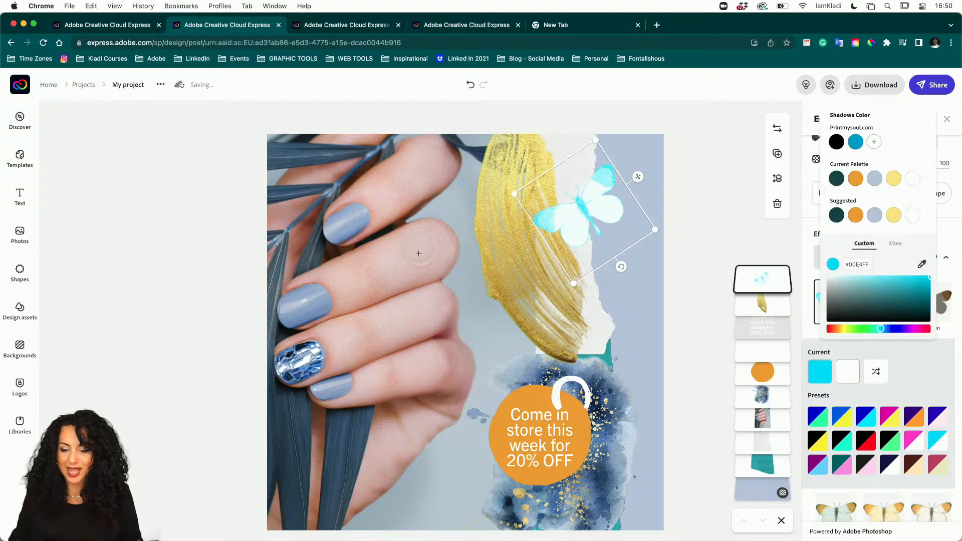
left_click(354, 227)
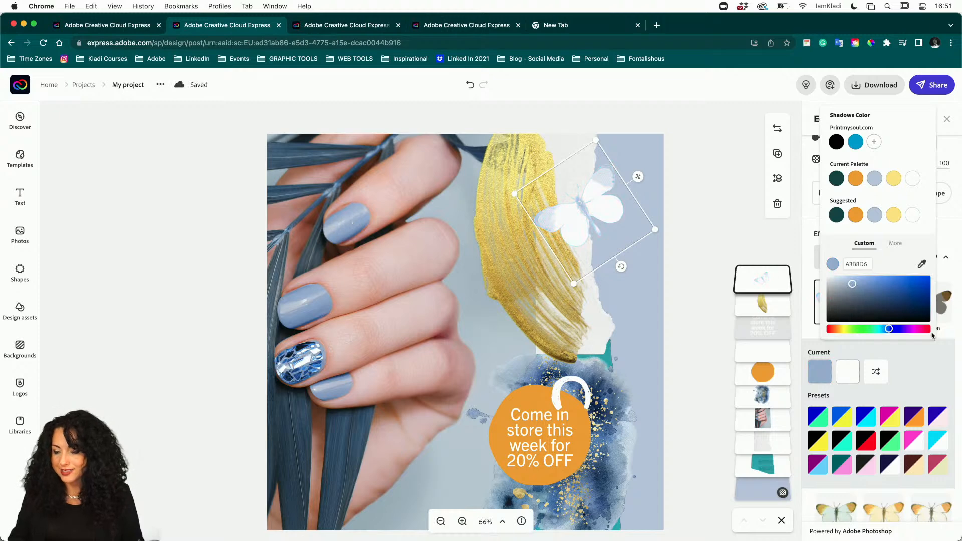
left_click_drag(852, 284, 882, 280)
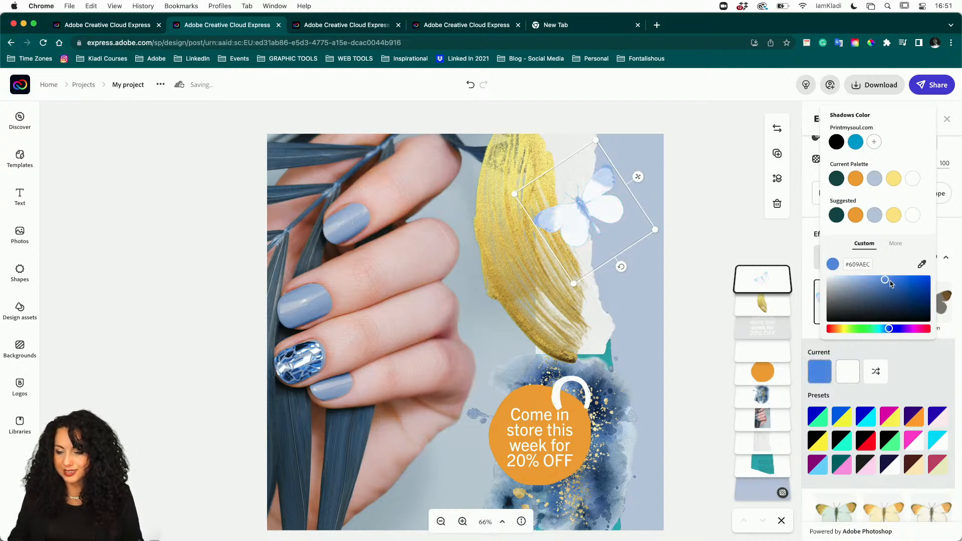
- Apply the Grayscale filter to the butterfly, move it just above the orange circle, and enlarge it slightly
left_click(905, 370)
left_click(890, 310)
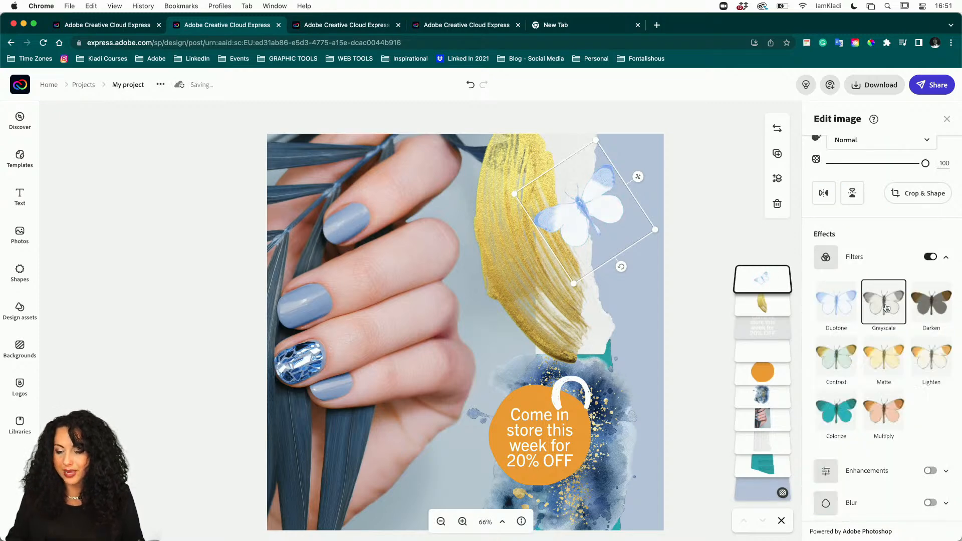
left_click_drag(587, 227, 565, 359)
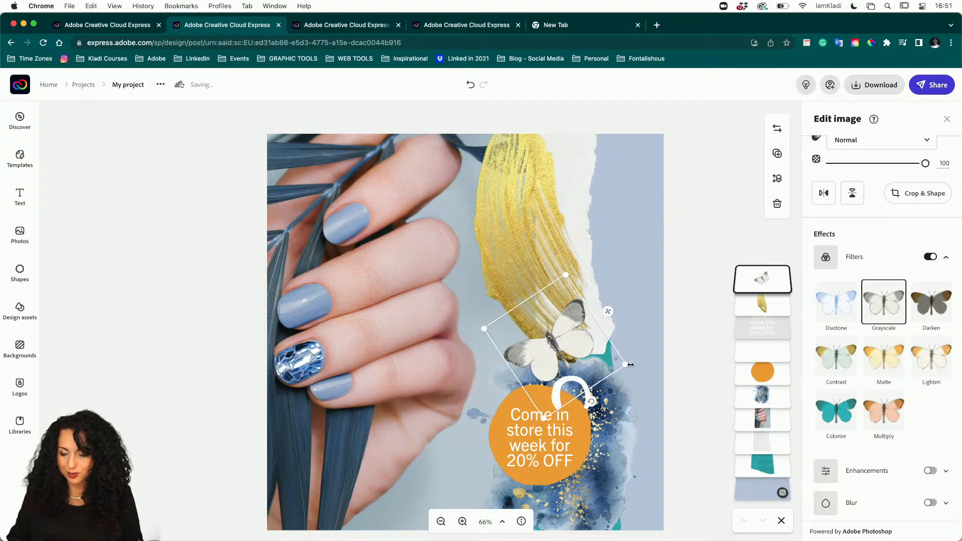
mouse_move(638, 358)
left_mouse_down()
mouse_move(649, 371)
mouse_move(629, 361)
mouse_move(640, 365)
left_mouse_up()
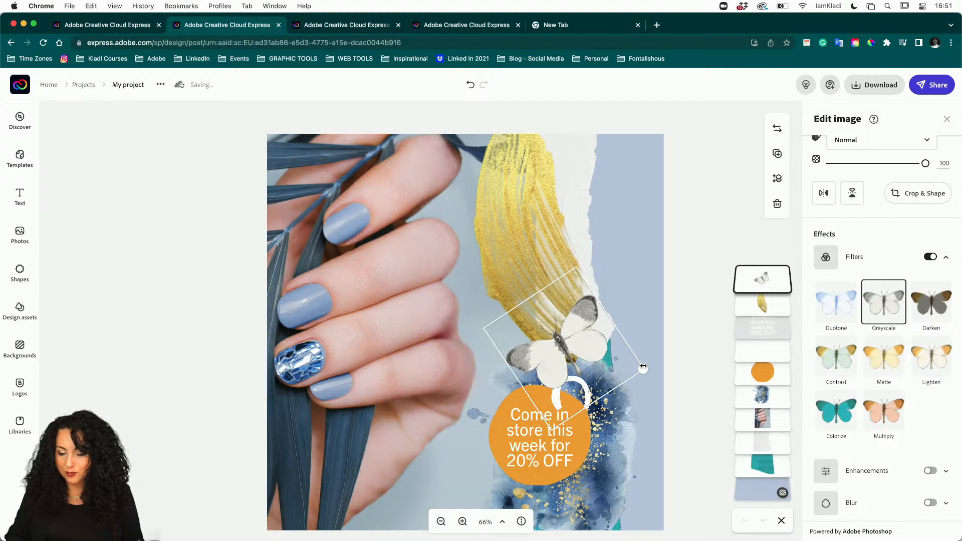
- Enlarge the blue watercolor splash, flip it horizontally, and reposition it behind the orange circle
left_click(644, 350)
left_click_drag(668, 332, 687, 304)
left_click_drag(641, 365, 649, 366)
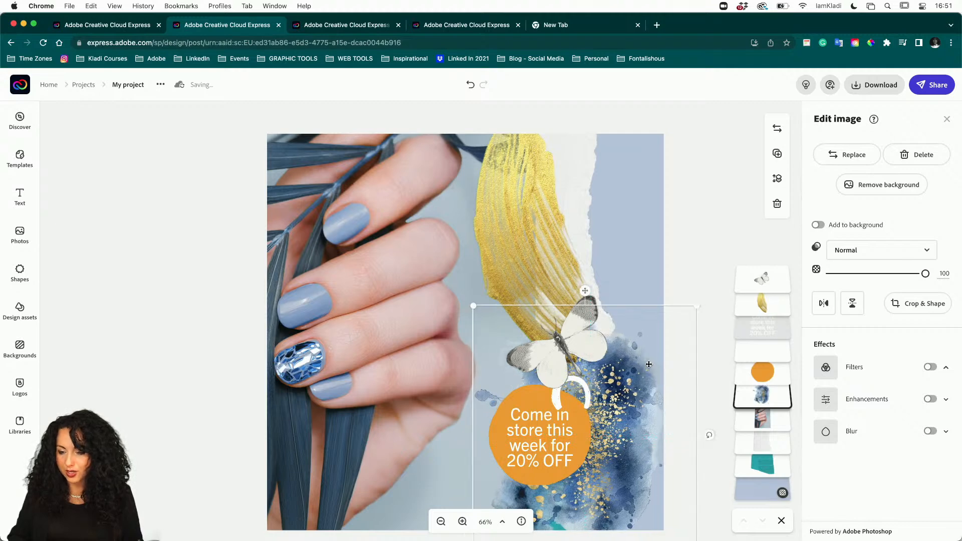
left_click(823, 304)
left_click_drag(642, 384, 624, 384)
- Enlarge the butterfly a little more and shift it slightly left above the offer text
left_click(589, 343)
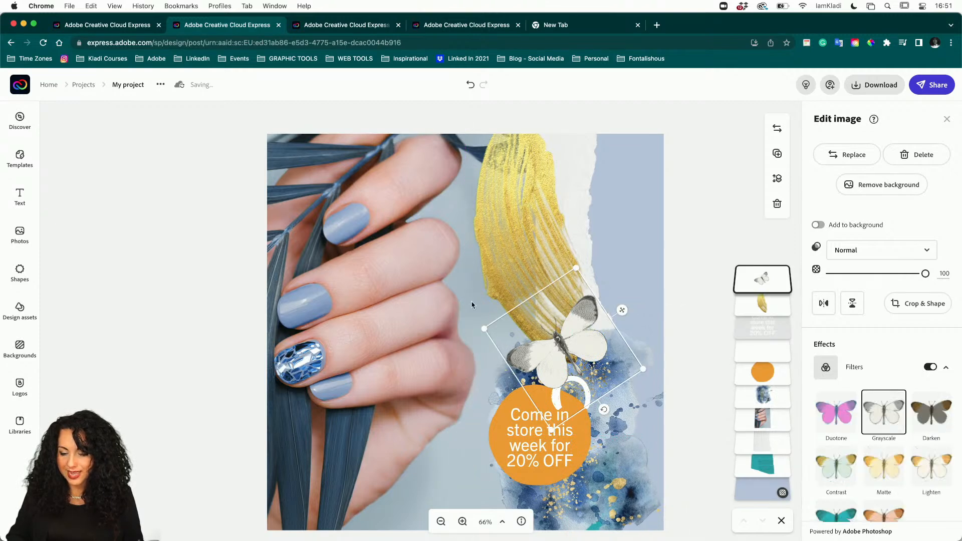
left_click_drag(482, 329, 467, 326)
left_click_drag(549, 356, 543, 354)
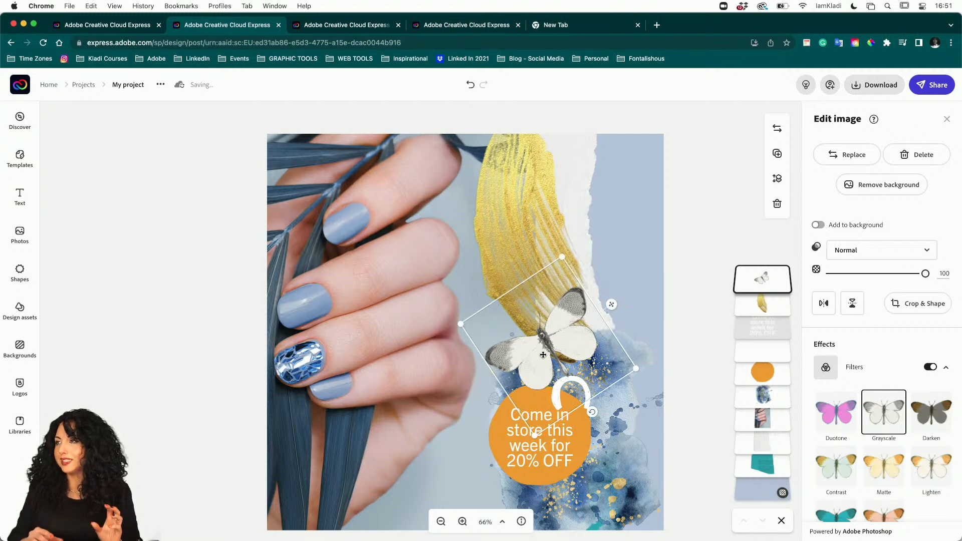
- Turn off the color filter on the orange circle and nudge the offer text slightly upward within it
left_click(703, 227)
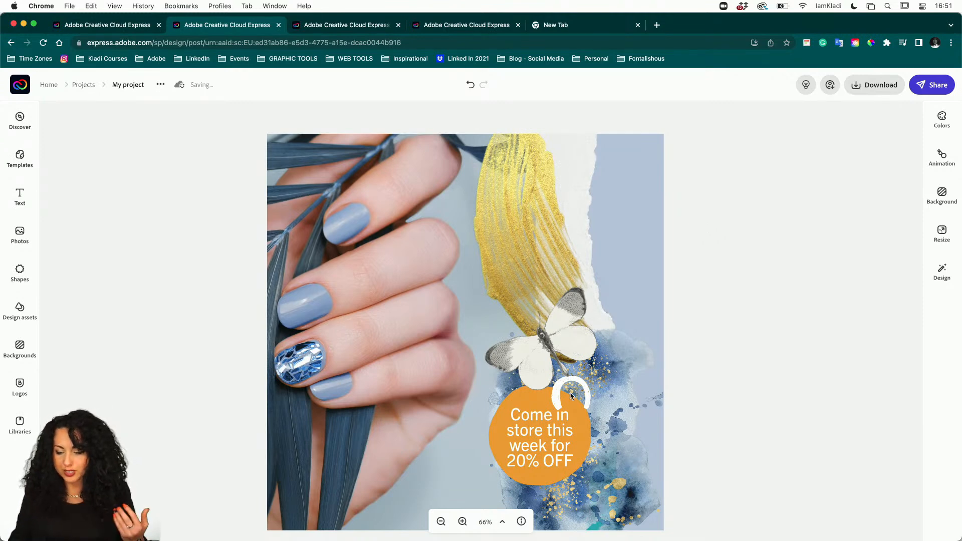
left_click(571, 408)
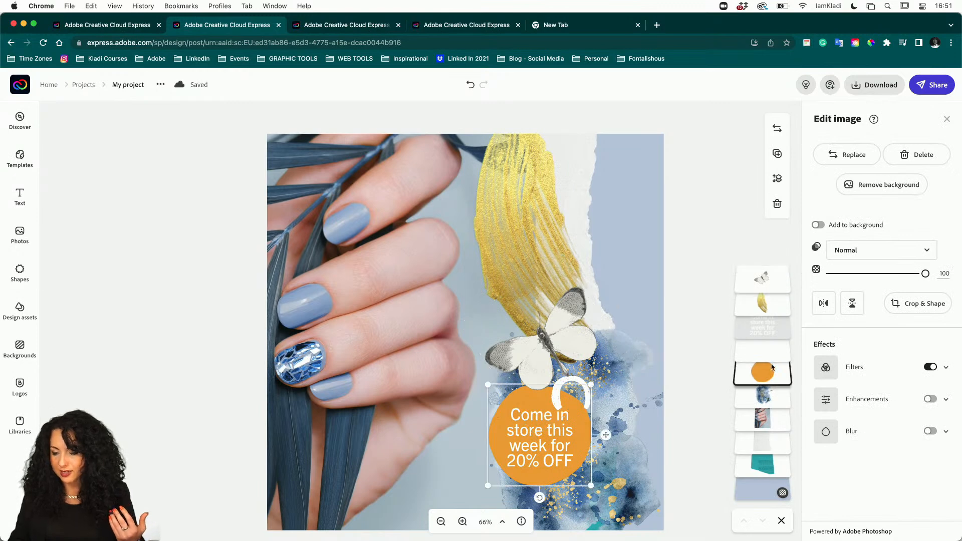
left_click(863, 369)
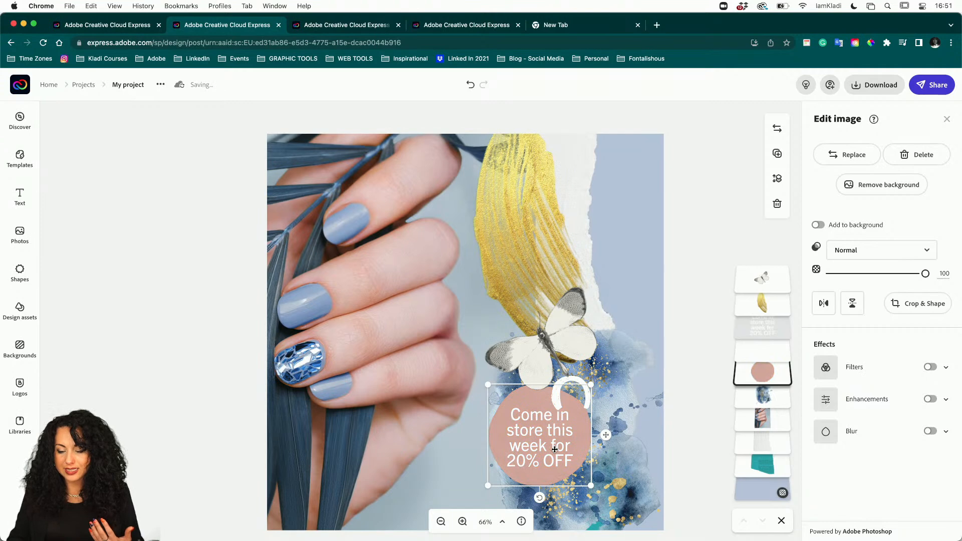
left_click_drag(554, 451, 557, 449)
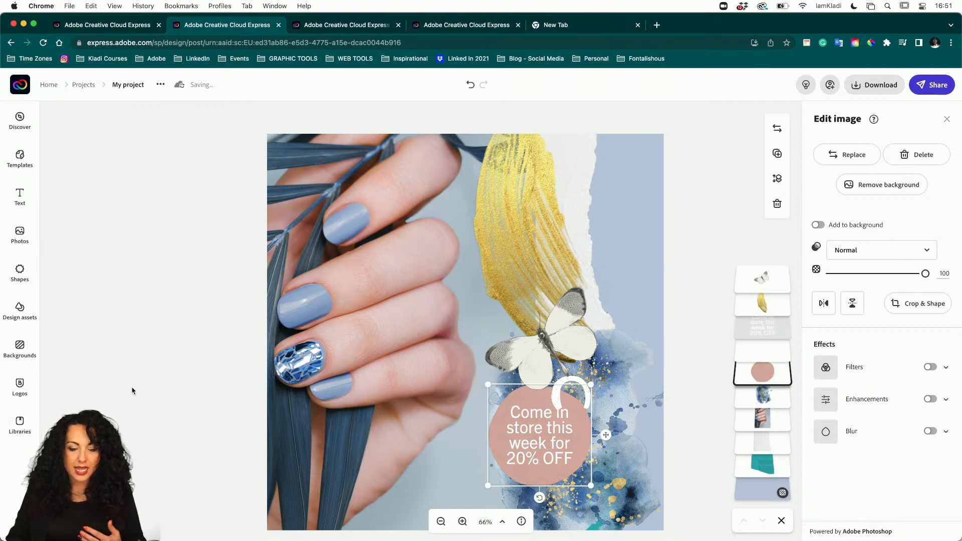
left_click(110, 357)
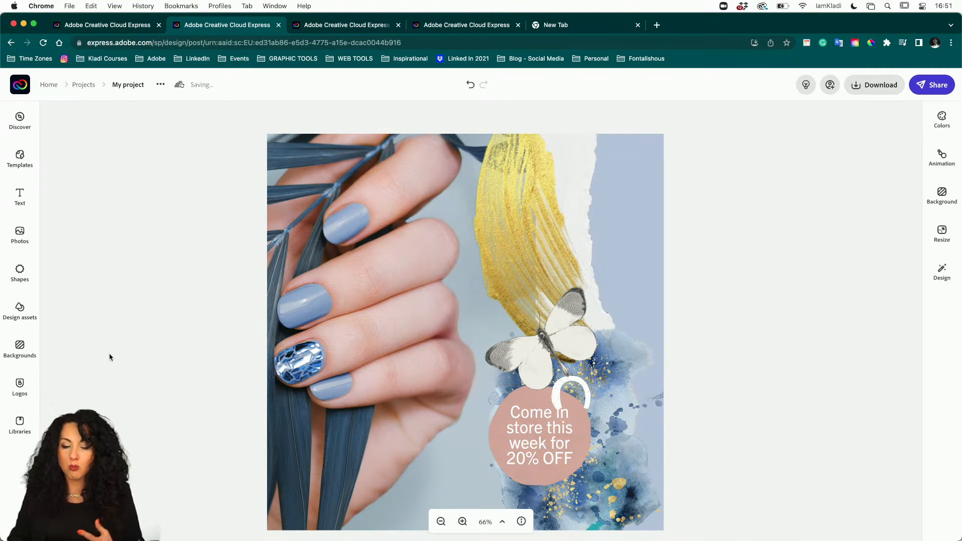
- Add the Edgy people graphic group showing a woman from behind with dark blue leaves, and enlarge it over the nail photo
left_click(30, 314)
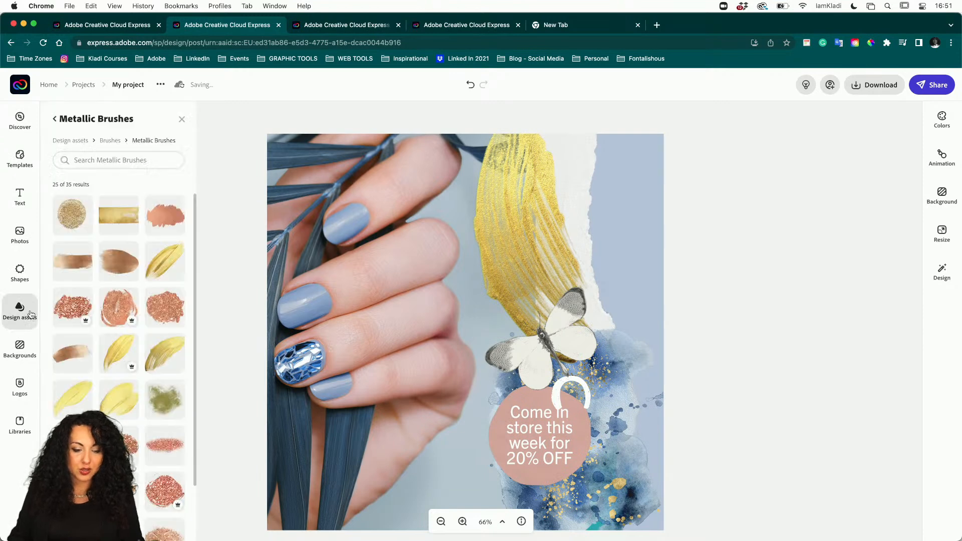
left_click(67, 142)
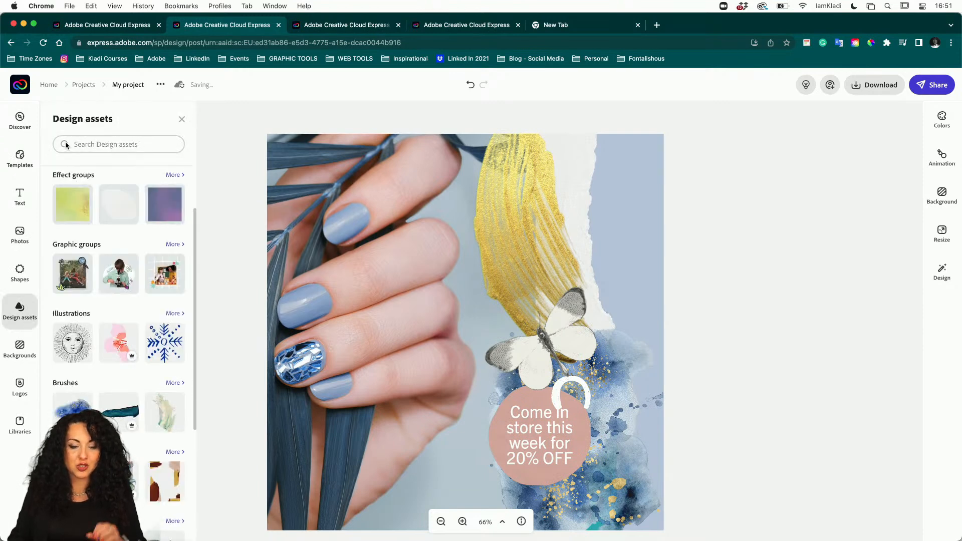
left_click(169, 246)
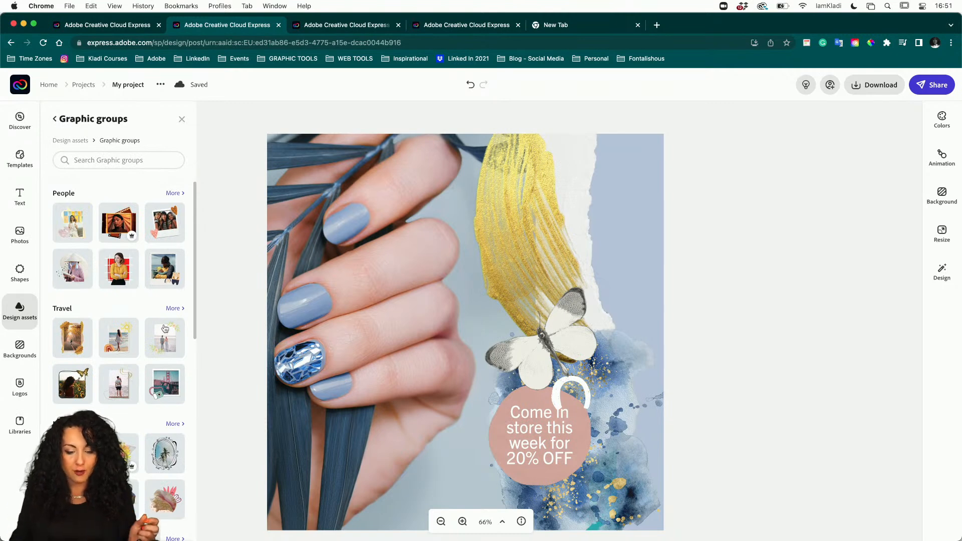
left_click(173, 193)
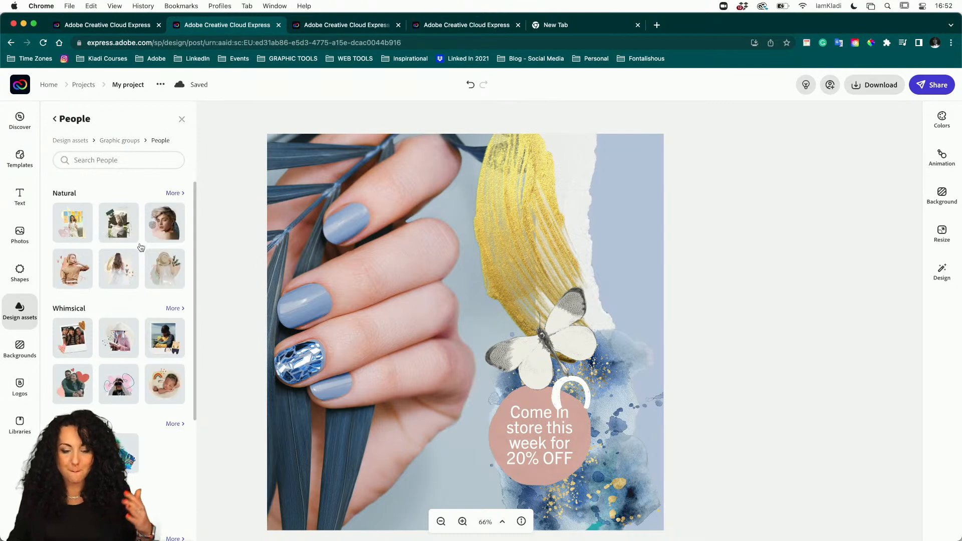
scroll(123, 322, "down", 3)
scroll(123, 323, "down", 1)
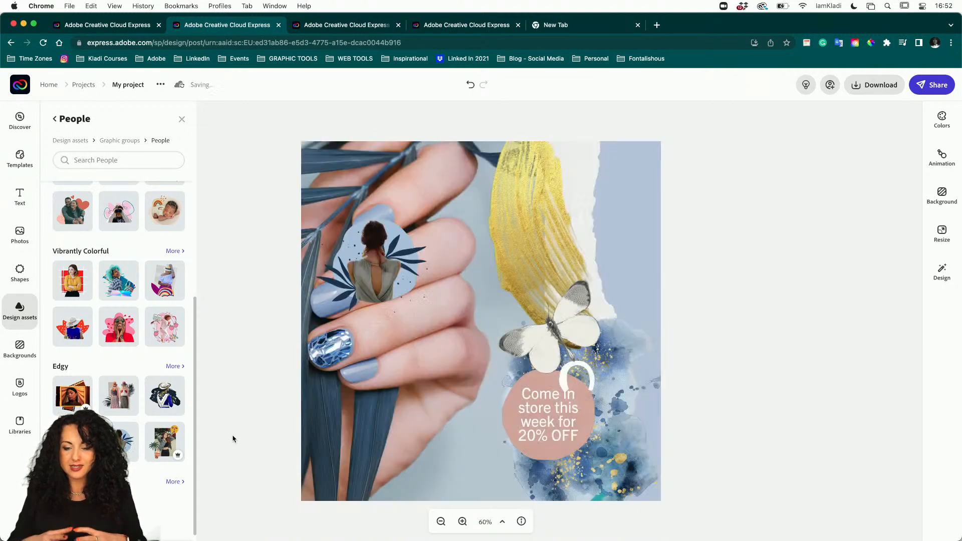
left_click(396, 258)
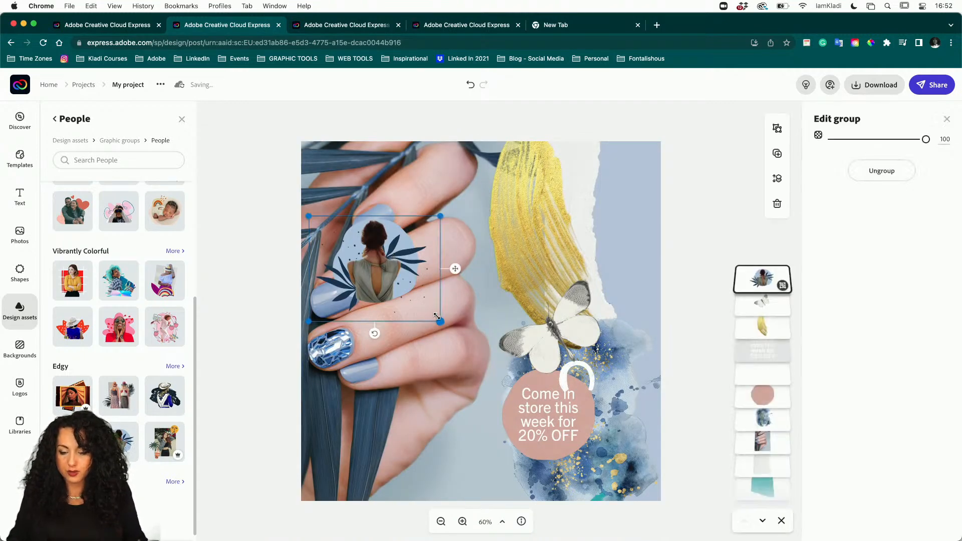
left_click_drag(440, 322, 562, 416)
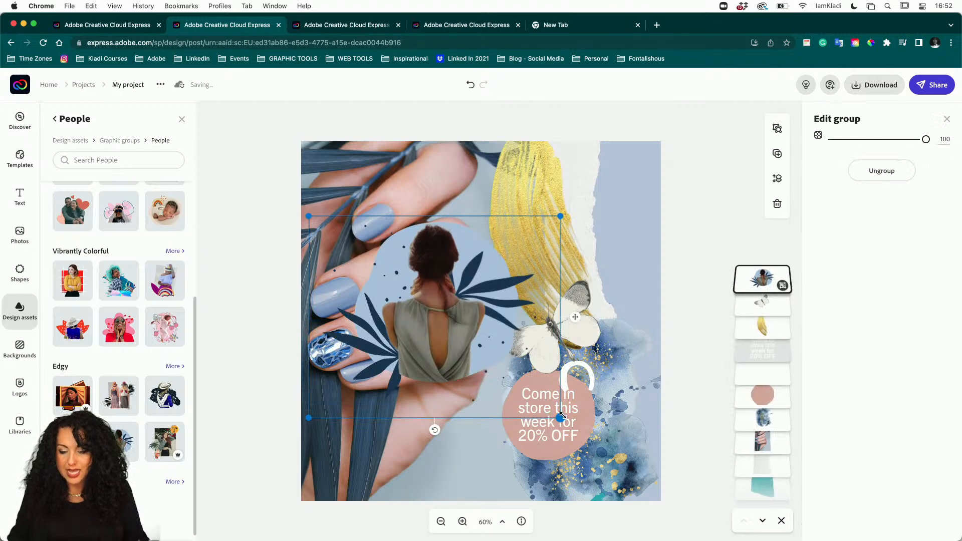
- Ungroup the added graphic and delete the cutout of the woman
double_click(462, 320)
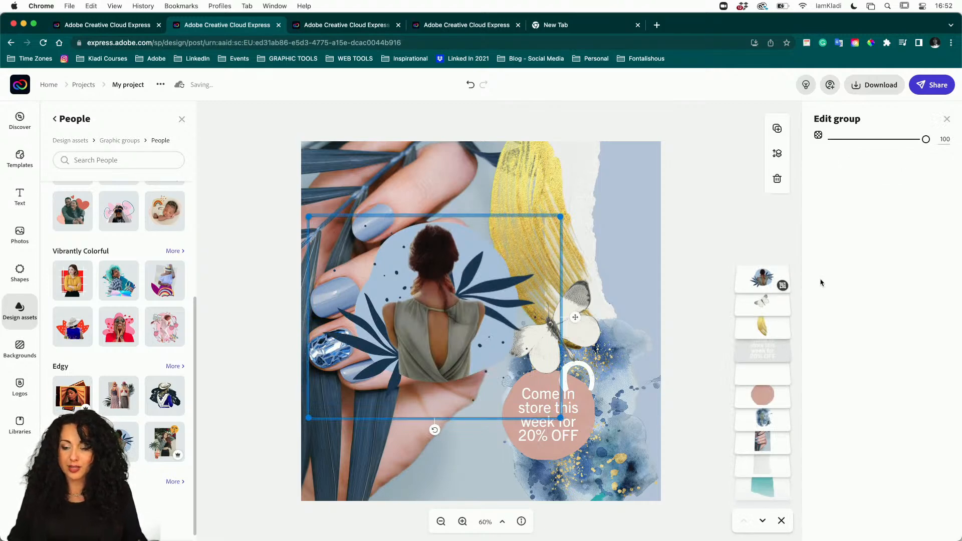
left_click(477, 288)
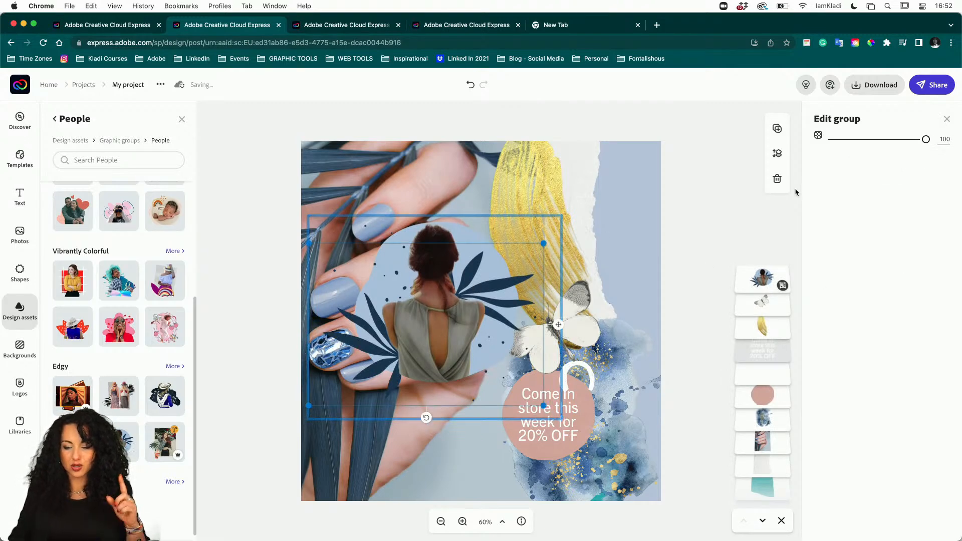
left_click(738, 206)
left_click(415, 288)
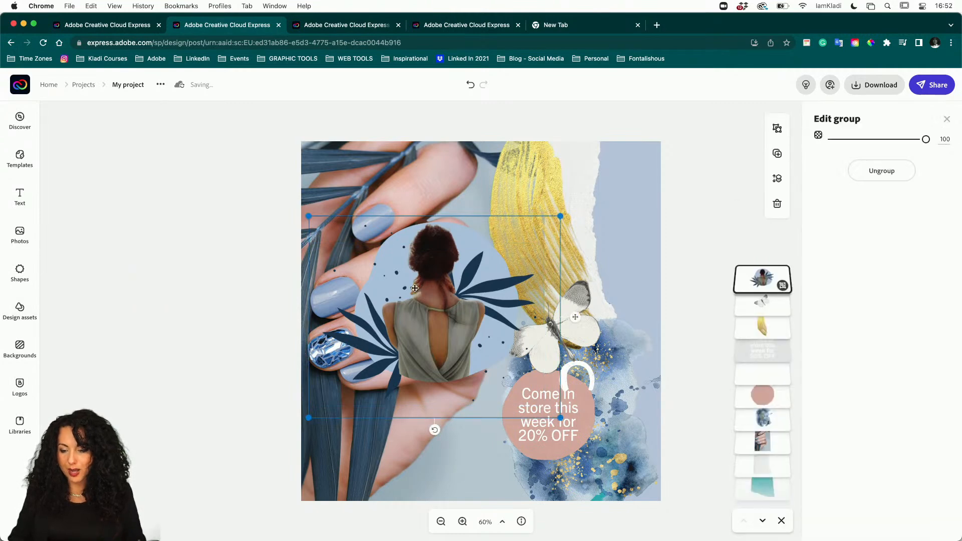
left_click(873, 173)
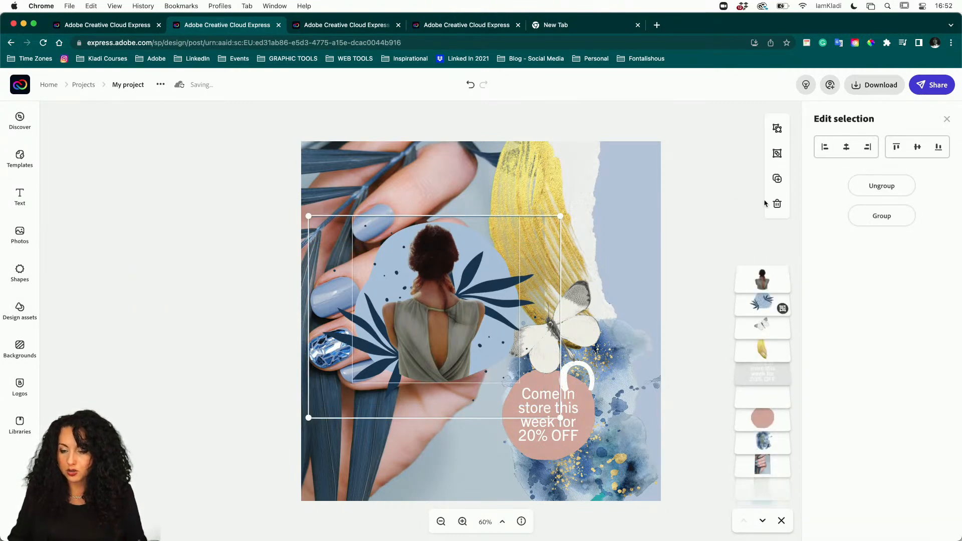
left_click(692, 225)
left_click(436, 312)
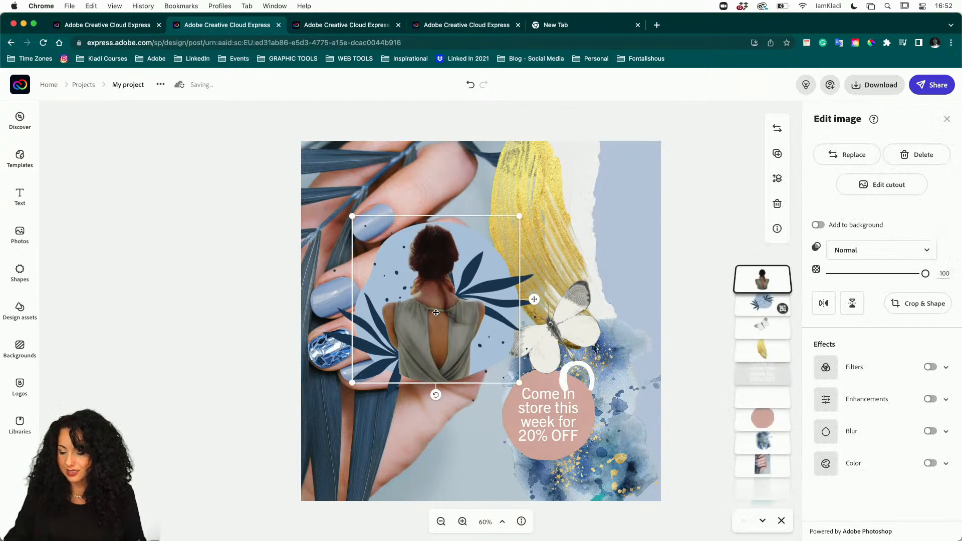
key("Delete")
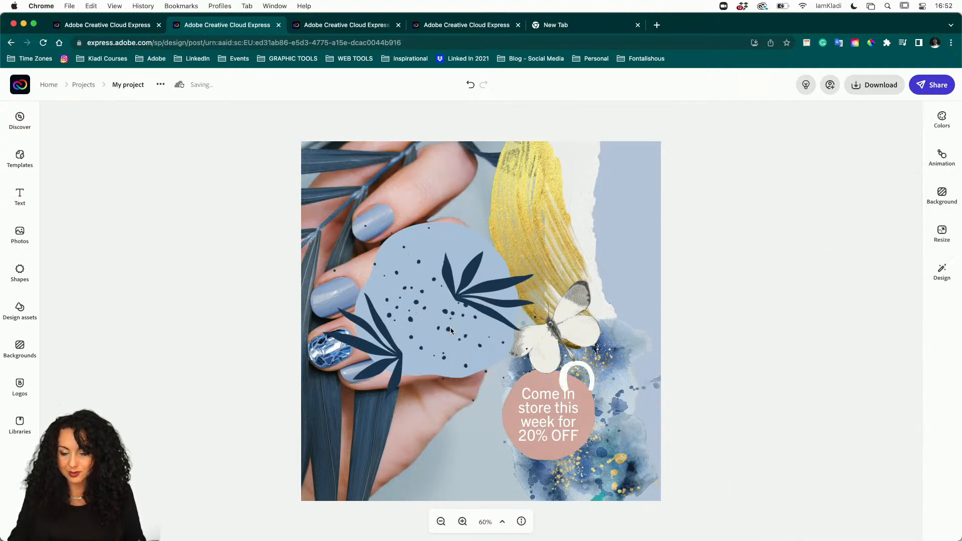
- Ungroup the remaining artwork, delete the light blue blob, and move the dark dots over the gold stroke and torn paper
left_click(445, 330)
left_click(881, 170)
left_click(719, 216)
left_click(445, 222)
key("Delete")
mouse_move(454, 278)
left_mouse_down()
mouse_move(584, 228)
mouse_move(573, 178)
left_mouse_up()
- Delete the dark blue leaf group from the nail photo
left_click(469, 282)
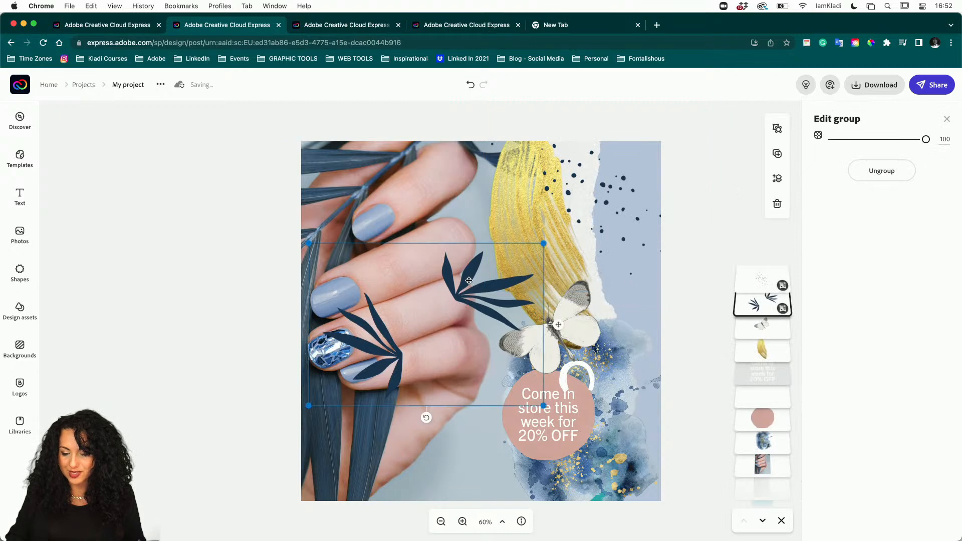
left_click_drag(466, 275, 503, 278)
left_click(777, 203)
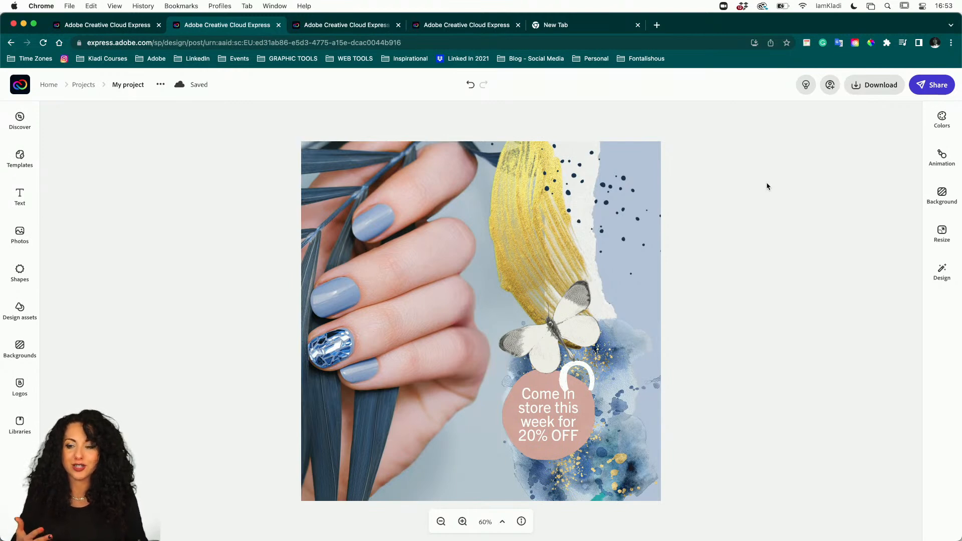
- Download the design as a JPG and save it to the Desktop as "My project"
left_click(877, 91)
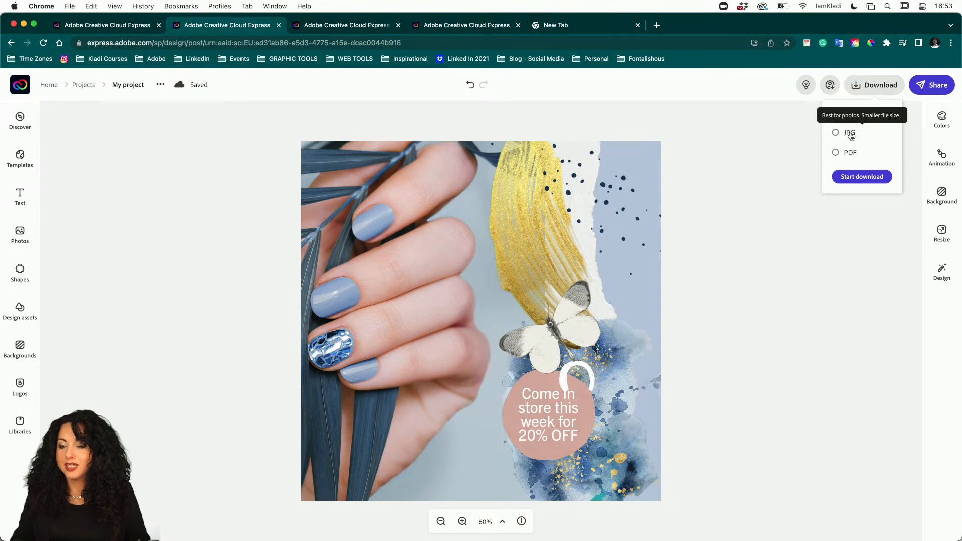
left_click(850, 135)
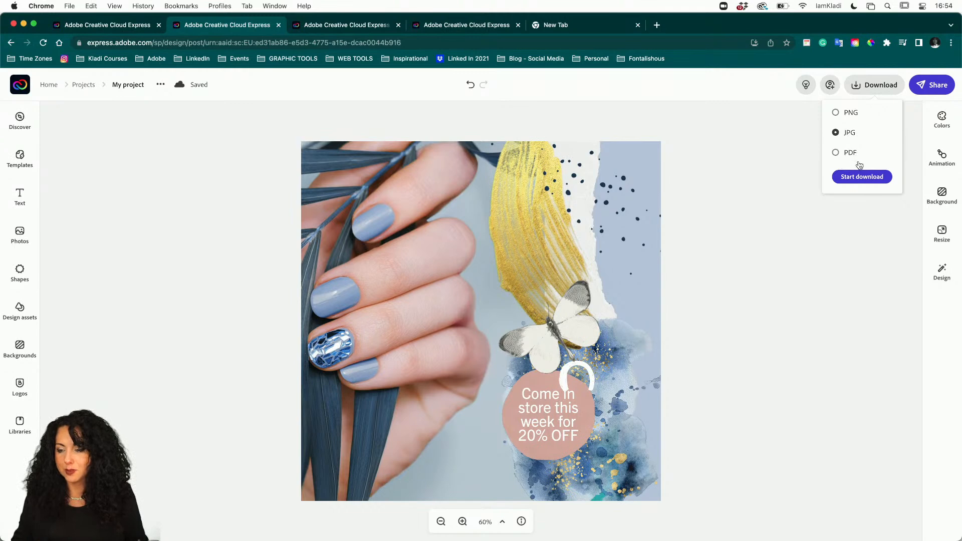
left_click(862, 177)
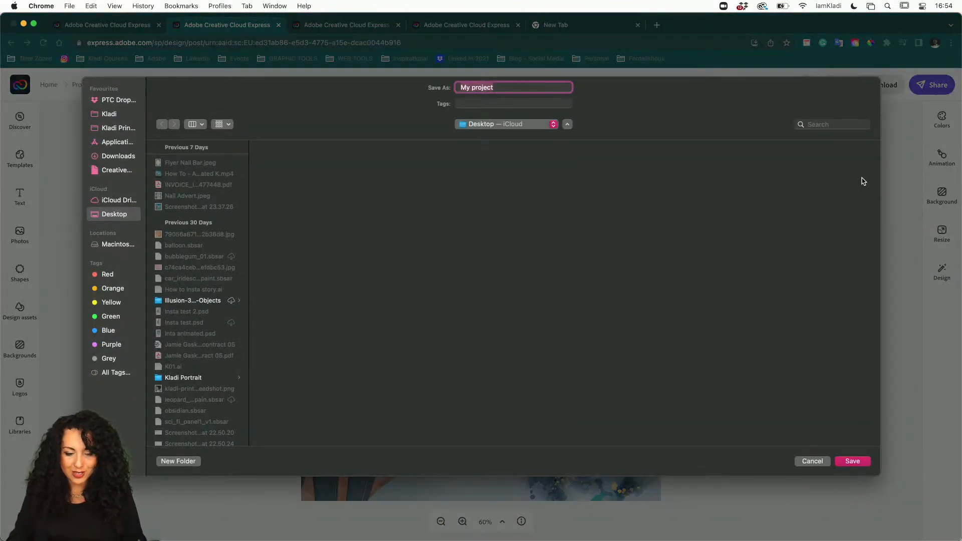
left_click(853, 461)
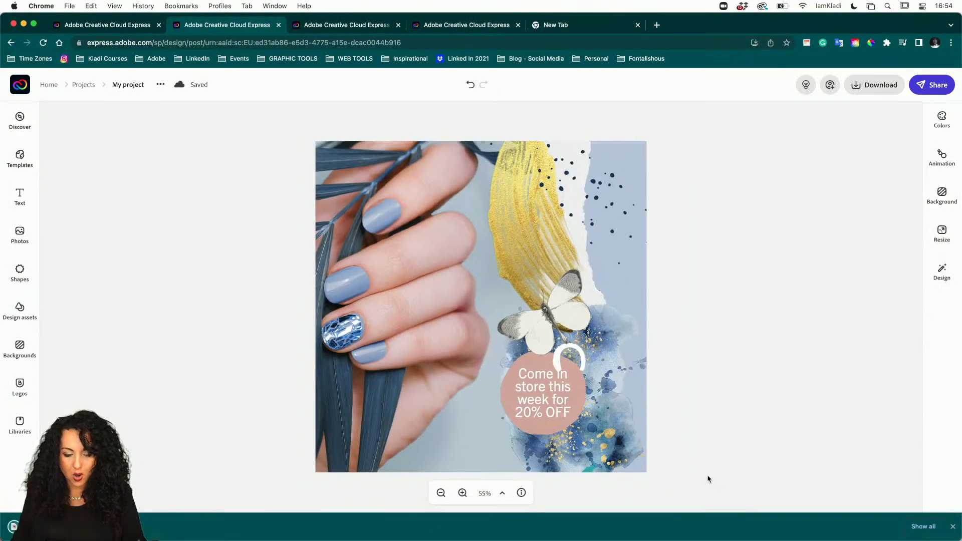
- Open the downloaded JPG in Preview to check the exported advert, and close it again
left_click(138, 526)
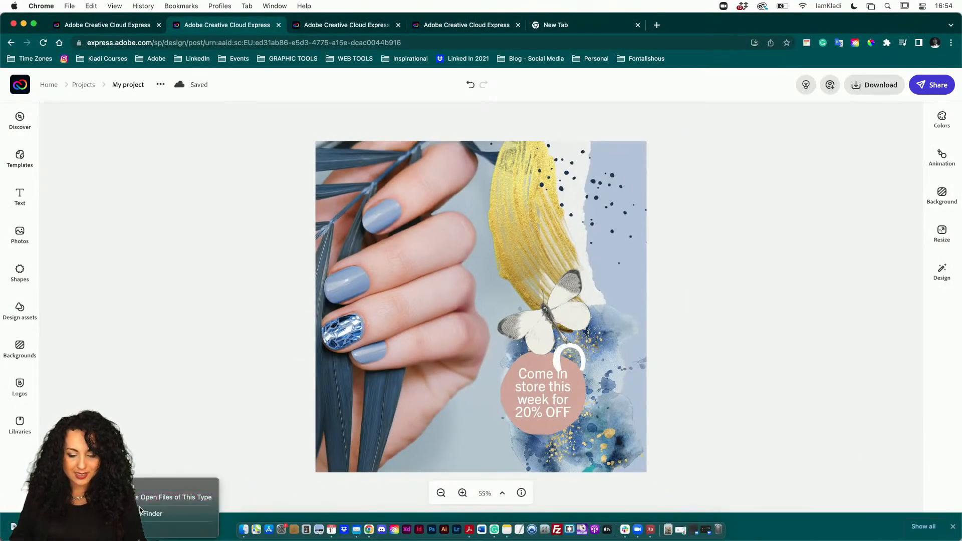
left_click(146, 485)
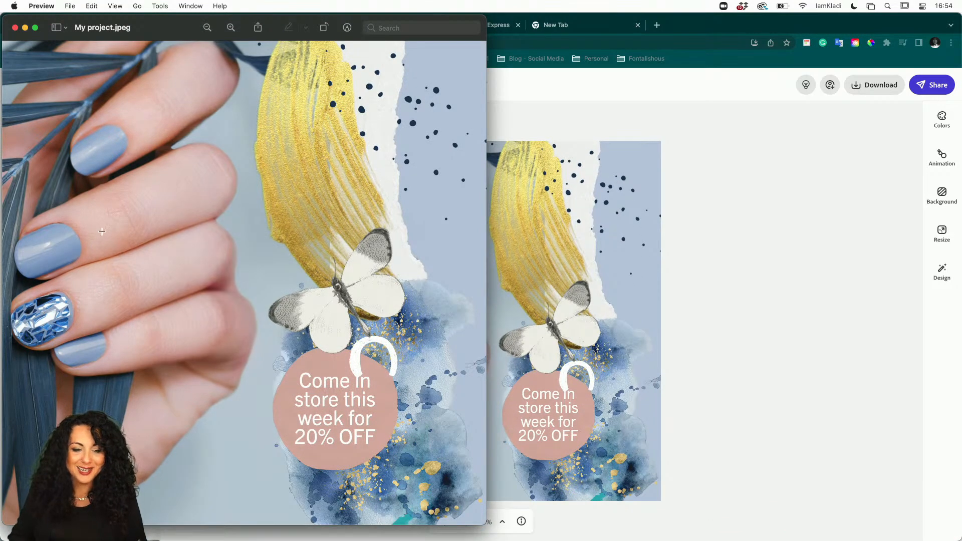
left_click(14, 28)
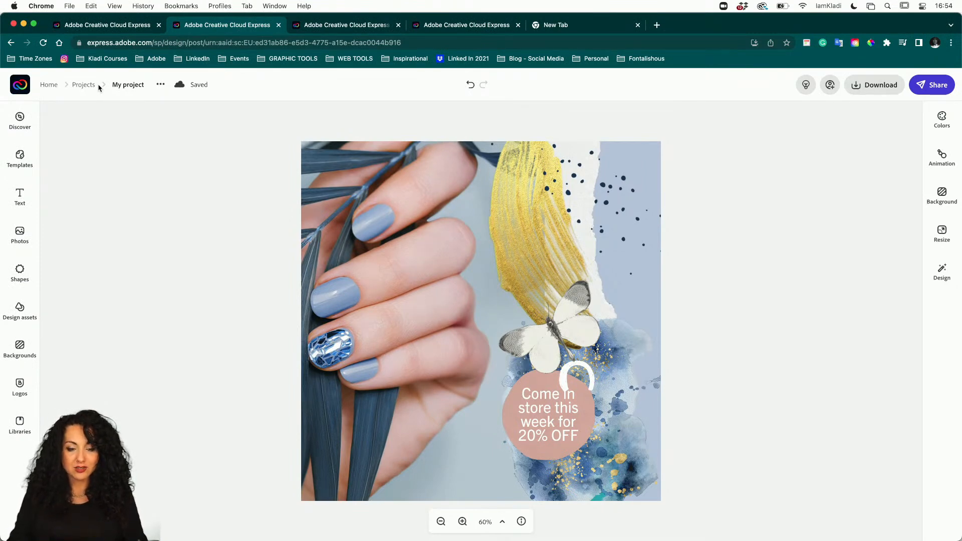
- Rename the project to "Instagram pot"
left_click(116, 85)
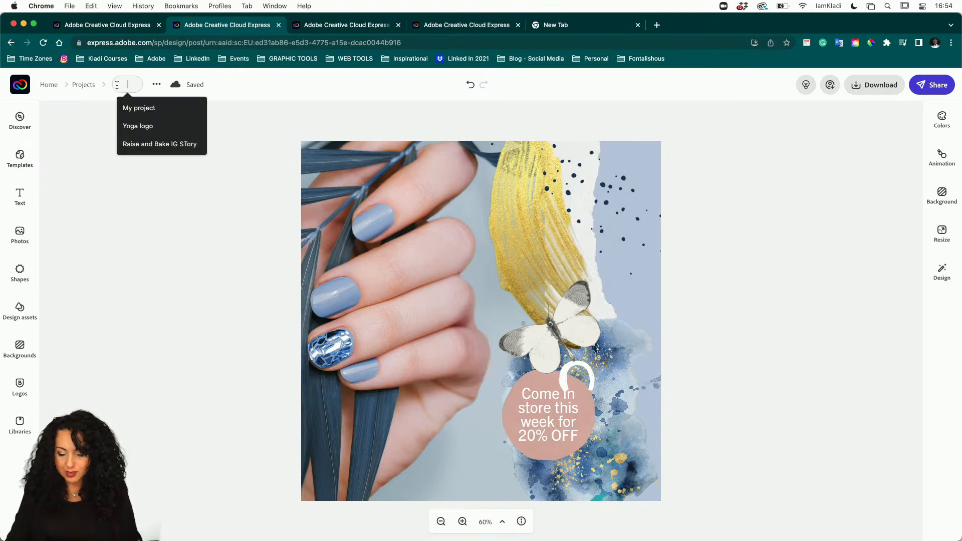
type("Instagram")
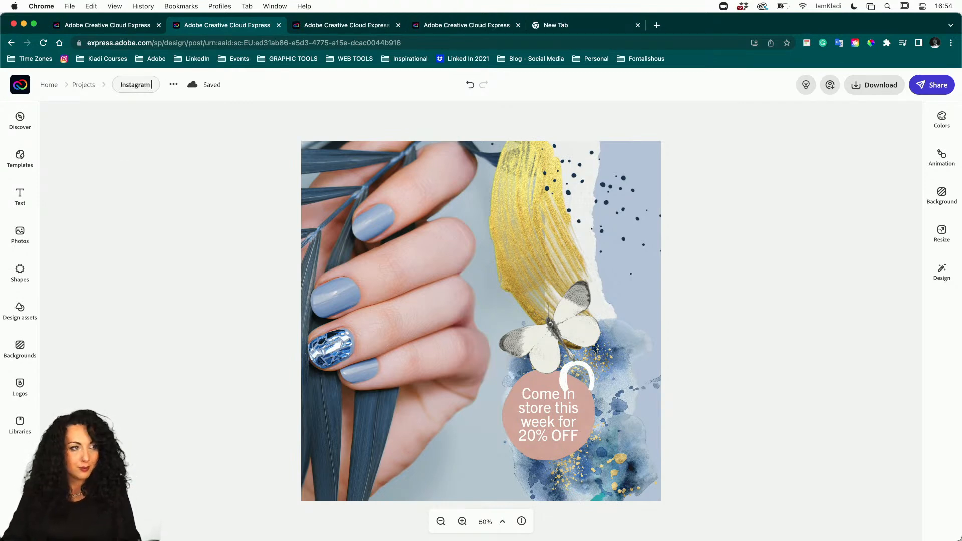
type(" p;ost")
key("BackSpace")
key("BackSpace")
key("BackSpace")
key("BackSpace")
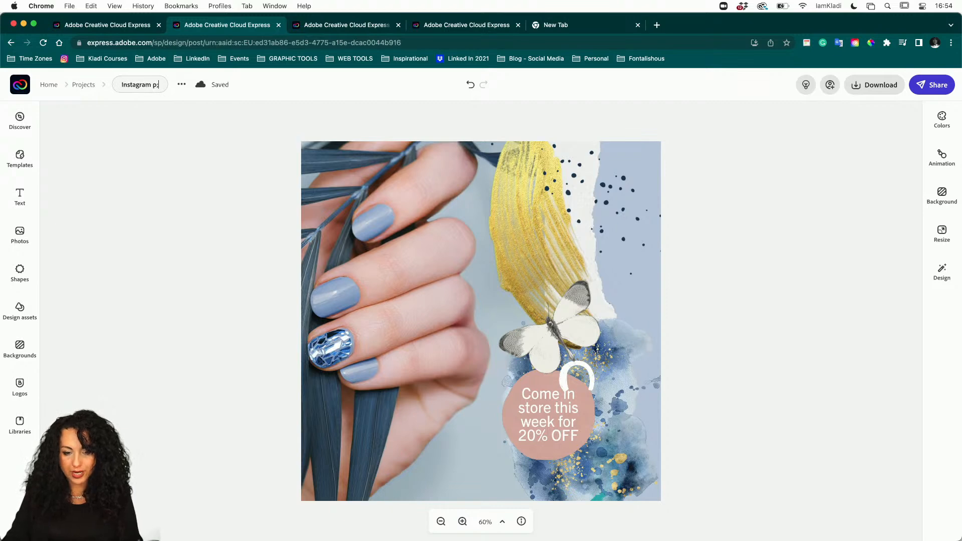
type("ot")
left_click(130, 103)
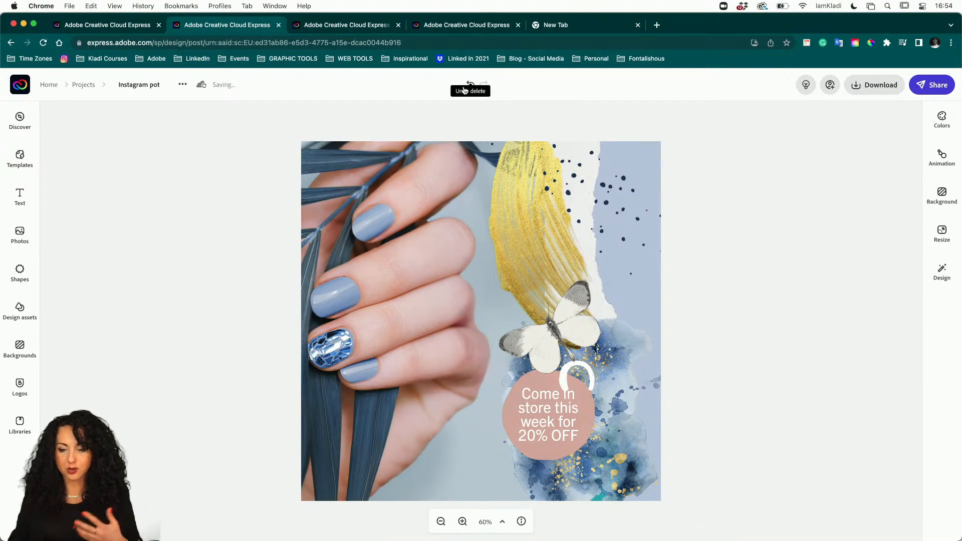
- Return to the home page and reopen the nail advert from the recent projects
left_click(22, 89)
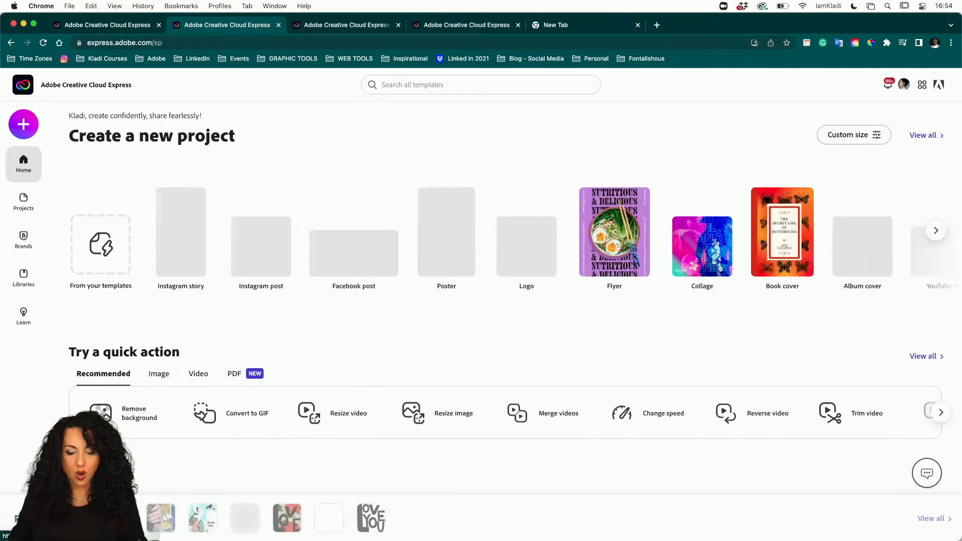
scroll(2, 501, "down", 3)
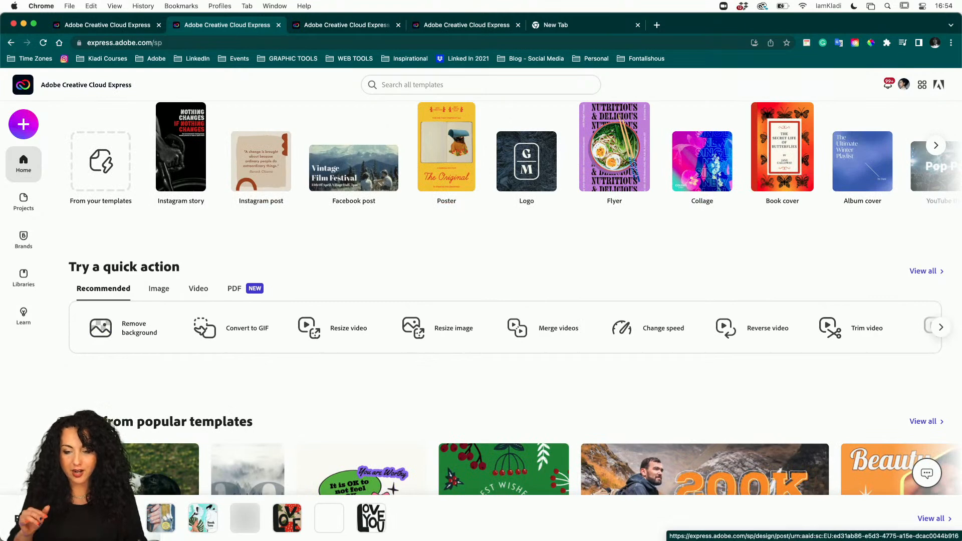
left_click(119, 518)
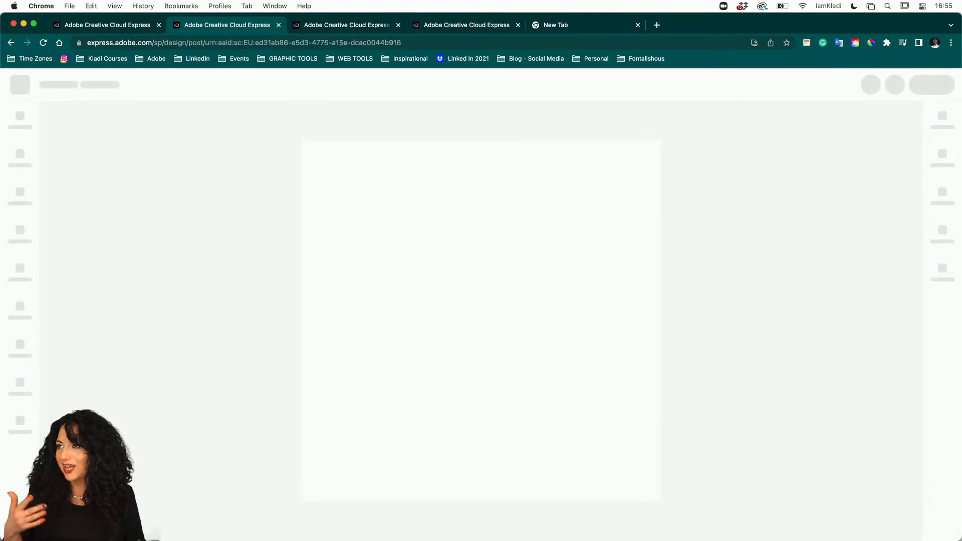